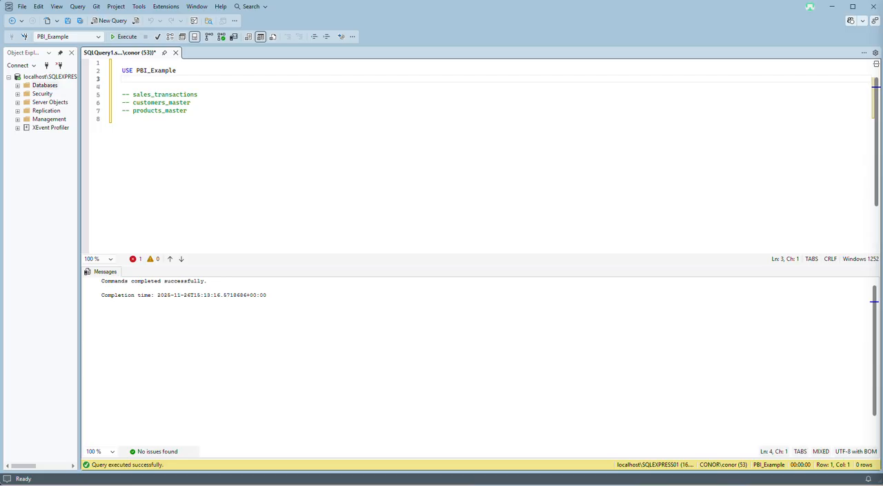
# Write SELECT * FROM sales_transactions below the table-name comments and run only that statement.
pyautogui.doubleClick(185, 95)
pyautogui.click(211, 133)
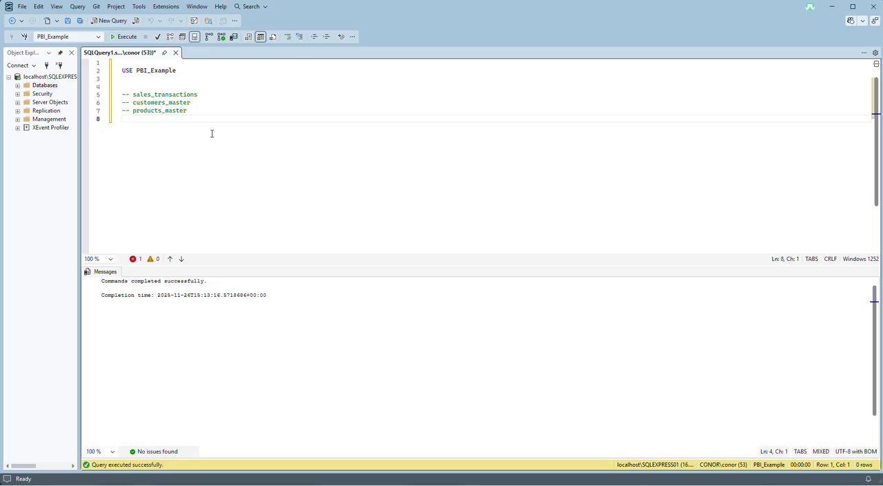
pyautogui.press('Return')
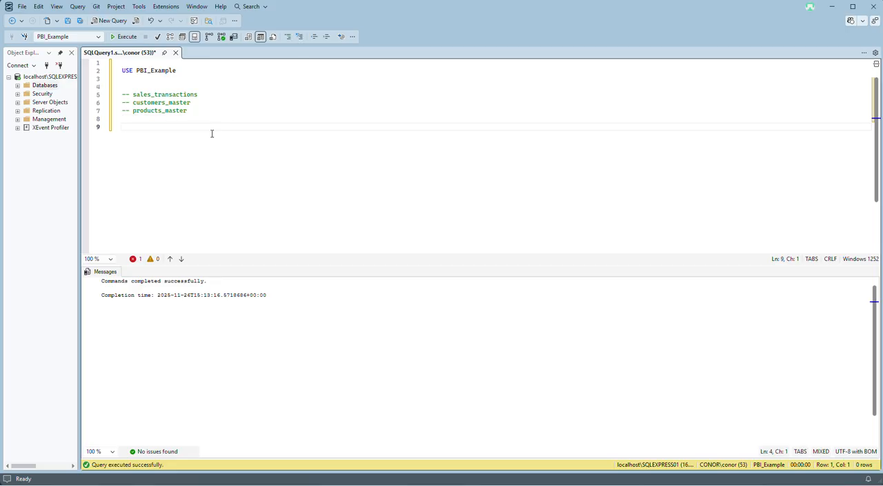
pyautogui.write('SELECT * FROM sales_transactions')
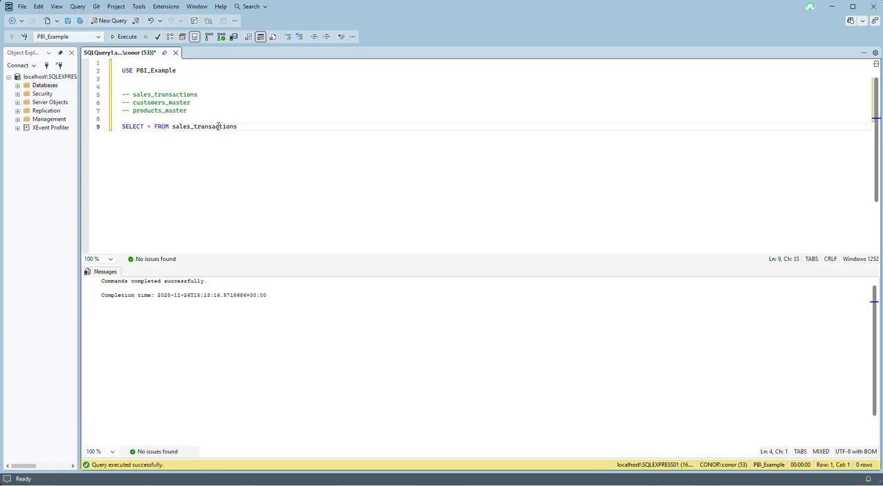
pyautogui.hotkey('ctrl', 'shift', 'Left')
pyautogui.hotkey('ctrl', 'shift', 'Left')
pyautogui.hotkey('ctrl', 'shift', 'Left')
pyautogui.hotkey('ctrl', 'shift', 'Left')
pyautogui.click(127, 36)
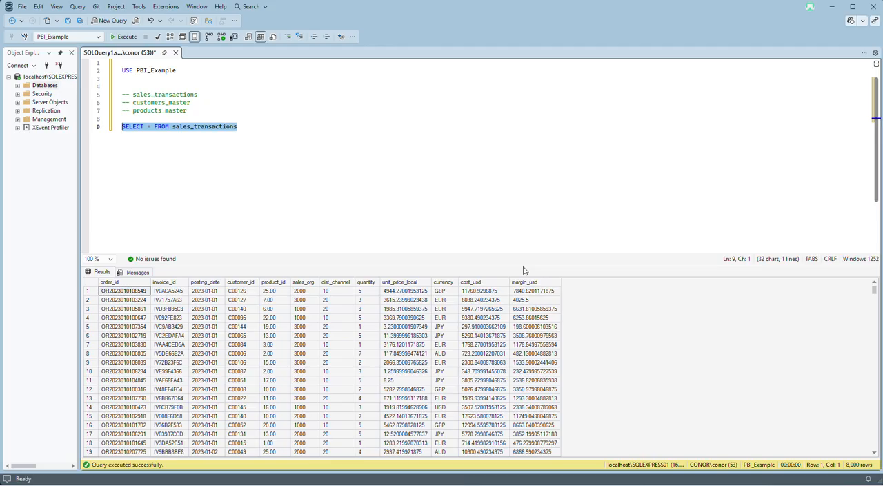
# Examine the currency and quantity values in the sales_transactions results.
pyautogui.click(447, 301)
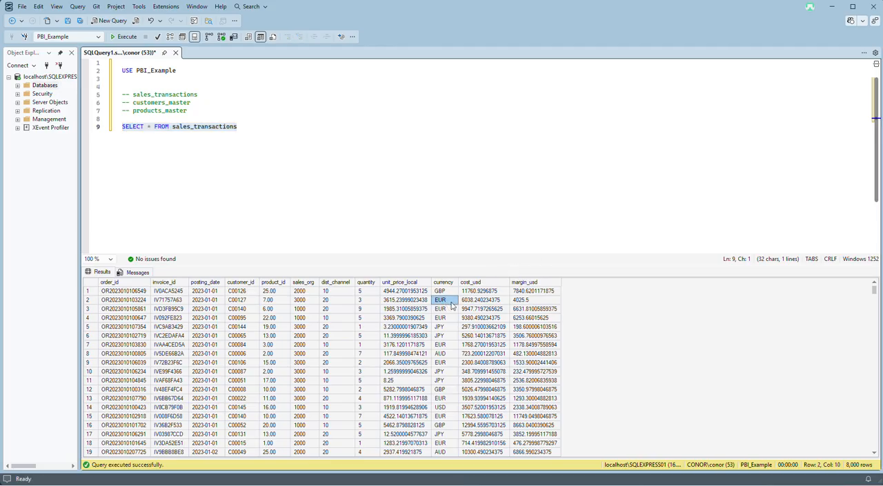
pyautogui.click(452, 328)
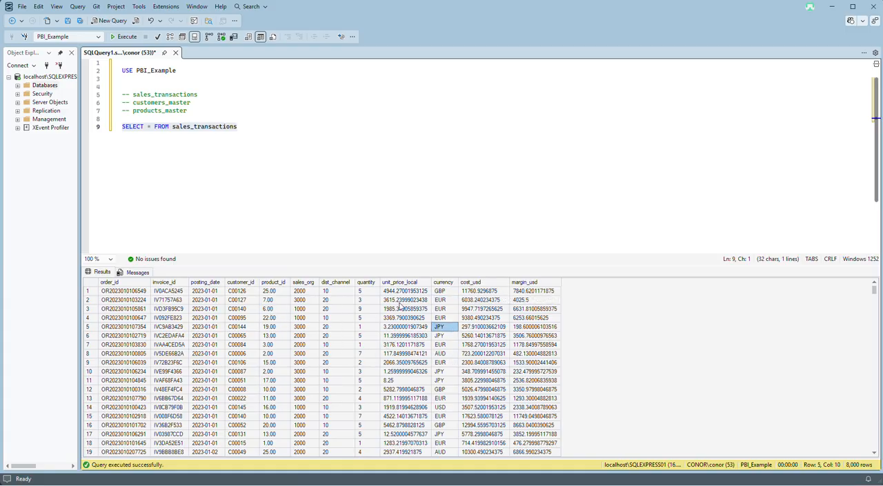
pyautogui.click(372, 294)
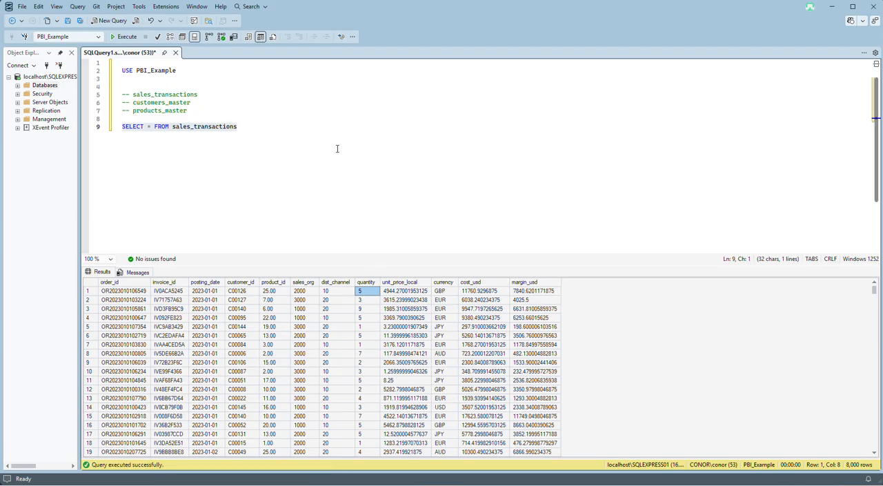
# Add an empty line below the sales_transactions query.
pyautogui.click(311, 135)
pyautogui.press('Return')
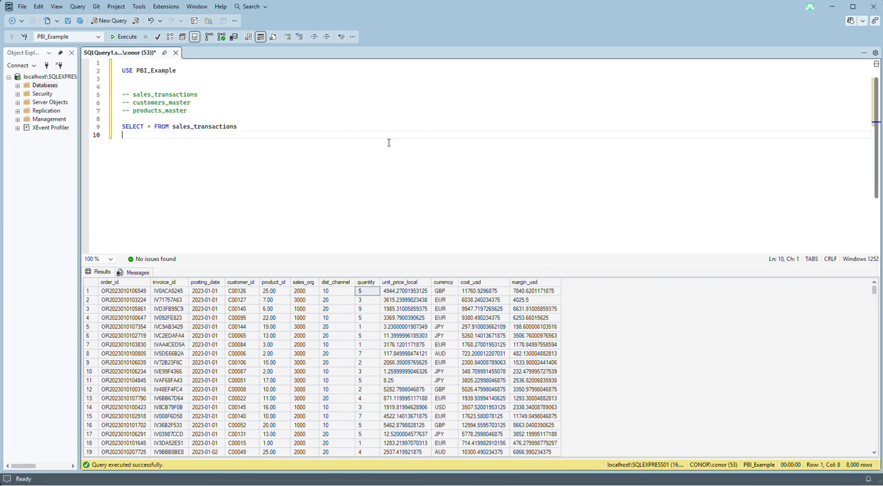
pyautogui.click(242, 130)
pyautogui.click(327, 179)
# Switch to Power Query Editor and start a new SQL Server database source.
pyautogui.click(702, 457)
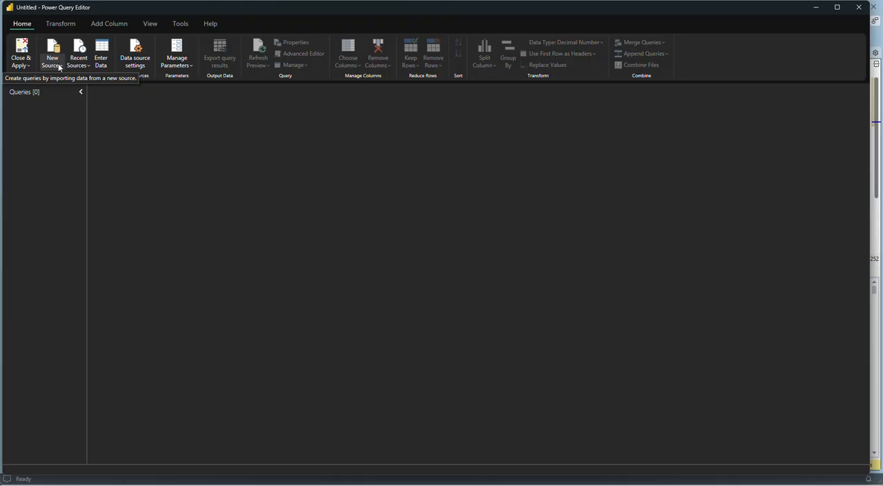
pyautogui.click(60, 64)
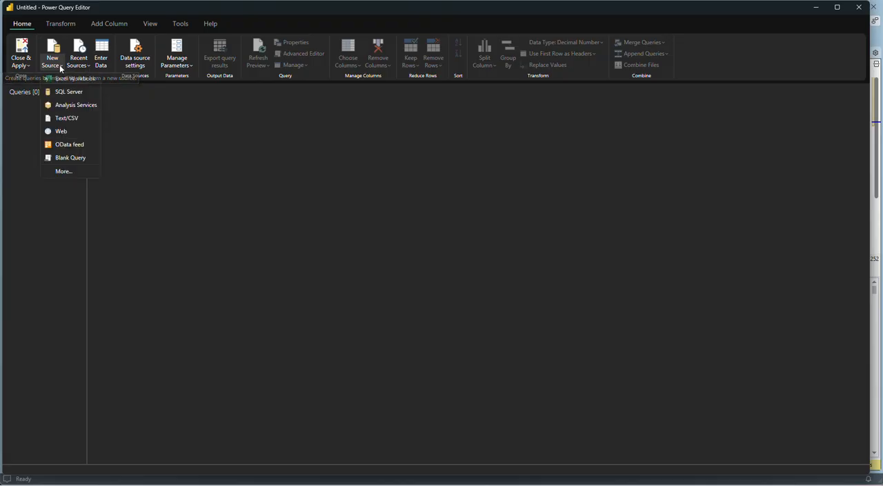
pyautogui.click(69, 92)
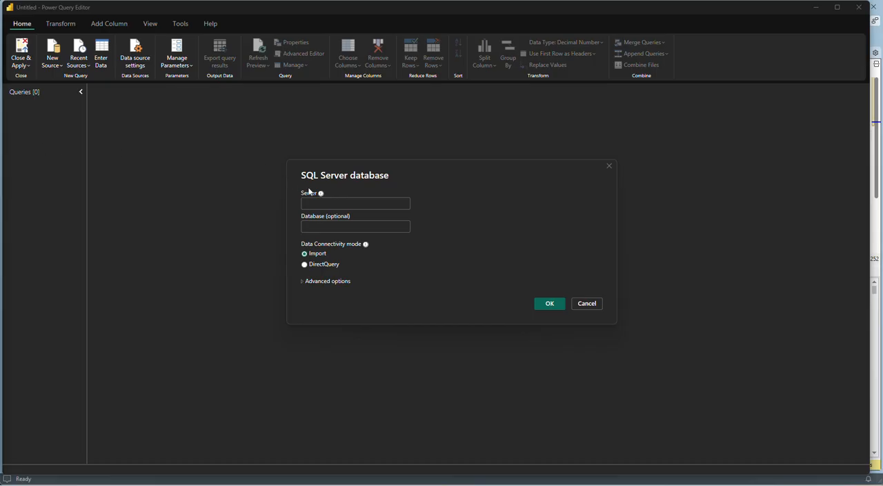
# Set the SQLEXPRESS01 instance as the server and PBI_Example as the database, and expand the advanced options.
pyautogui.write('C:\\Users\\Public\\Data')
pyautogui.hotkey('ctrl', 'a')
pyautogui.press('BackSpace')
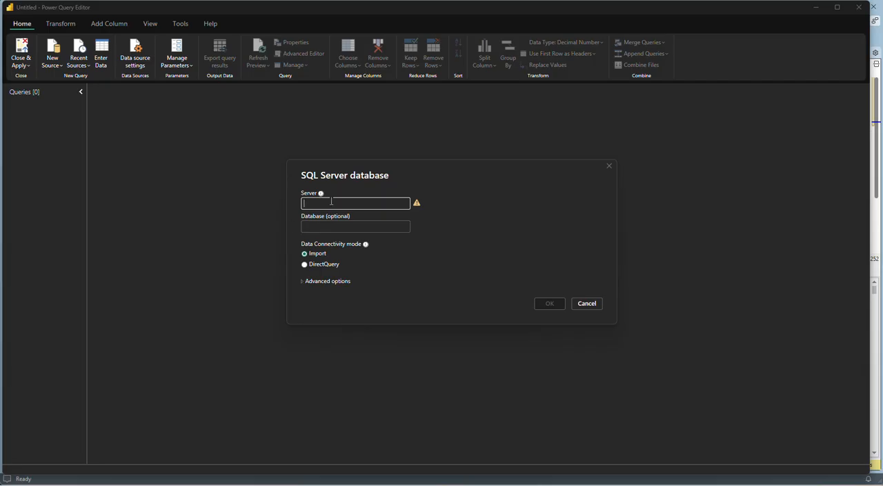
pyautogui.write('Conor\\SQLEXPRESS01')
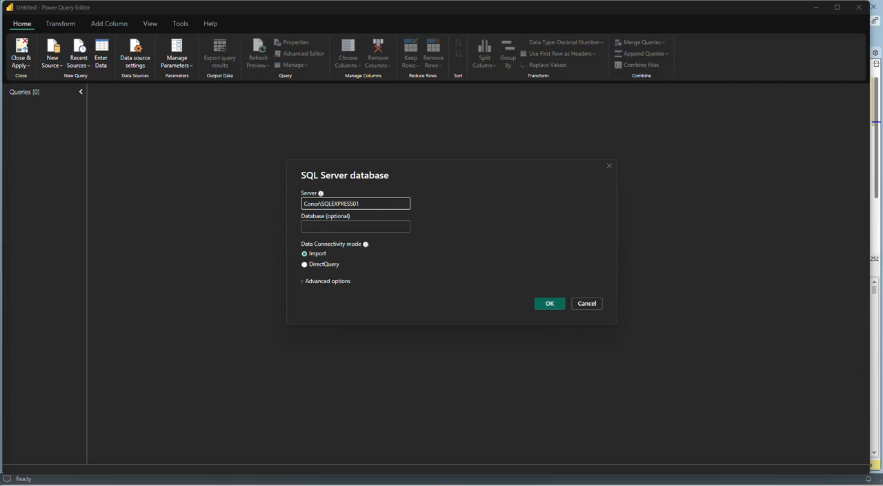
pyautogui.click(331, 229)
pyautogui.write('PBI_Example')
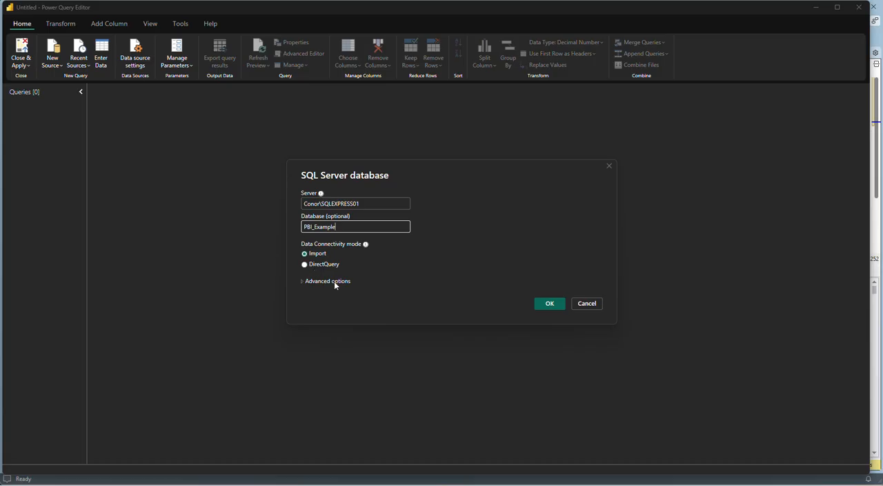
pyautogui.click(308, 282)
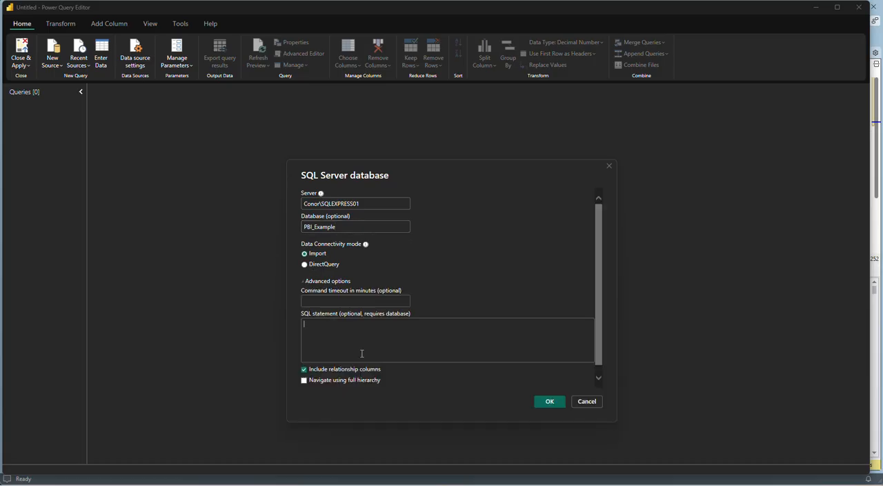
pyautogui.click(390, 331)
pyautogui.write('sELECT')
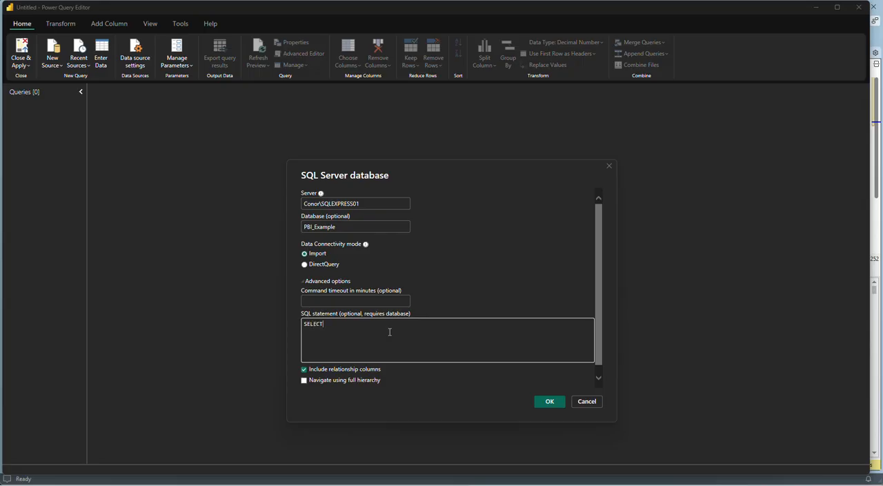
pyautogui.write(' *')
pyautogui.hotkey('ctrl', 'a')
pyautogui.press('BackSpace')
# Switch to SQL Server Management Studio and write EXEC sp_columns with an empty quoted argument below the SELECT query.
pyautogui.moveTo(536, 484)
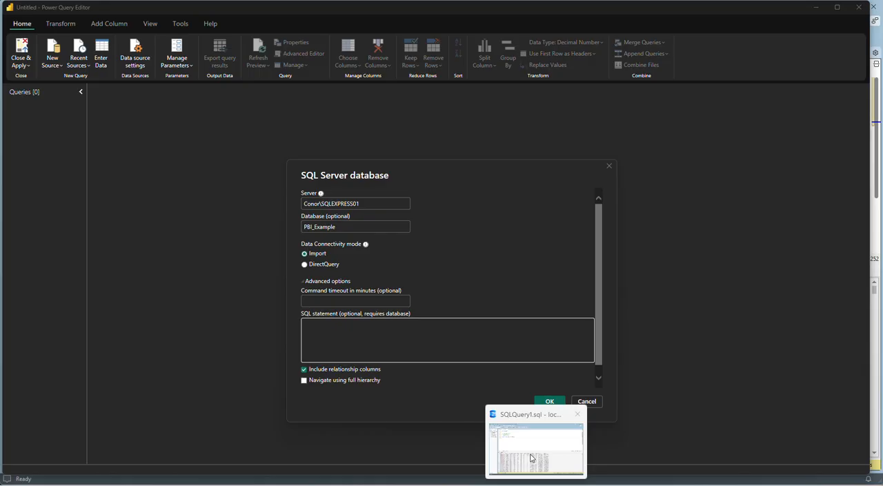
pyautogui.click(559, 420)
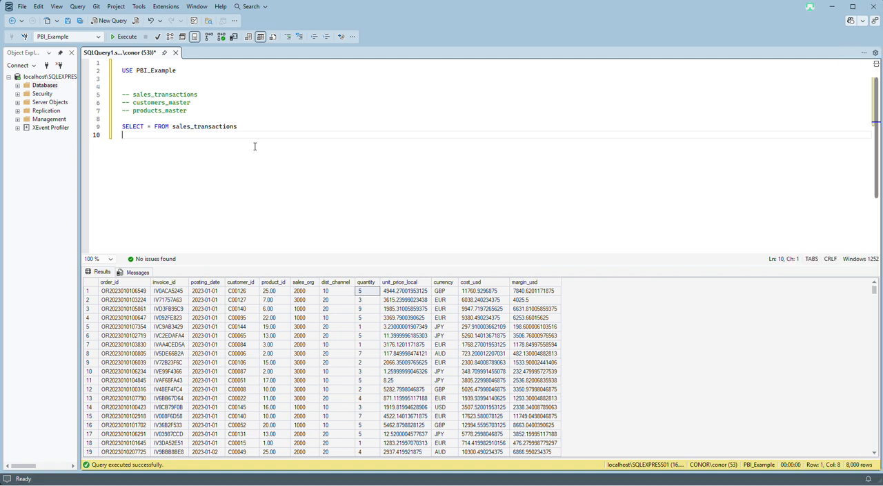
pyautogui.tripleClick(162, 129)
pyautogui.click(247, 125)
pyautogui.click(278, 139)
pyautogui.press('Return')
pyautogui.write('EXEC sp_col')
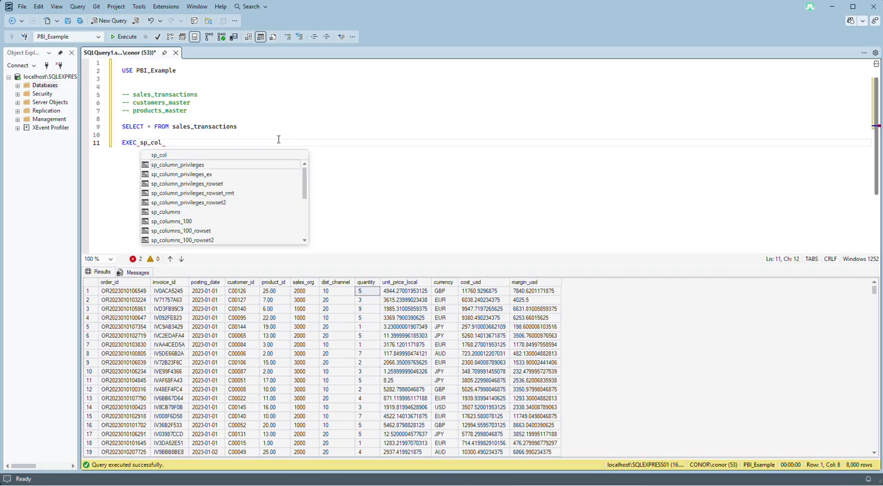
pyautogui.write('umns')
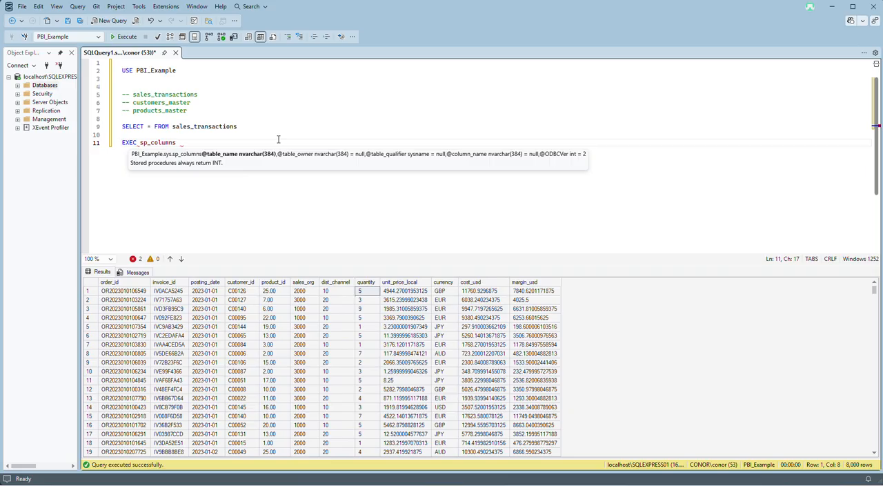
pyautogui.write(" ''")
# Copy the table name sales_transactions into the quotes of the sp_columns call and run only that statement.
pyautogui.doubleClick(175, 95)
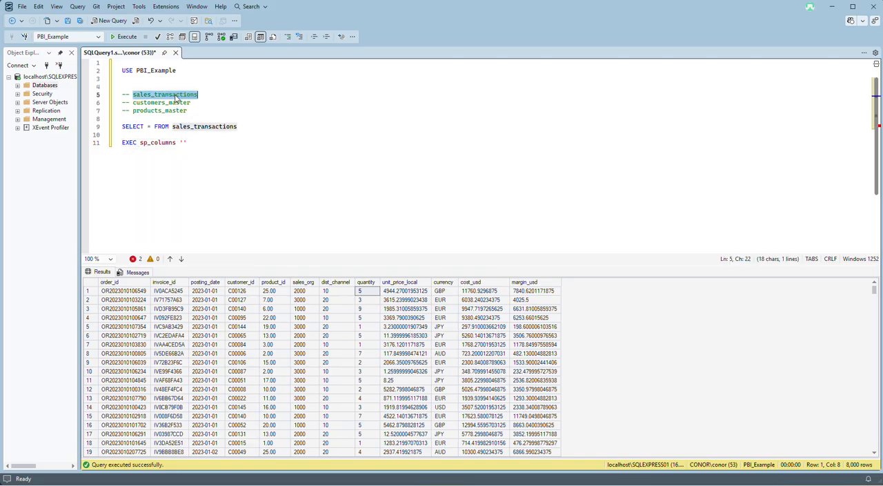
pyautogui.hotkey('ctrl', 'c')
pyautogui.click(185, 142)
pyautogui.hotkey('ctrl', 'v')
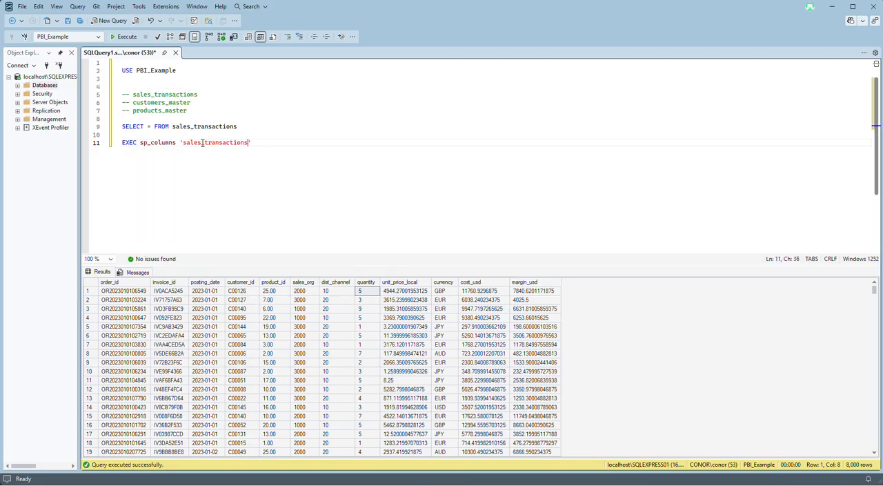
pyautogui.tripleClick(141, 143)
pyautogui.click(124, 37)
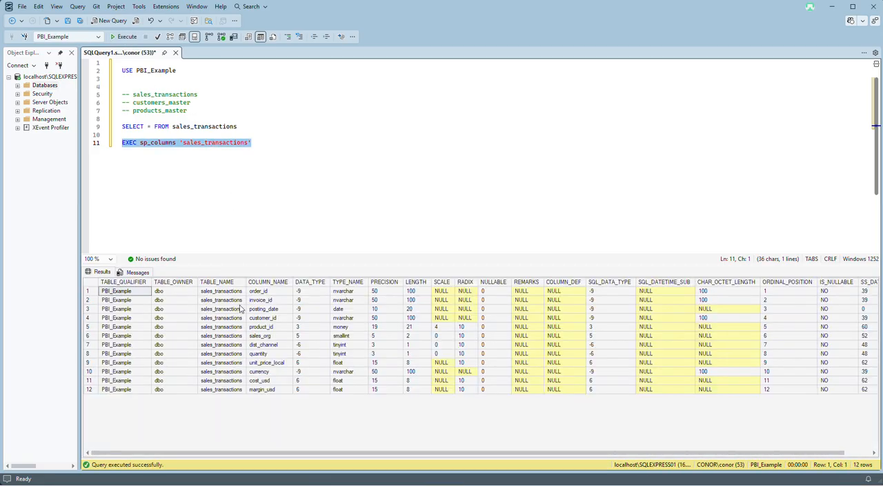
# Copy all COLUMN_NAME values from the results and paste them as a list below the EXEC statement.
pyautogui.click(271, 282)
pyautogui.rightClick(272, 286)
pyautogui.click(287, 291)
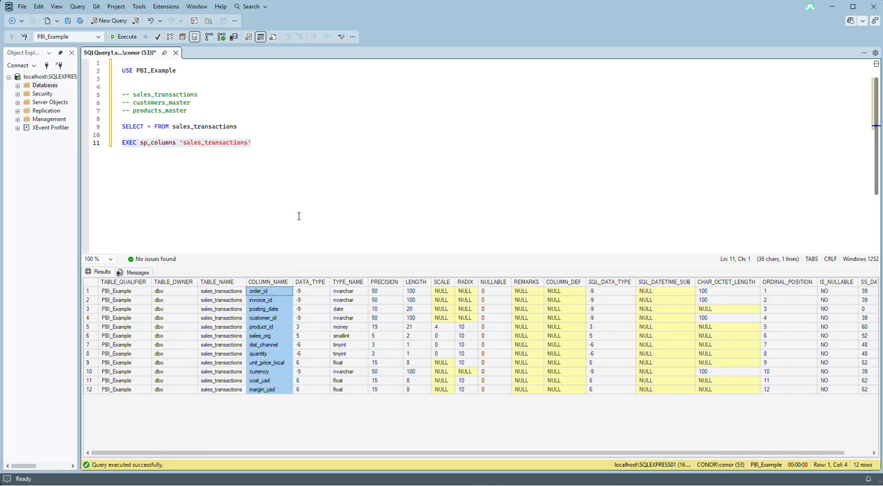
pyautogui.click(291, 147)
pyautogui.press('Return')
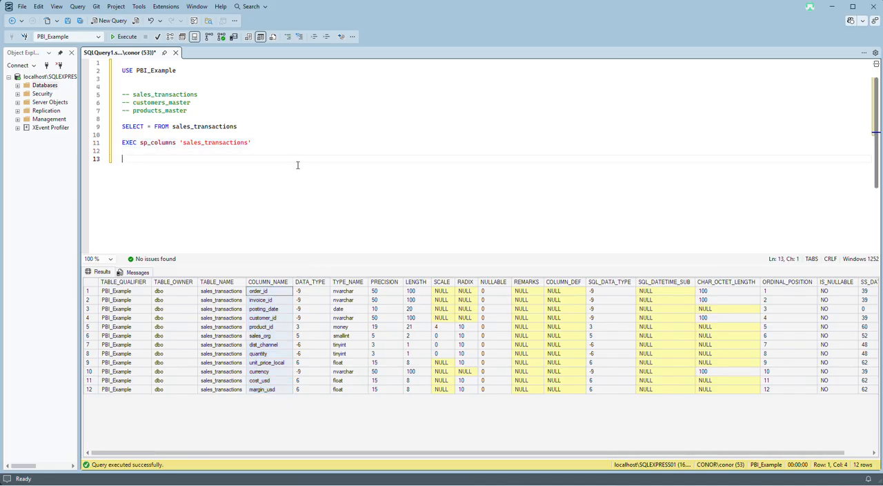
pyautogui.hotkey('ctrl', 'v')
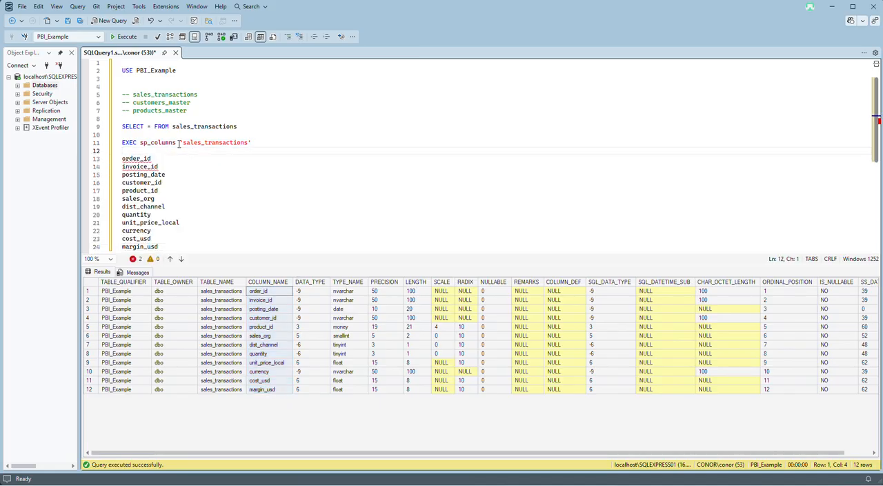
# Move the EXEC sp_columns statement directly below the products_master comment and comment it out.
pyautogui.tripleClick(145, 143)
pyautogui.press('Delete')
pyautogui.click(157, 118)
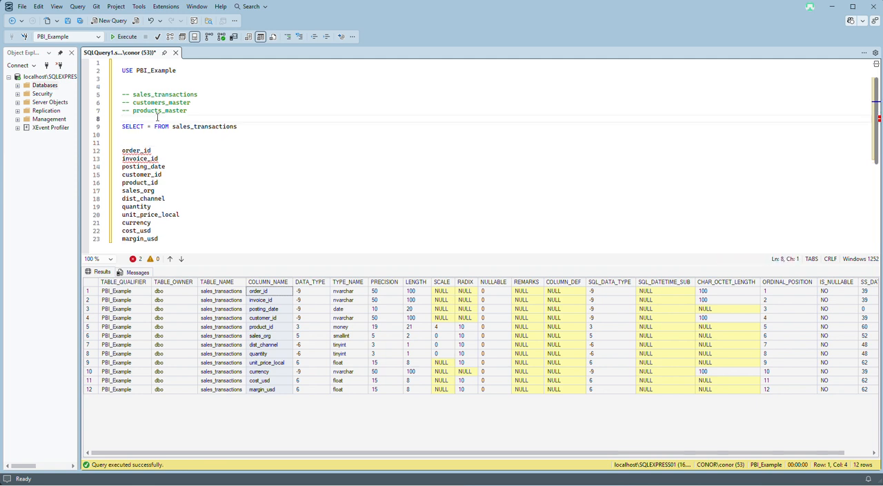
pyautogui.hotkey('ctrl', 'v')
pyautogui.click(121, 120)
pyautogui.click(126, 121)
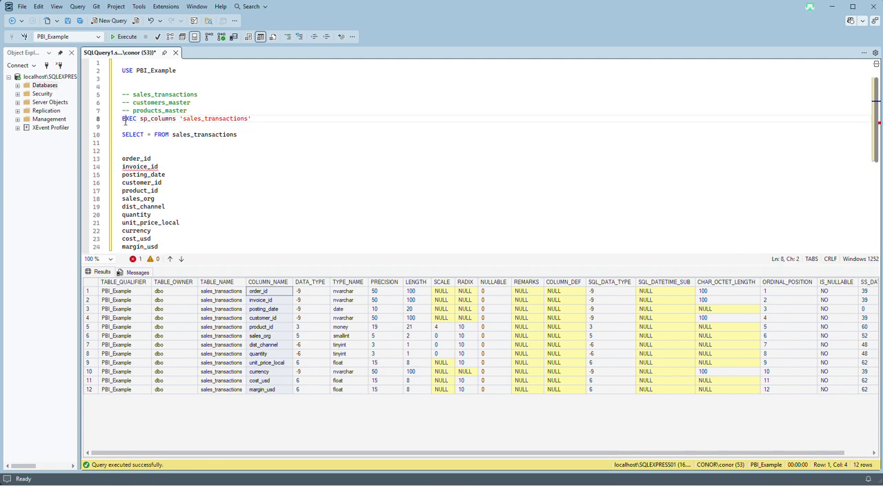
pyautogui.press('Home')
pyautogui.write('--')
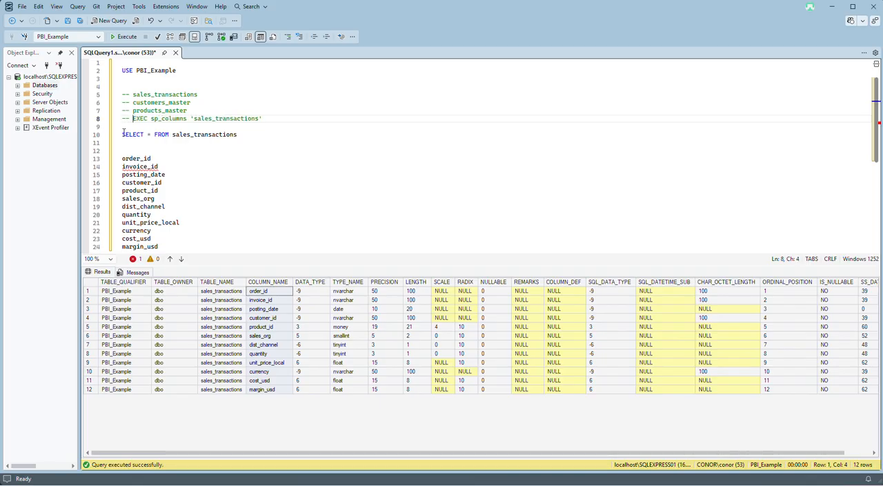
# Copy the SELECT keyword from the existing query onto its own line directly above the column-name list.
pyautogui.click(207, 158)
pyautogui.click(193, 143)
pyautogui.click(196, 149)
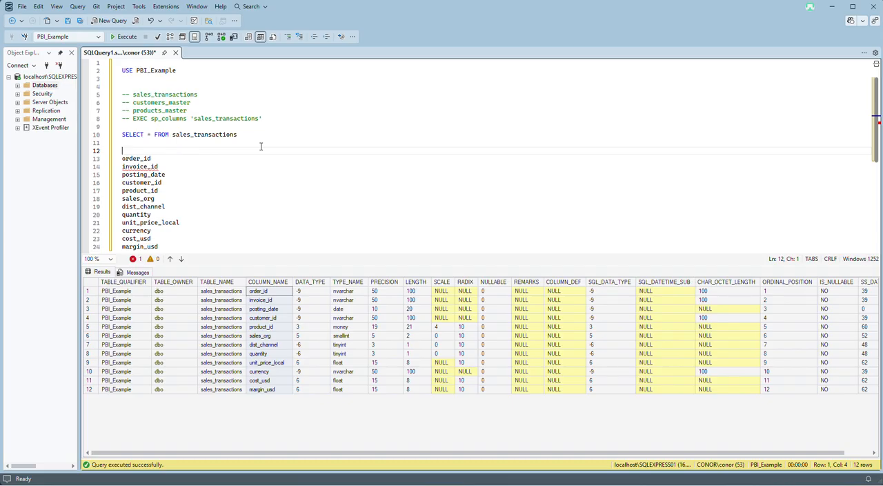
pyautogui.scroll(-3, 261, 146)
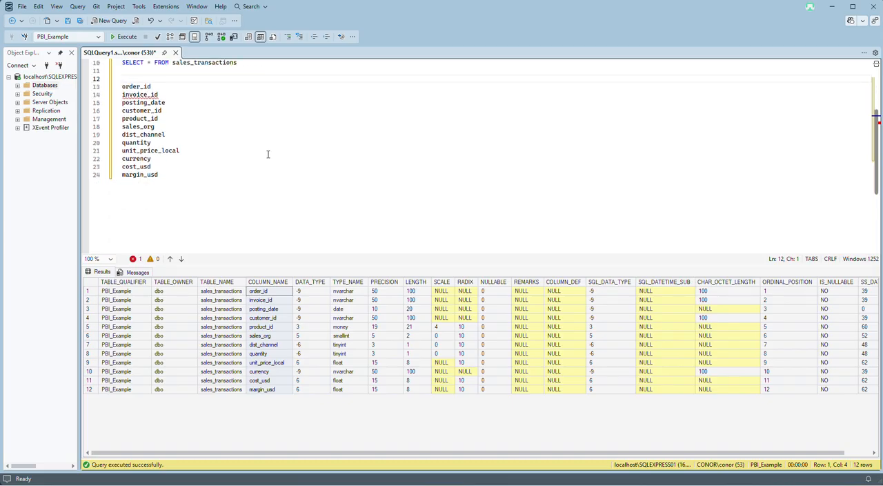
pyautogui.scroll(1, 263, 157)
pyautogui.click(172, 111)
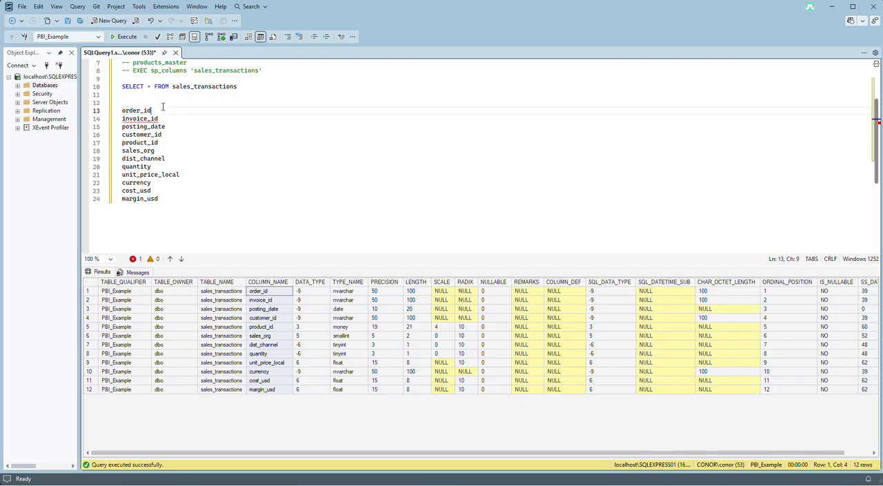
pyautogui.click(146, 86)
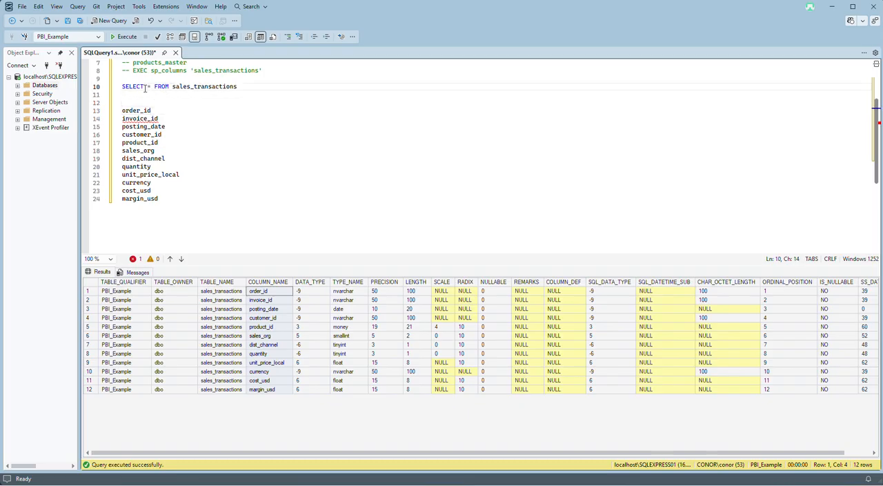
pyautogui.doubleClick(136, 86)
pyautogui.click(142, 98)
pyautogui.press('Return')
pyautogui.hotkey('ctrl', 'v')
# Insert a comma and a space before every column name in the list from order_id to margin_usd.
pyautogui.click(121, 120)
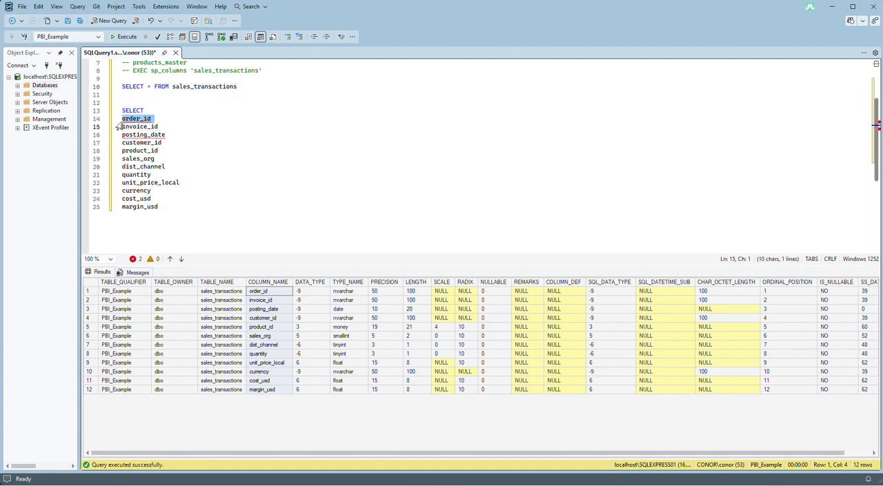
pyautogui.moveTo(123, 126); pyautogui.dragTo(123, 122)
pyautogui.click(123, 121)
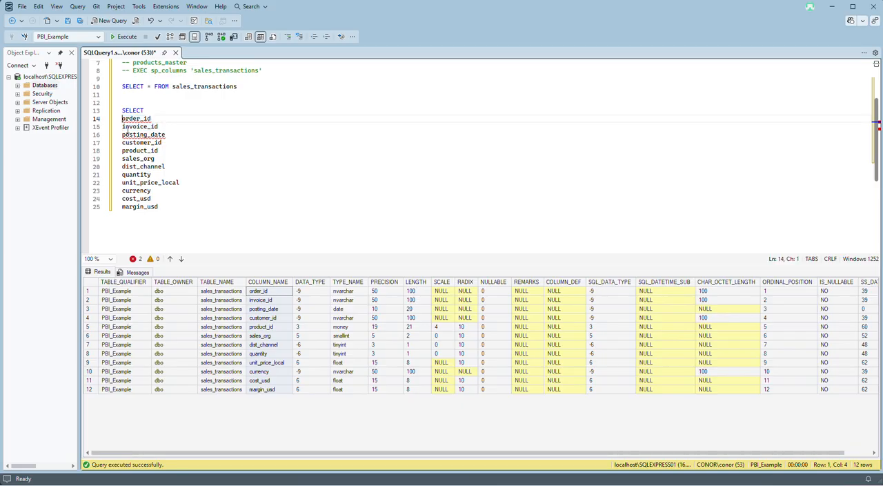
pyautogui.keyDown('alt'); pyautogui.keyDown('shift'); pyautogui.click(123, 207); pyautogui.keyUp('shift'); pyautogui.keyUp('alt')
pyautogui.write(',')
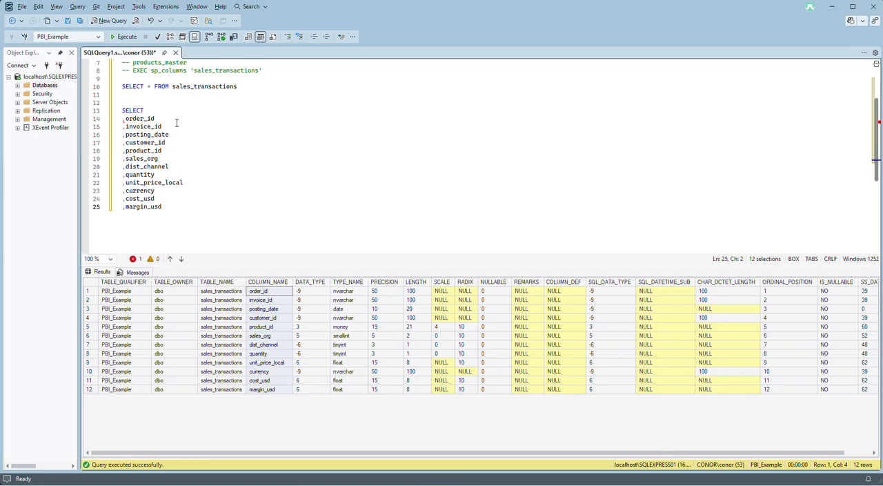
pyautogui.click(178, 114)
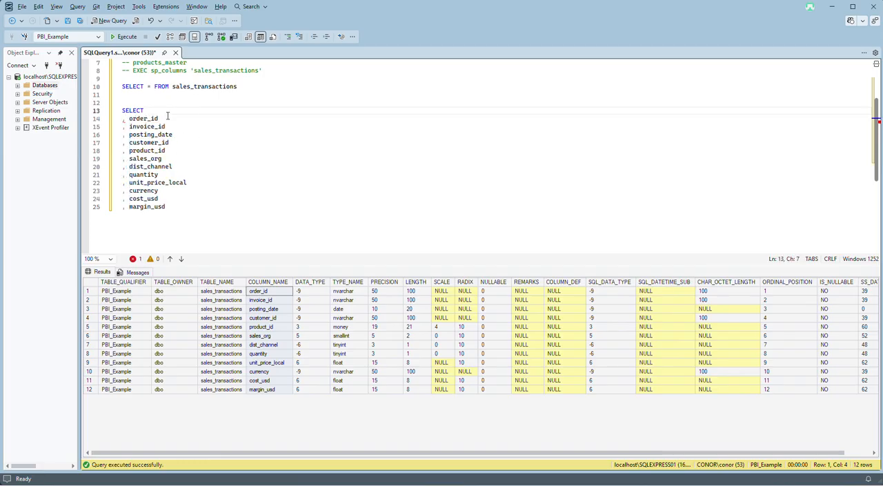
# Remove the leading comma before order_id, the first column in the SELECT list.
pyautogui.click(124, 119)
pyautogui.press('Delete')
pyautogui.press('Delete')
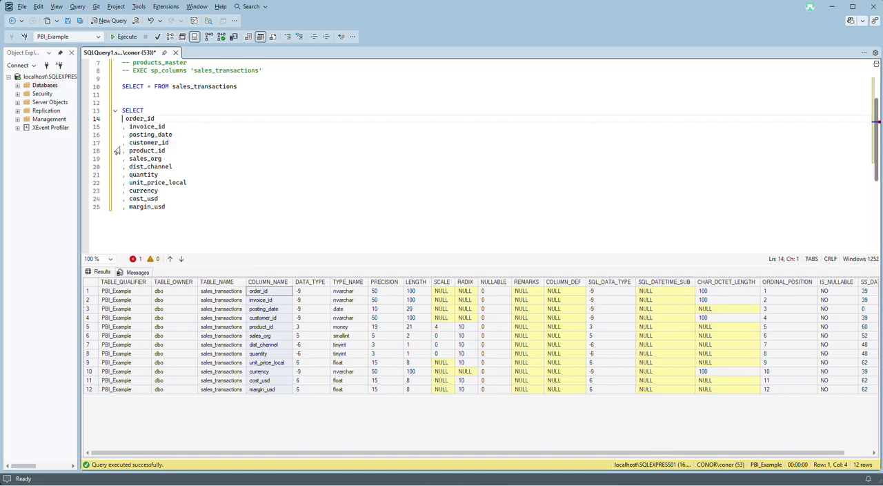
pyautogui.click(216, 122)
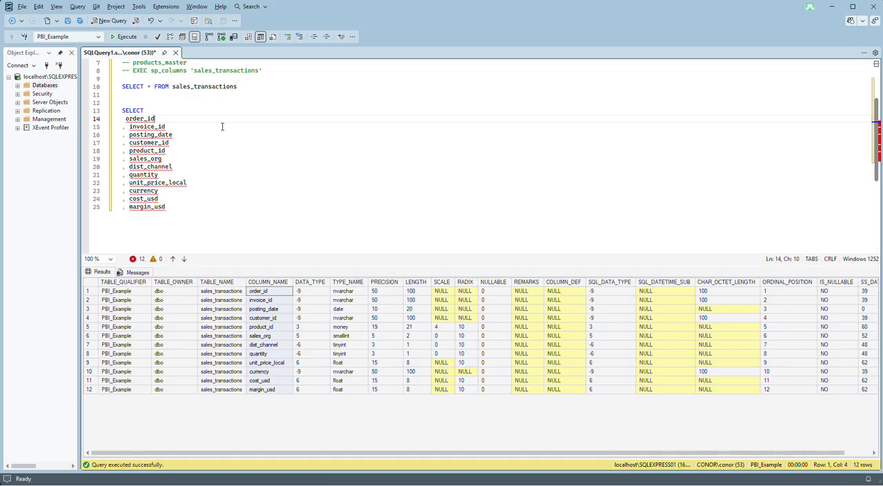
pyautogui.moveTo(219, 129); pyautogui.dragTo(193, 138)
pyautogui.click(191, 128)
pyautogui.click(120, 120)
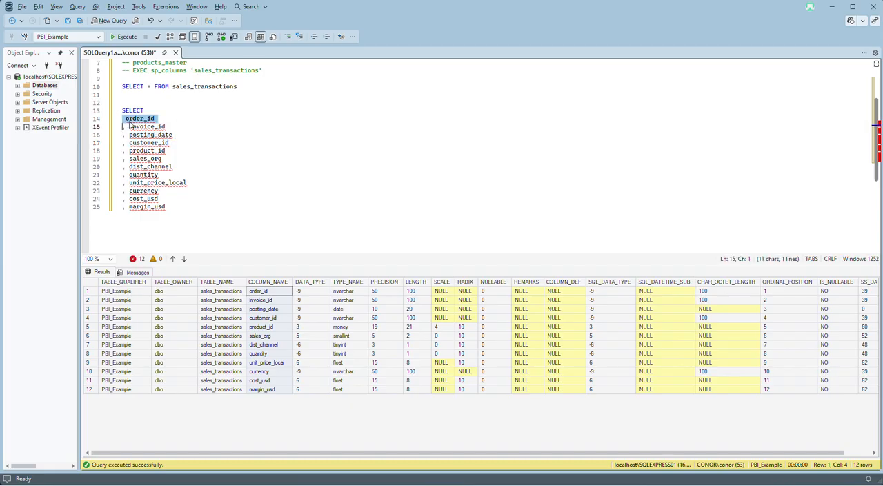
pyautogui.click(127, 119)
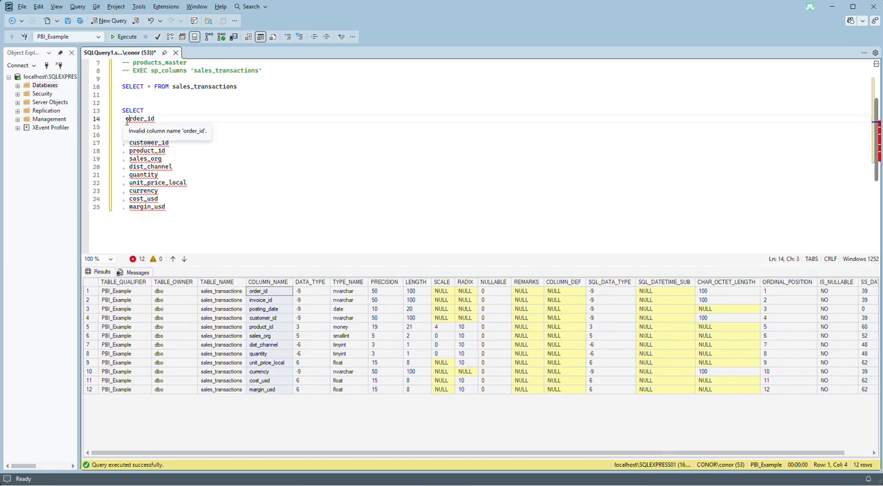
pyautogui.keyDown('shift'); pyautogui.click(130, 182); pyautogui.keyUp('shift')
pyautogui.click(127, 119)
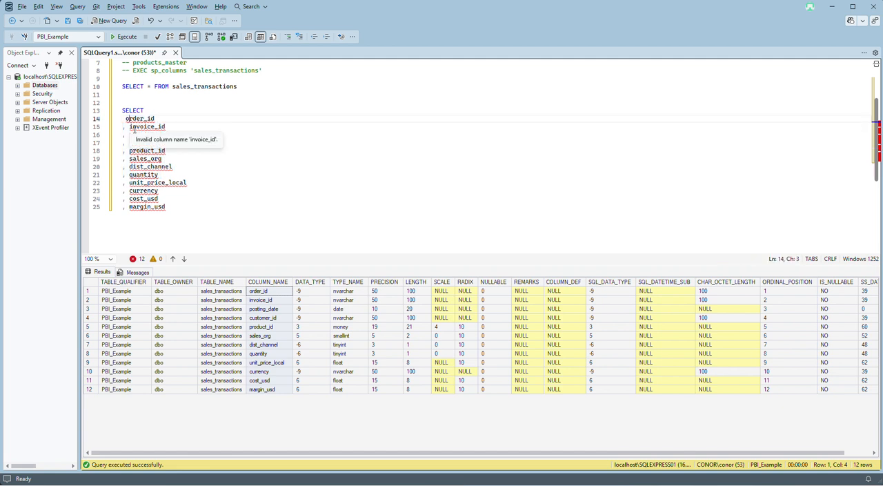
pyautogui.press('End')
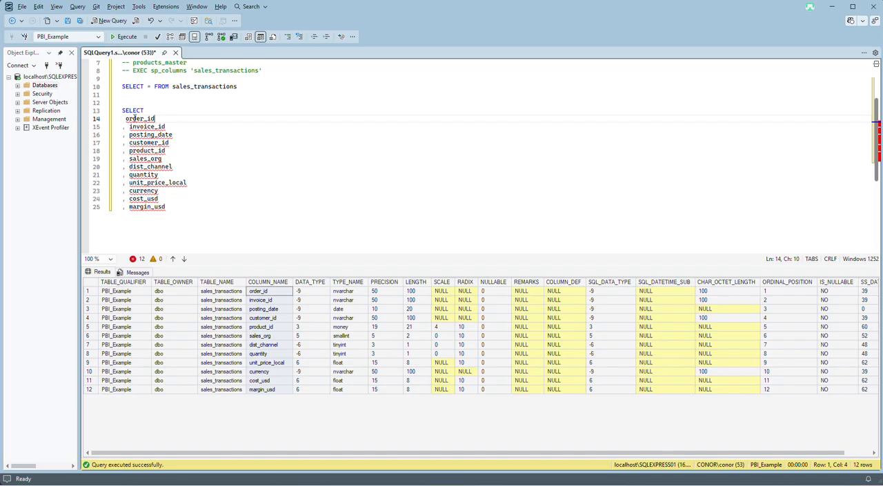
pyautogui.press('Home')
pyautogui.click(159, 111)
# Copy FROM sales_transactions from the existing query and paste it below margin_usd, leaving one blank line between.
pyautogui.click(221, 230)
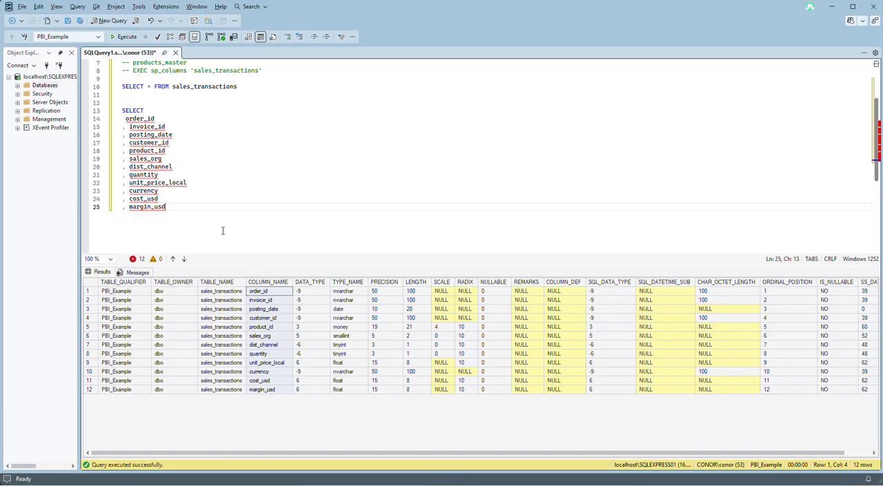
pyautogui.moveTo(244, 89); pyautogui.dragTo(155, 86)
pyautogui.click(188, 212)
pyautogui.press('Return')
pyautogui.press('Return')
pyautogui.hotkey('ctrl', 'v')
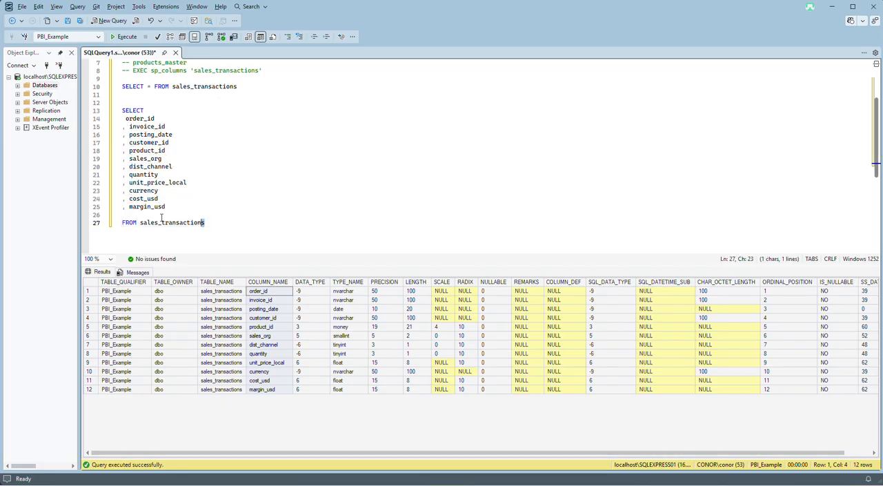
# Run only the explicit-column SELECT query, from the SELECT keyword through FROM sales_transactions.
pyautogui.hotkey('shift', 'Up')
pyautogui.hotkey('shift', 'Up')
pyautogui.hotkey('shift', 'Up')
pyautogui.hotkey('shift', 'Up')
pyautogui.hotkey('shift', 'Up')
pyautogui.hotkey('shift', 'Up')
pyautogui.hotkey('shift', 'Up')
pyautogui.hotkey('shift', 'Up')
pyautogui.hotkey('shift', 'Up')
pyautogui.hotkey('shift', 'Up')
pyautogui.hotkey('shift', 'Up')
pyautogui.hotkey('shift', 'Up')
pyautogui.hotkey('shift', 'Up')
pyautogui.hotkey('shift', 'Up')
pyautogui.hotkey('shift', 'Home')
pyautogui.press('F5')
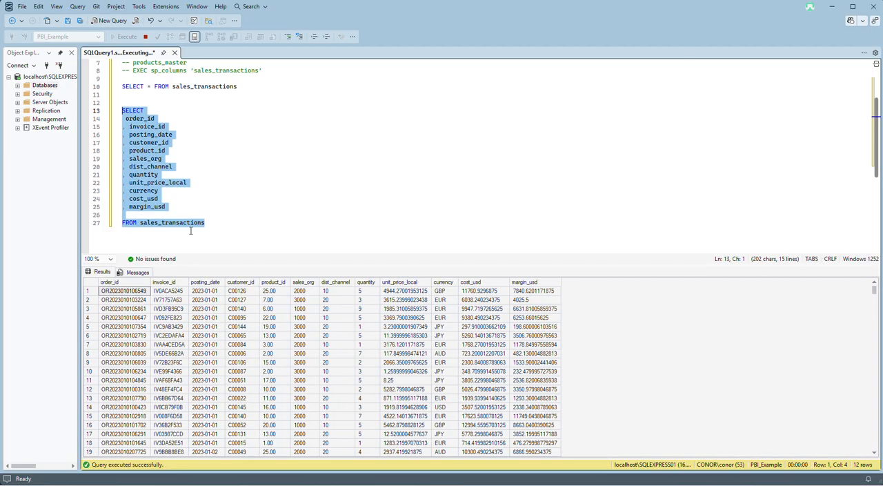
# Check the order_id and invoice_id result columns and comment out order_id in the SELECT list.
pyautogui.click(118, 283)
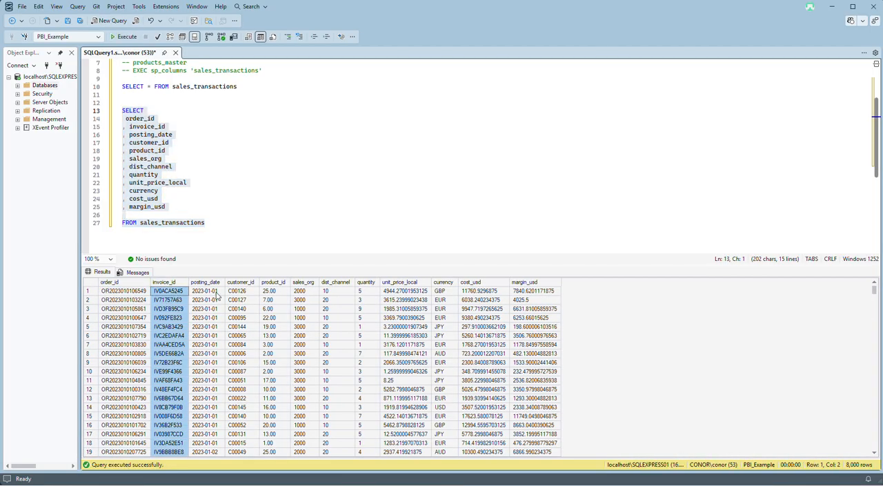
pyautogui.click(174, 282)
pyautogui.click(157, 119)
pyautogui.click(124, 119)
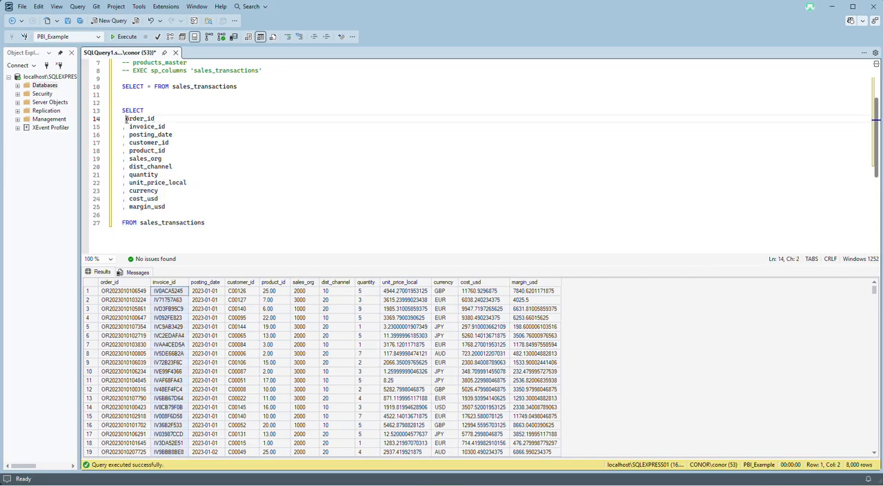
# Comment out the invoice_id line including its leading comma, and remove the comma before posting_date.
pyautogui.click(127, 127)
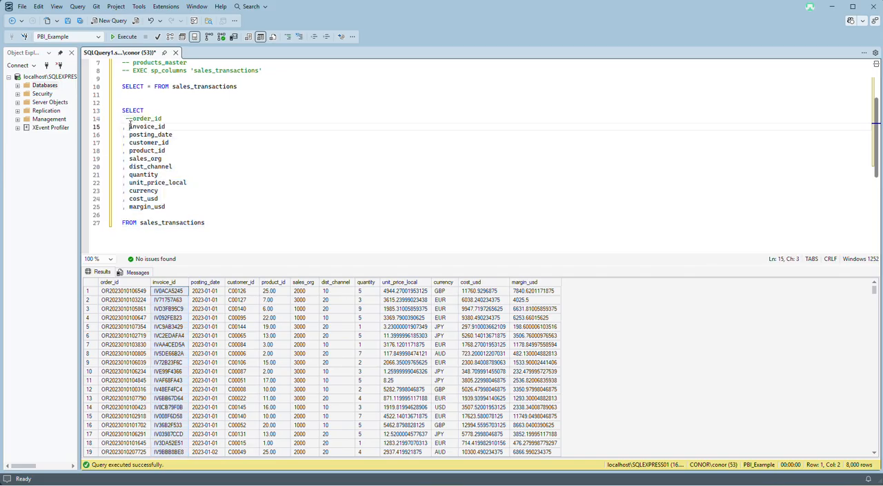
pyautogui.write('--')
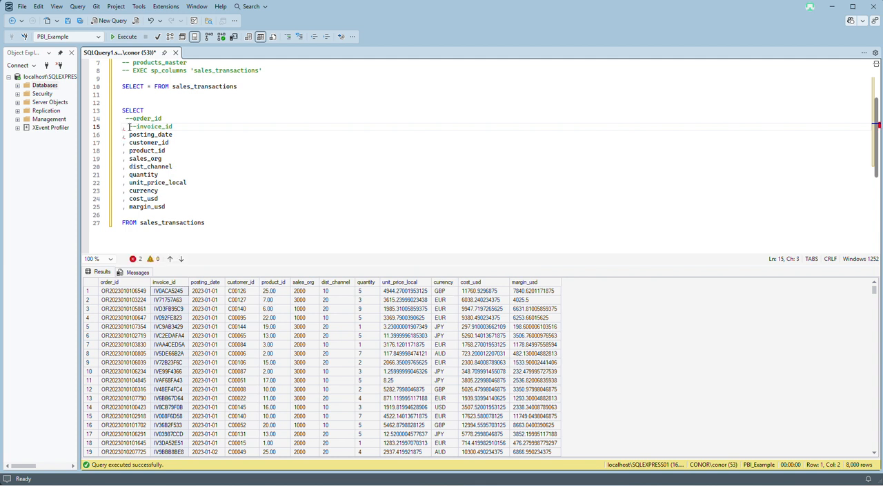
pyautogui.hotkey('ctrl', 'z')
pyautogui.click(125, 127)
pyautogui.write('--')
pyautogui.click(123, 127)
pyautogui.press('Tab')
pyautogui.press('BackSpace')
pyautogui.click(178, 128)
pyautogui.click(124, 136)
pyautogui.press('BackSpace')
# Delete the SELECT * FROM sales_transactions line, run the script and look through the returned rows.
pyautogui.scroll(2, 202, 123)
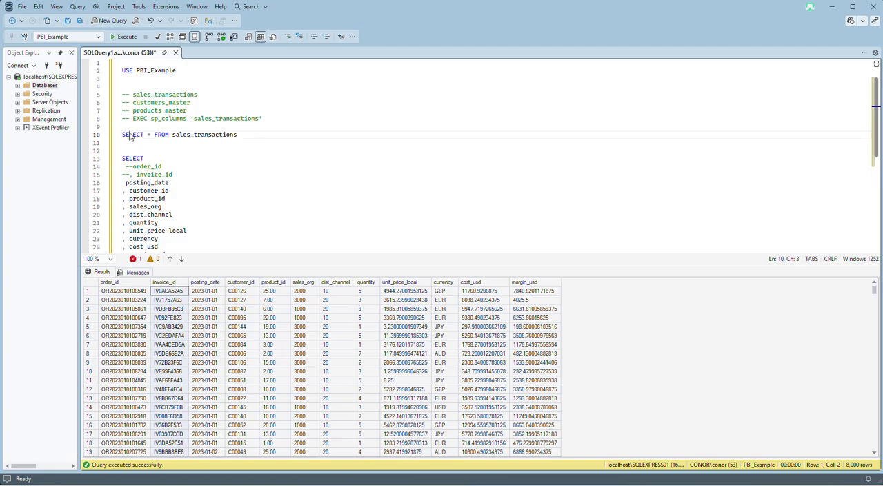
pyautogui.tripleClick(131, 136)
pyautogui.press('Delete')
pyautogui.click(116, 40)
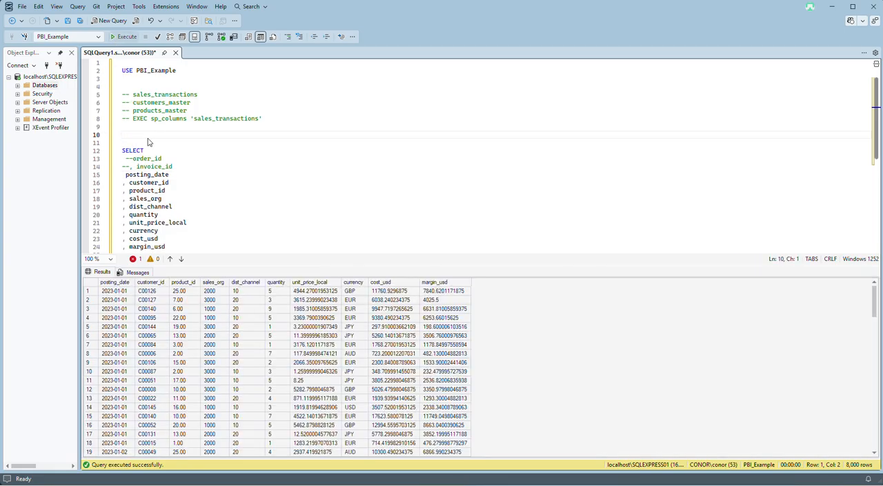
pyautogui.scroll(-15, 127, 334)
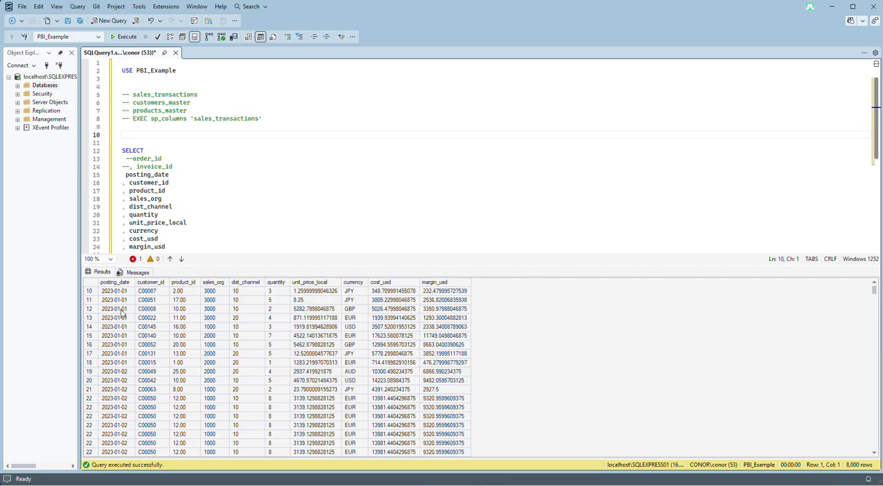
pyautogui.scroll(15, 128, 333)
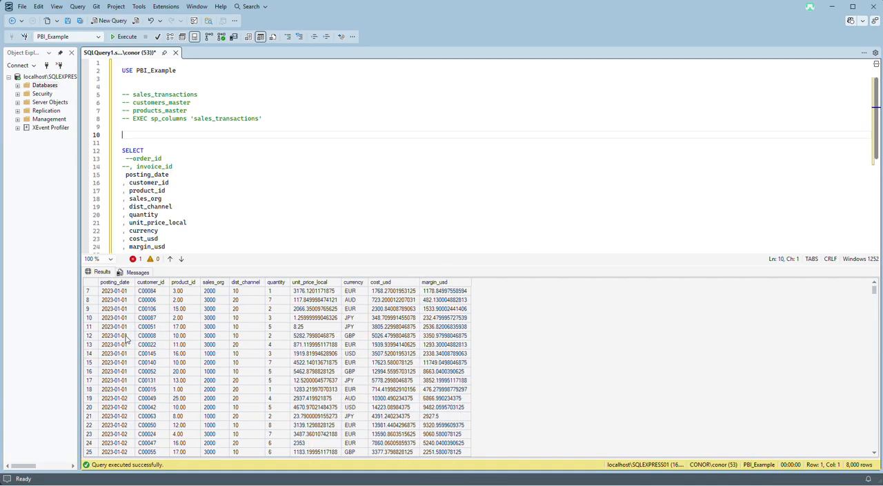
# Wrap posting_date in the EOMONTH function so the line reads EOMONTH(posting_date).
pyautogui.click(174, 174)
pyautogui.click(126, 174)
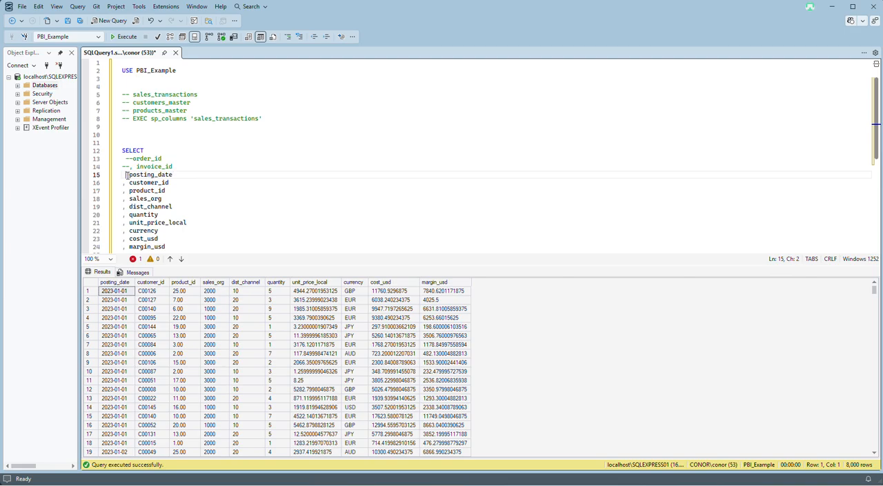
pyautogui.write('eom')
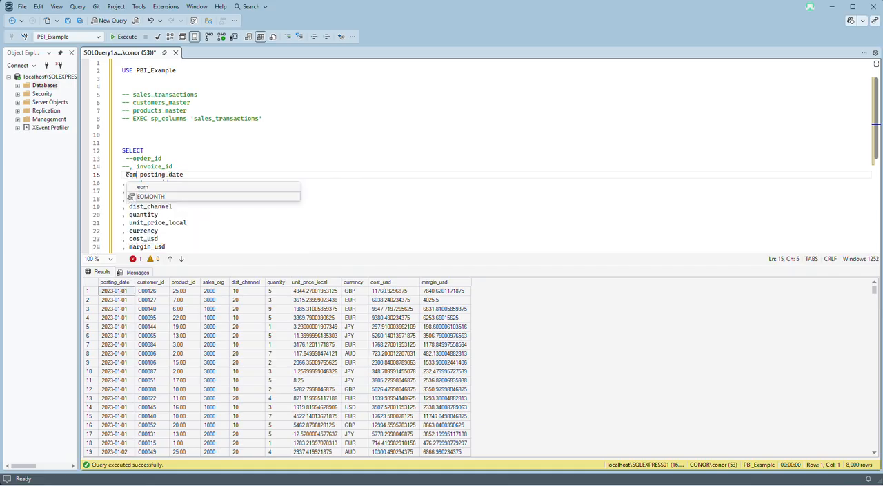
pyautogui.press('Tab')
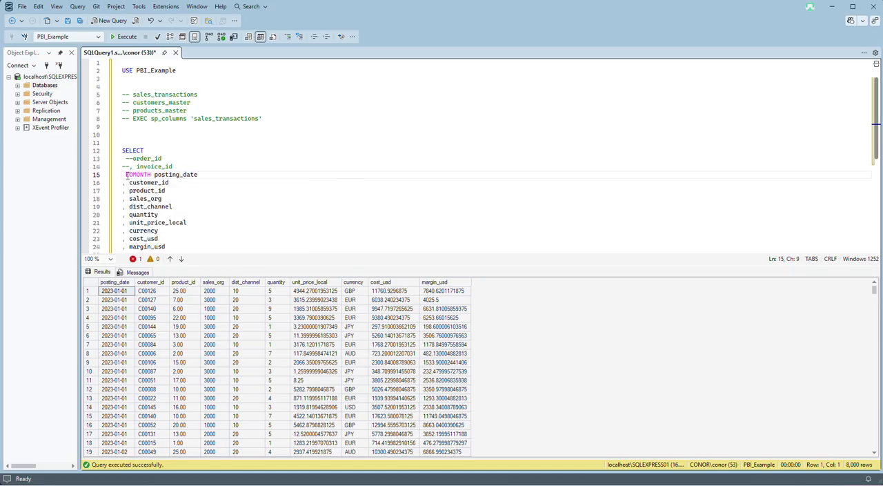
pyautogui.write('(')
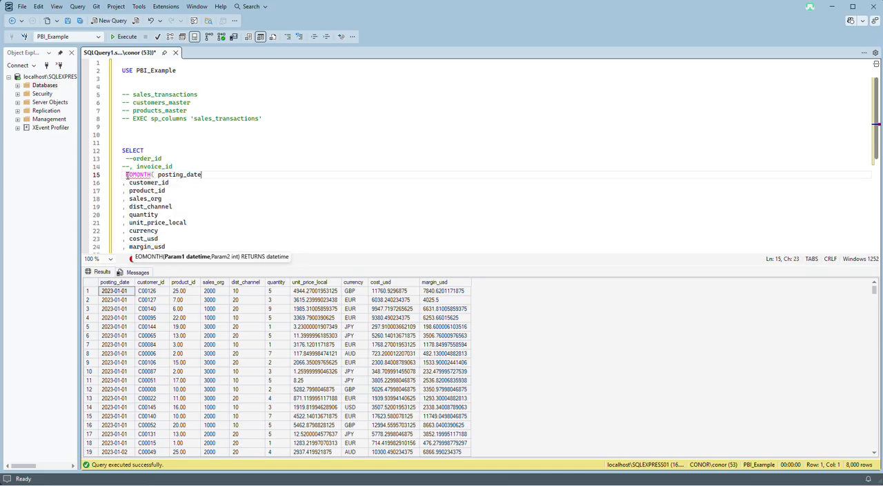
pyautogui.press('End')
pyautogui.write(')')
pyautogui.press('Left')
pyautogui.press('BackSpace')
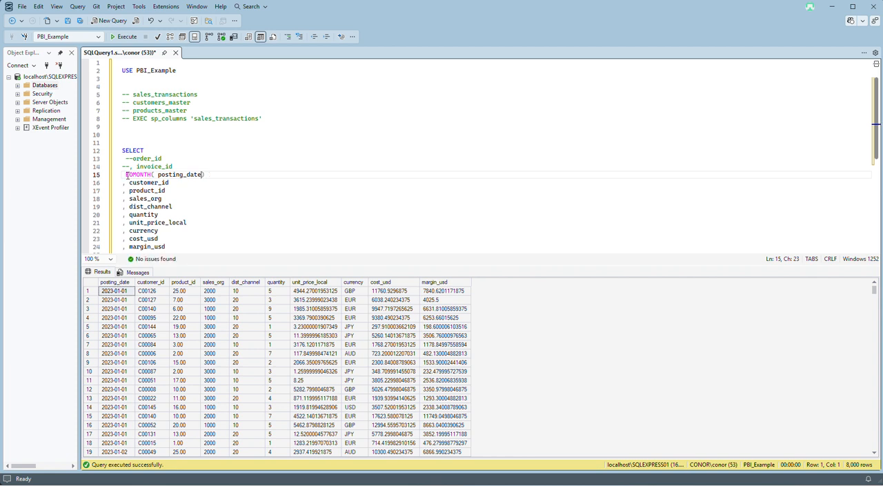
pyautogui.press('BackSpace')
# Give the EOMONTH(posting_date) expression the alias EOM_Date using AS.
pyautogui.scroll(-3, 144, 171)
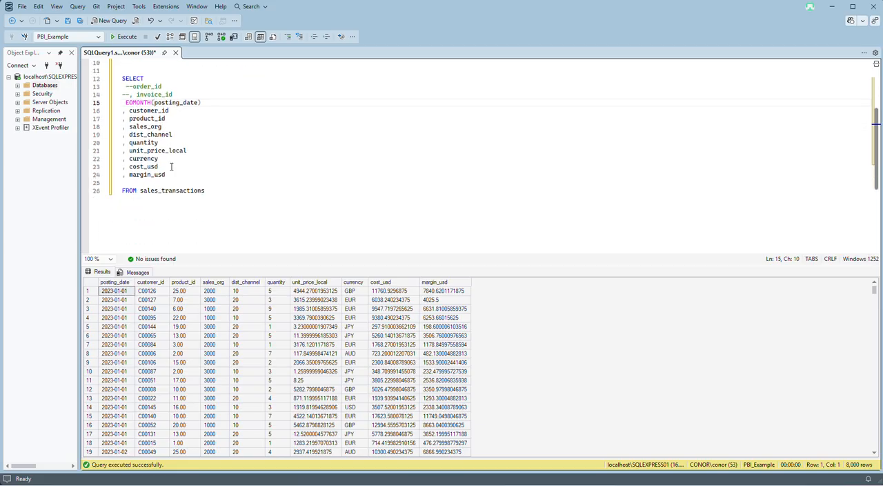
pyautogui.click(219, 106)
pyautogui.write('AS p')
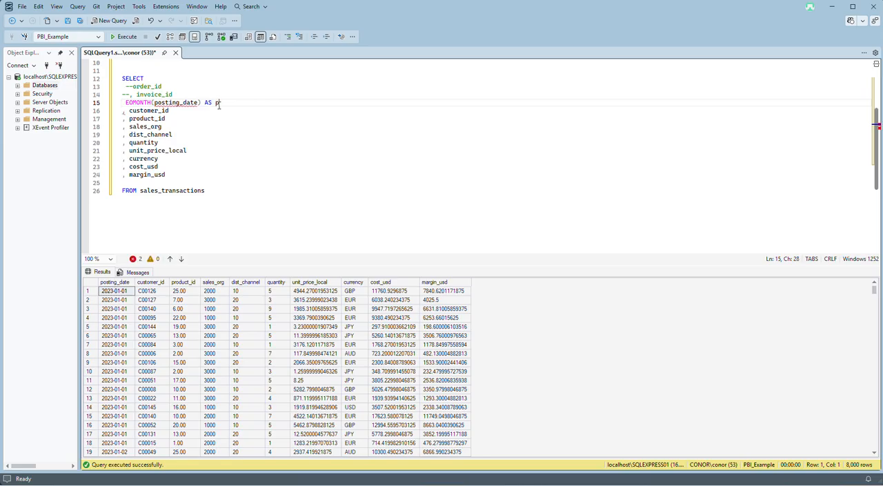
pyautogui.press('BackSpace')
pyautogui.write('EOM_Date')
# Run the updated query and look through the EOM_Date values in the results.
pyautogui.hotkey('ctrl', 'End')
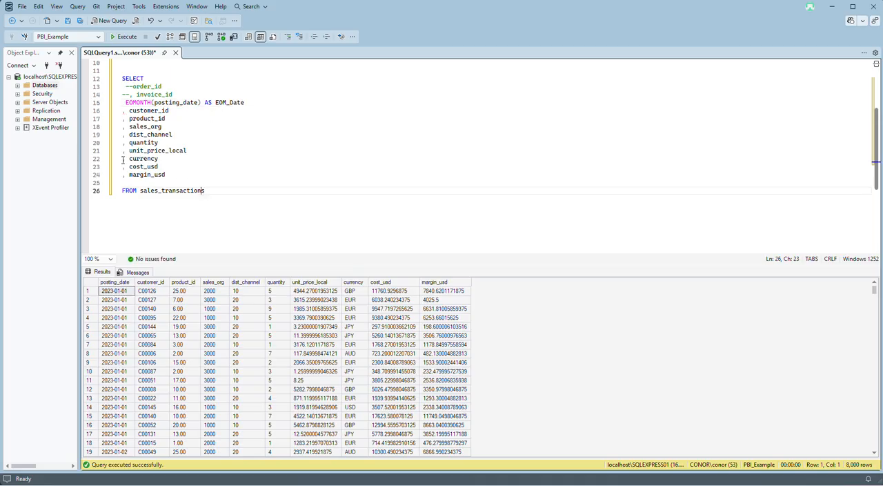
pyautogui.press('F5')
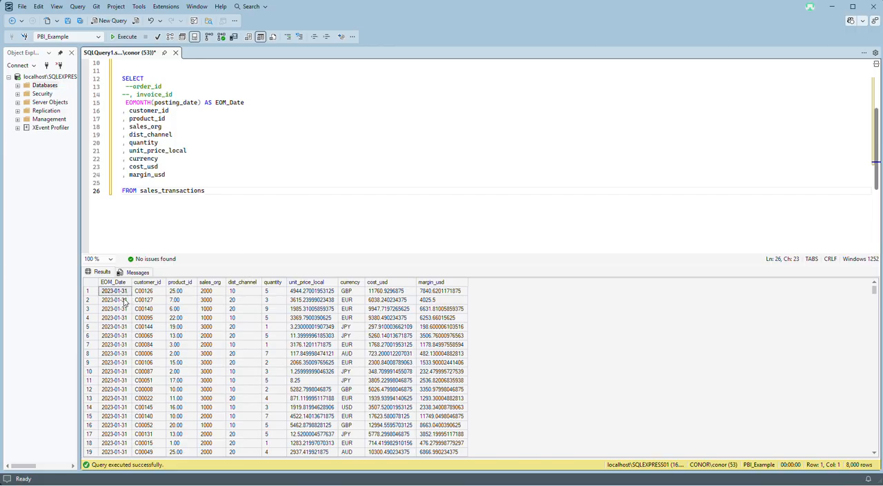
pyautogui.scroll(-20, 127, 324)
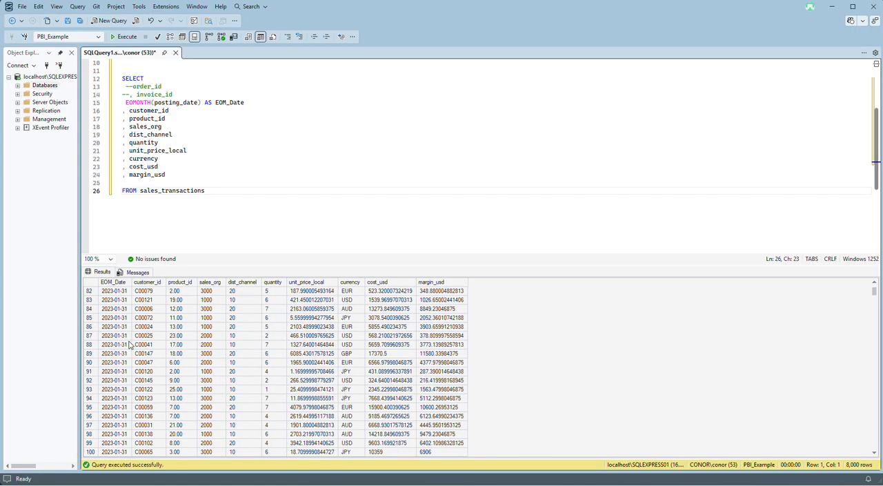
pyautogui.scroll(20, 129, 344)
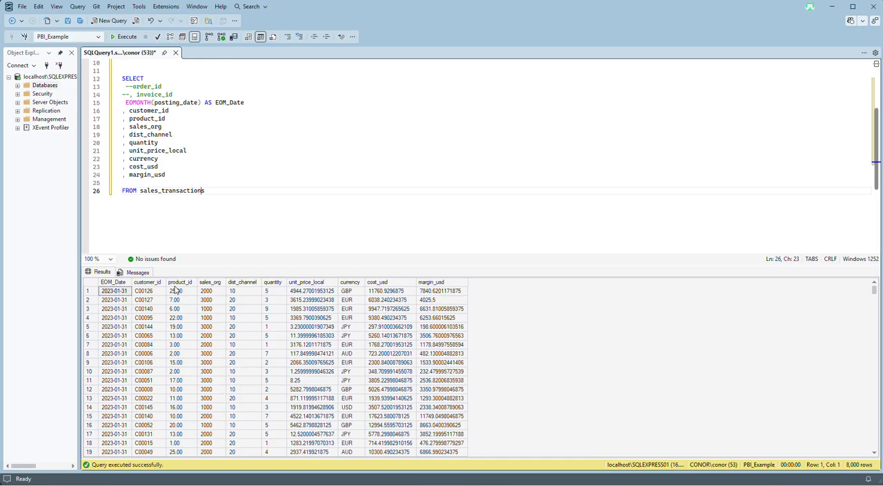
# Review the EOM_Date alias and the customer_id and product_id result columns in relation to the customers_master and products_master tables.
pyautogui.click(207, 108)
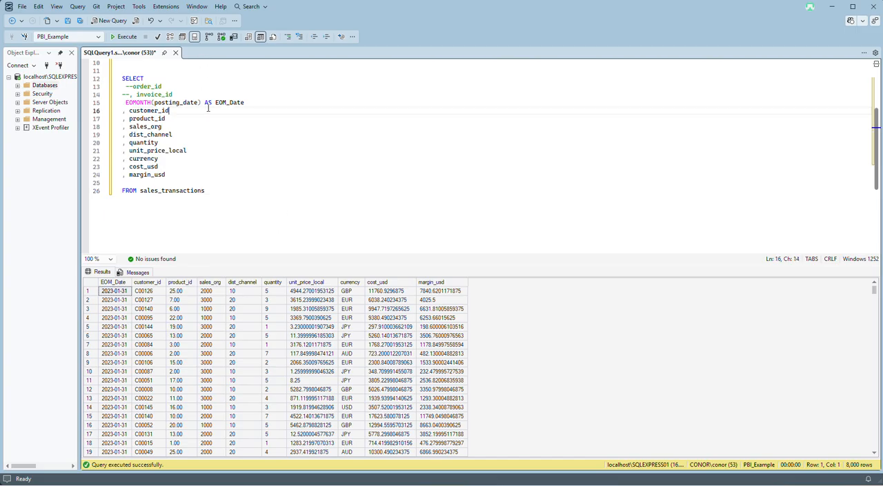
pyautogui.tripleClick(209, 105)
pyautogui.click(220, 105)
pyautogui.click(225, 102)
pyautogui.click(244, 112)
pyautogui.click(211, 282)
pyautogui.click(147, 282)
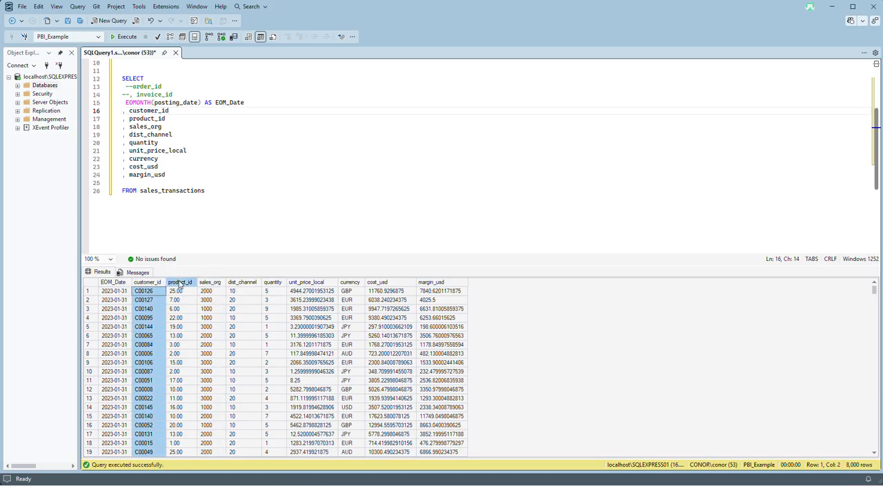
pyautogui.keyDown('ctrl'); pyautogui.click(179, 282); pyautogui.keyUp('ctrl')
pyautogui.scroll(3, 210, 165)
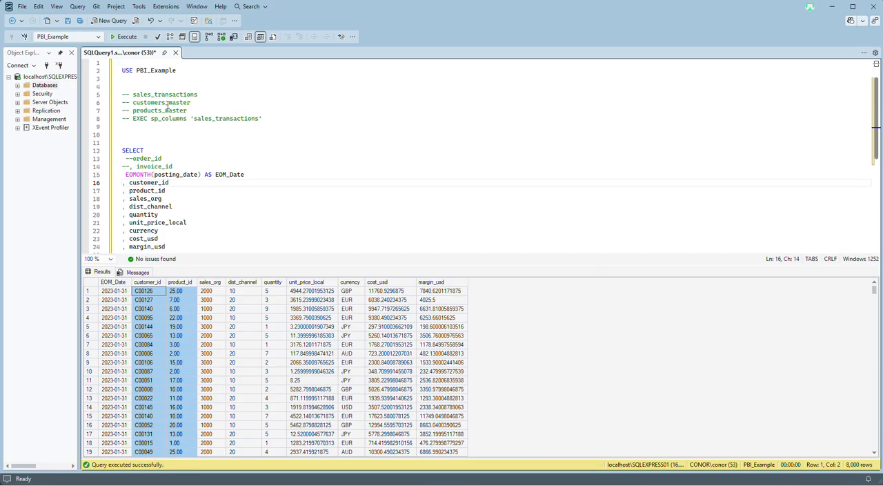
pyautogui.moveTo(192, 110); pyautogui.dragTo(153, 110)
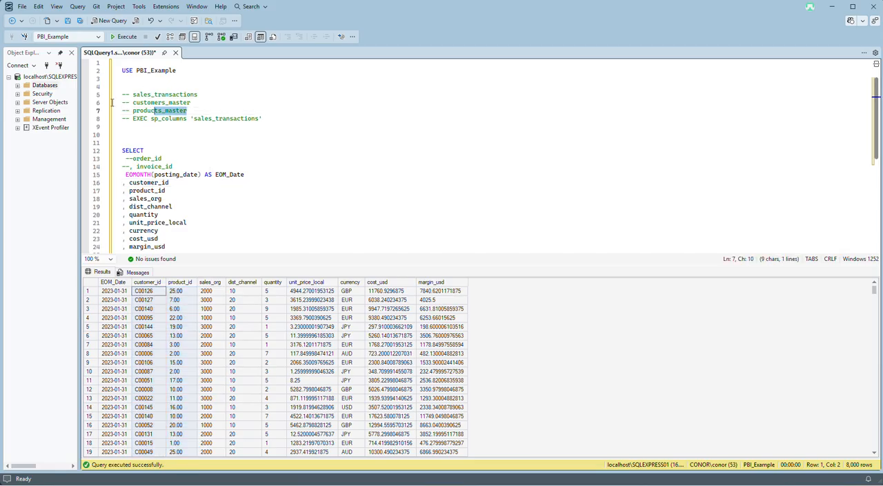
# Review the result columns sales_org through margin_usd to decide which fields the query needs.
pyautogui.click(165, 103)
pyautogui.scroll(-3, 187, 123)
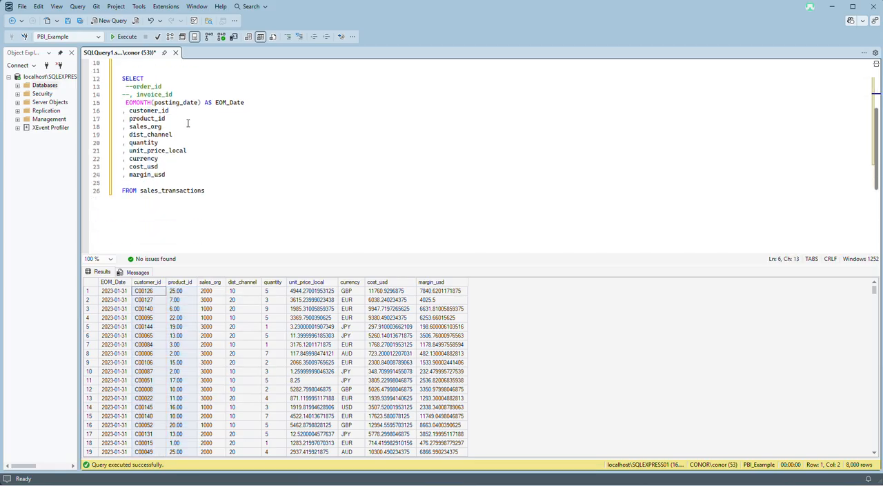
pyautogui.click(204, 181)
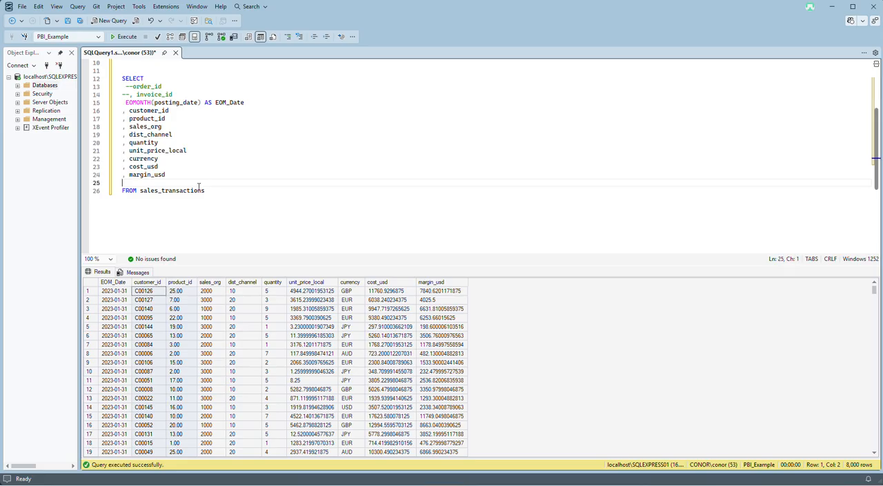
pyautogui.click(209, 282)
pyautogui.click(255, 289)
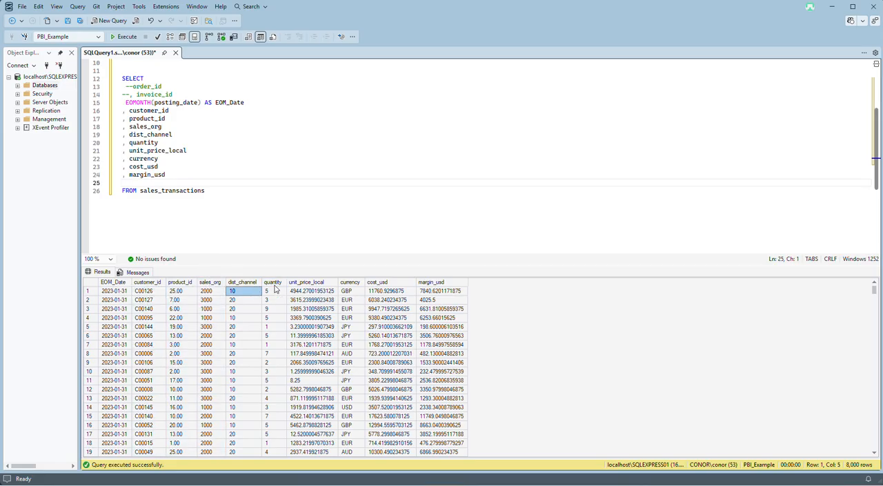
pyautogui.click(273, 282)
pyautogui.click(307, 282)
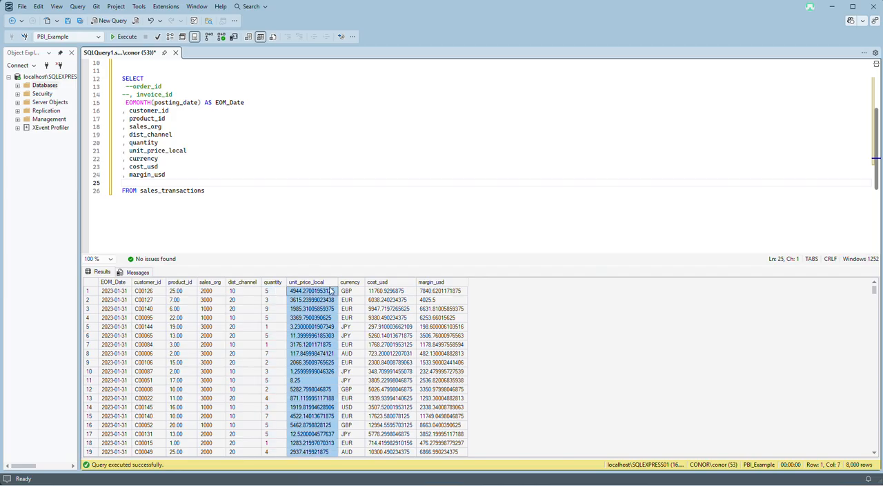
pyautogui.click(349, 282)
pyautogui.click(378, 282)
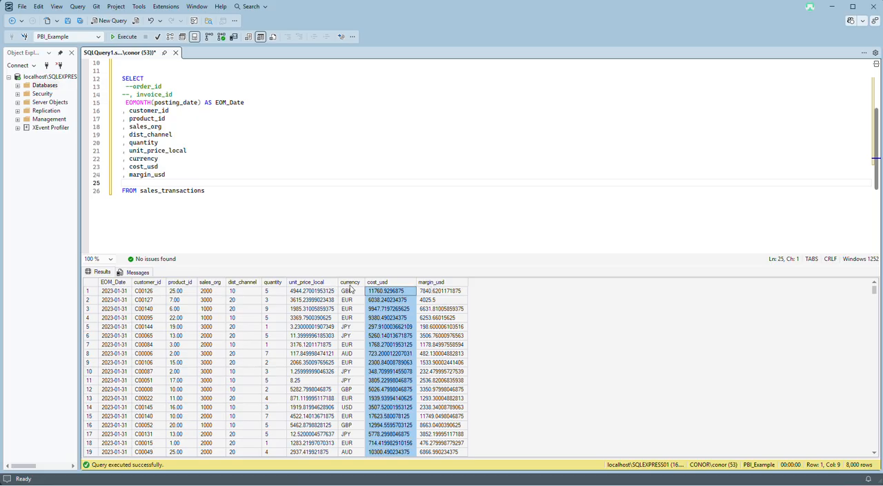
pyautogui.click(431, 282)
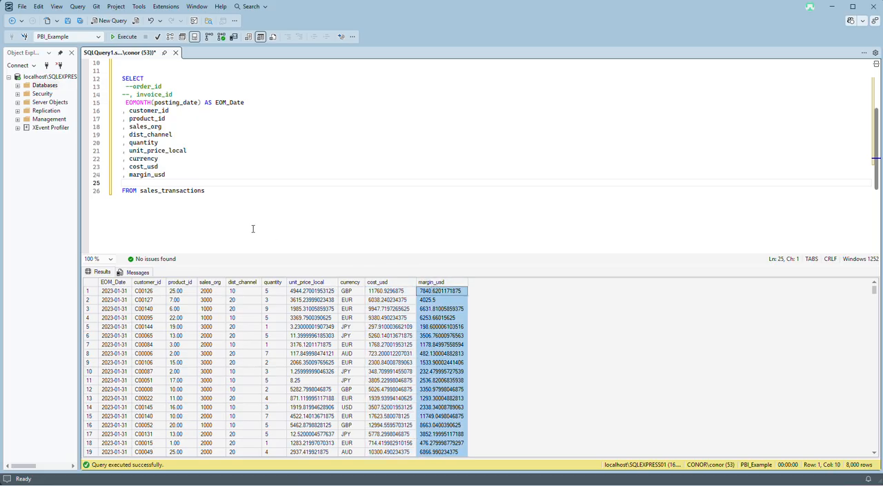
# Comment out the margin_usd line in the SELECT list and run the full query.
pyautogui.click(124, 174)
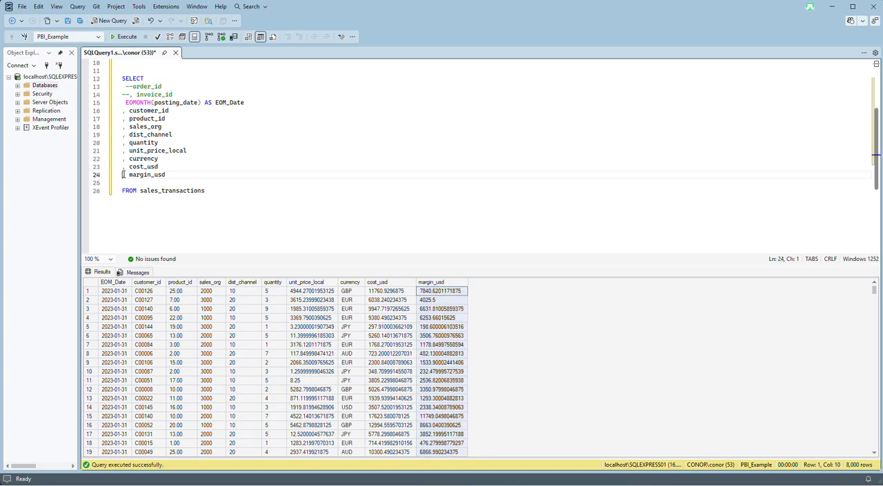
pyautogui.write('--')
pyautogui.moveTo(217, 191); pyautogui.dragTo(104, 79)
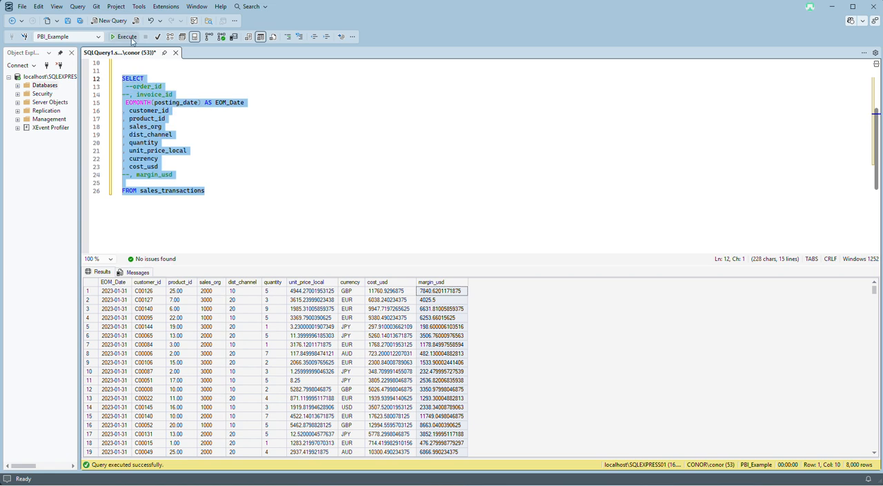
pyautogui.click(131, 40)
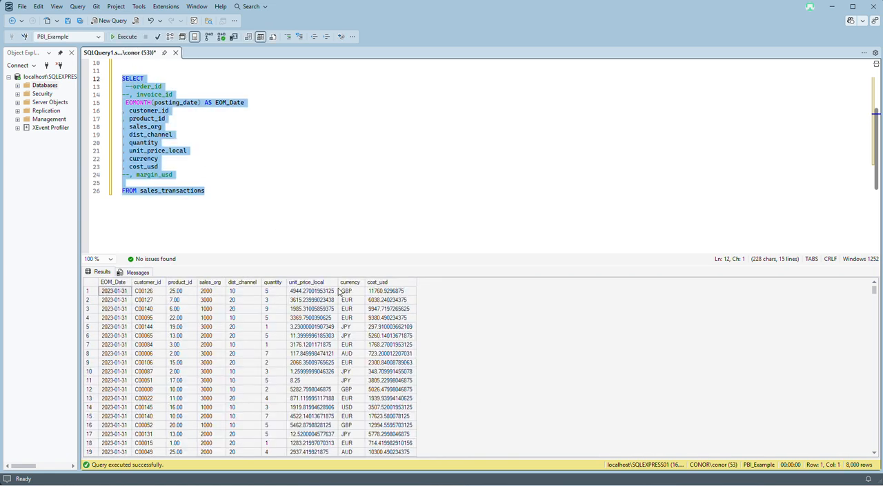
# Move the currency column directly below dist_channel in the SELECT list and rerun the query.
pyautogui.click(162, 174)
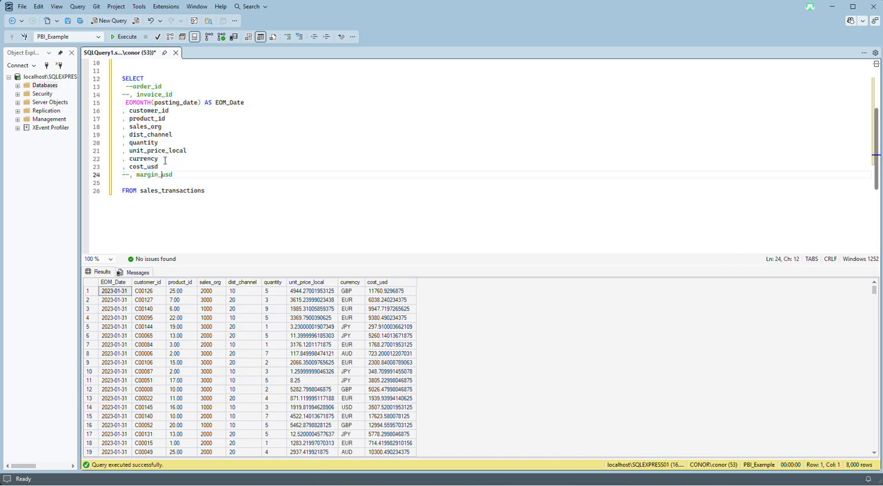
pyautogui.moveTo(164, 160); pyautogui.dragTo(121, 160)
pyautogui.press('Delete')
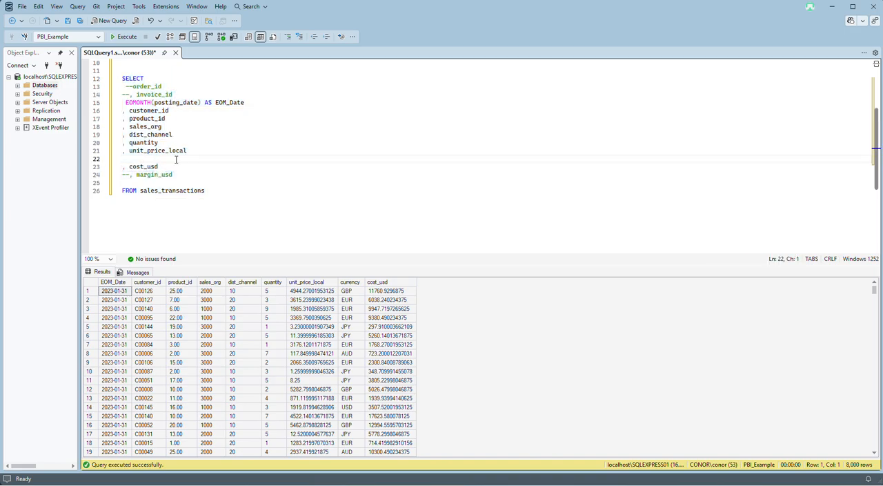
pyautogui.press('BackSpace')
pyautogui.click(195, 135)
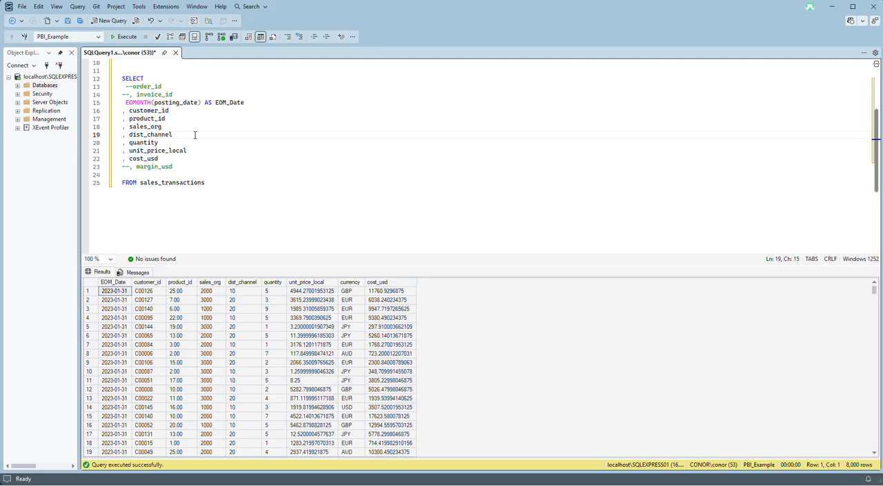
pyautogui.press('Return')
pyautogui.write(', currency')
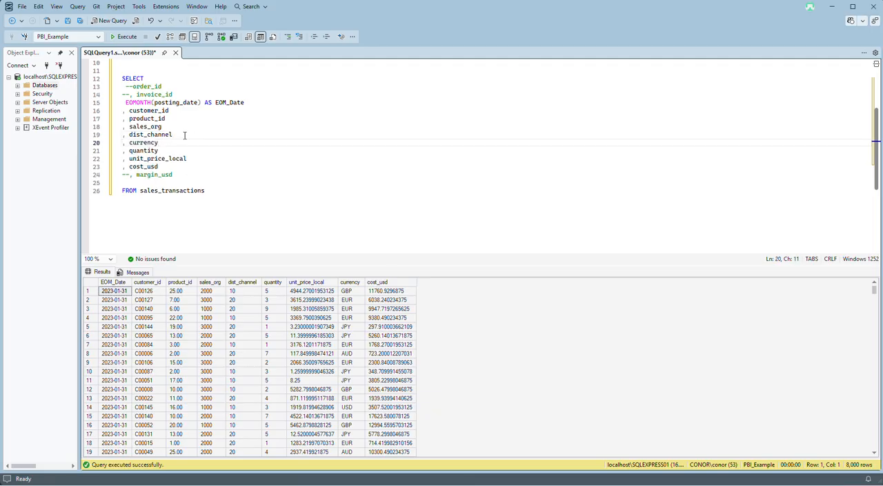
pyautogui.press('F5')
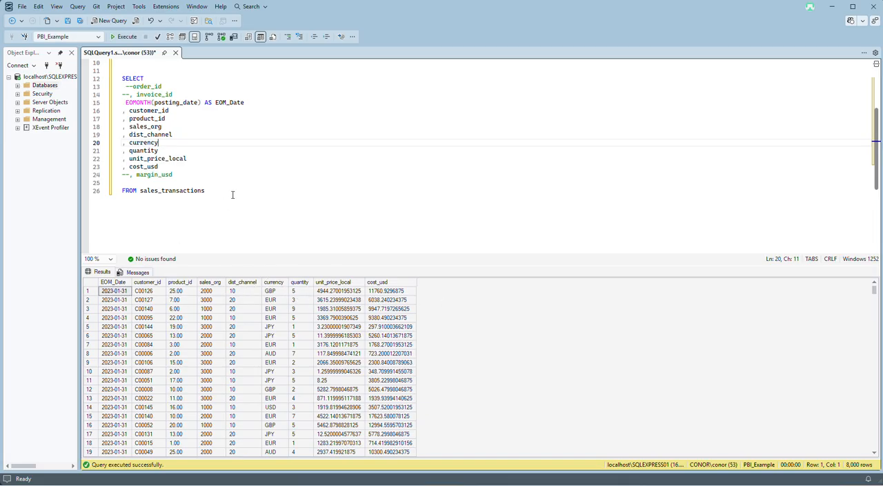
# Remove the blank line between the commented-out margin_usd and the FROM clause.
pyautogui.click(205, 184)
pyautogui.press('BackSpace')
pyautogui.click(223, 188)
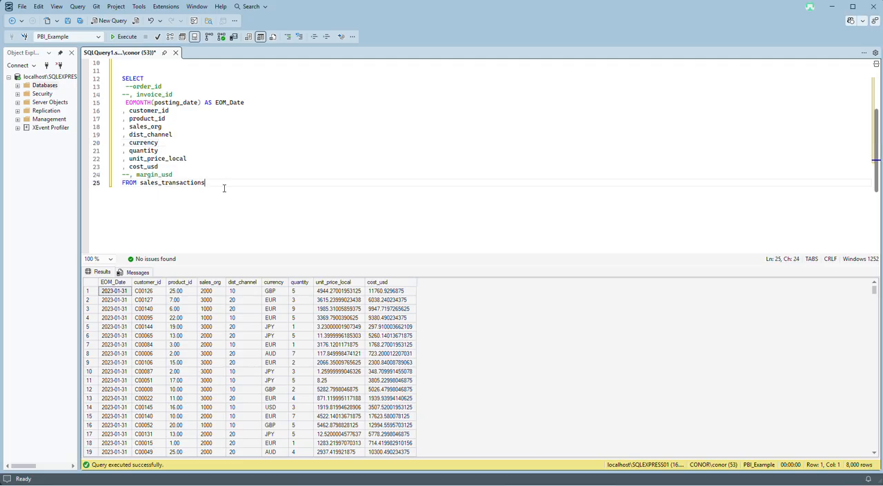
# Add a WHERE clause below FROM using <> on customer_id to exclude the customer ID in the first result row.
pyautogui.press('Return')
pyautogui.write('HERE')
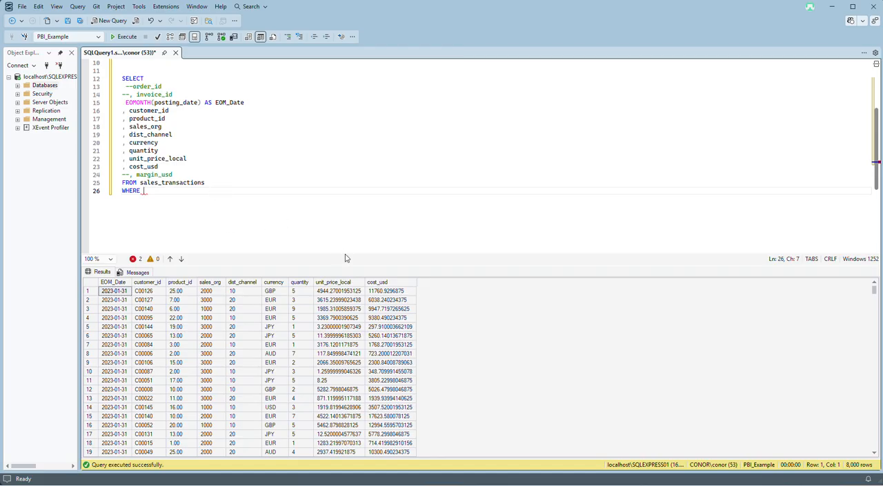
pyautogui.click(152, 293)
pyautogui.rightClick(152, 294)
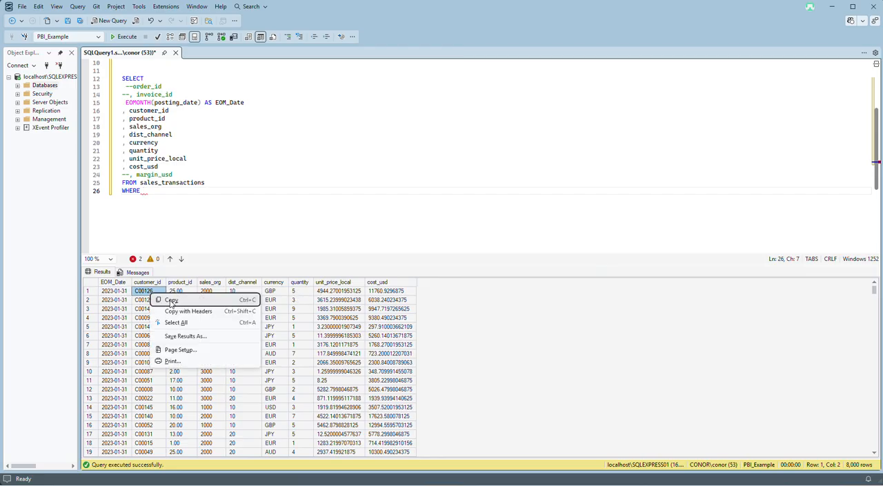
pyautogui.click(200, 193)
pyautogui.write('customer_id')
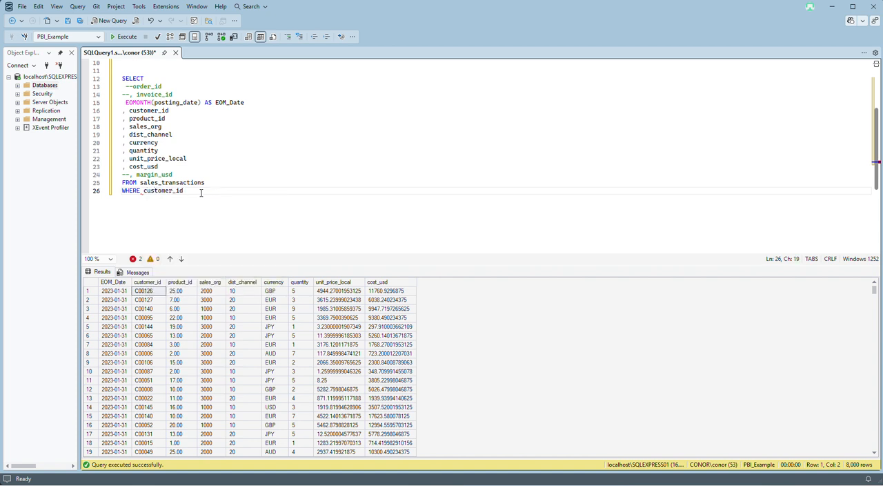
pyautogui.write(" <> 'C00126'")
pyautogui.press('Return')
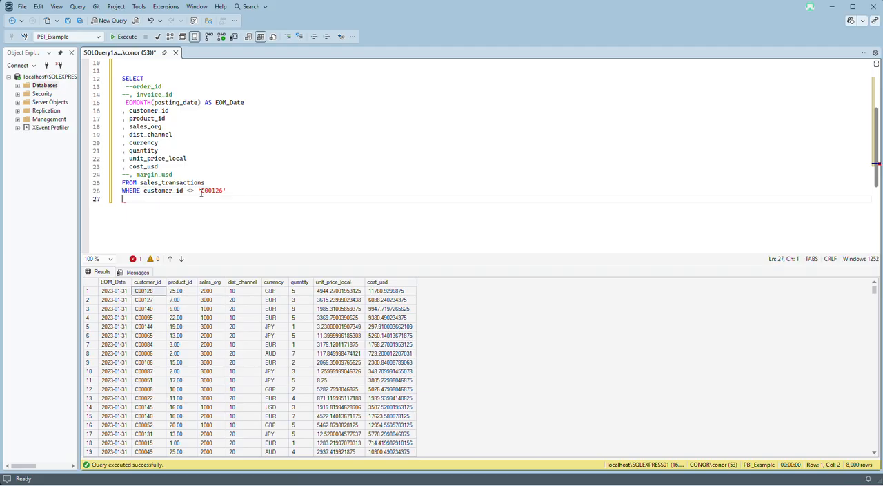
# Add an indented AND condition on posting_date using >= followed by an empty pair of single quotes.
pyautogui.press('Tab')
pyautogui.write('AND')
pyautogui.doubleClick(186, 104)
pyautogui.hotkey('ctrl', 'c')
pyautogui.click(169, 198)
pyautogui.hotkey('ctrl', 'v')
pyautogui.write(">= ''")
# Fill in '2023-03-15' as the posting_date cutoff, based on a date copied from the results, and run the filtered query.
pyautogui.click(124, 292)
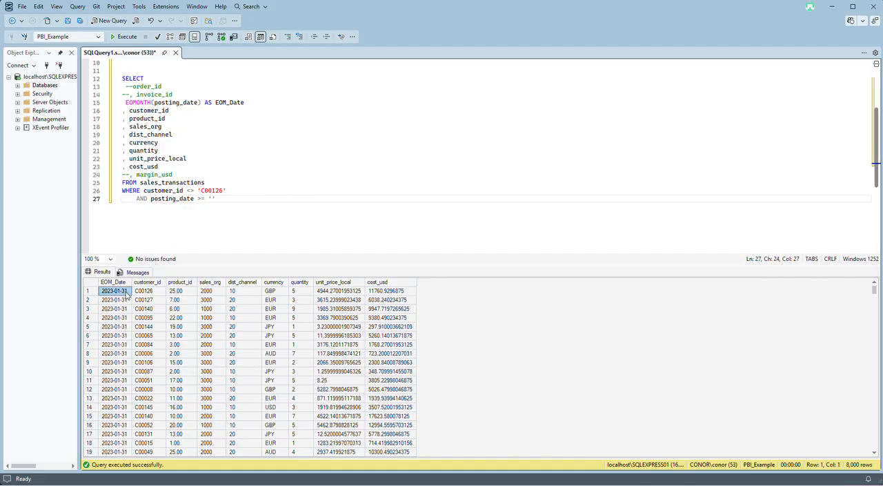
pyautogui.rightClick(127, 295)
pyautogui.click(146, 299)
pyautogui.click(212, 199)
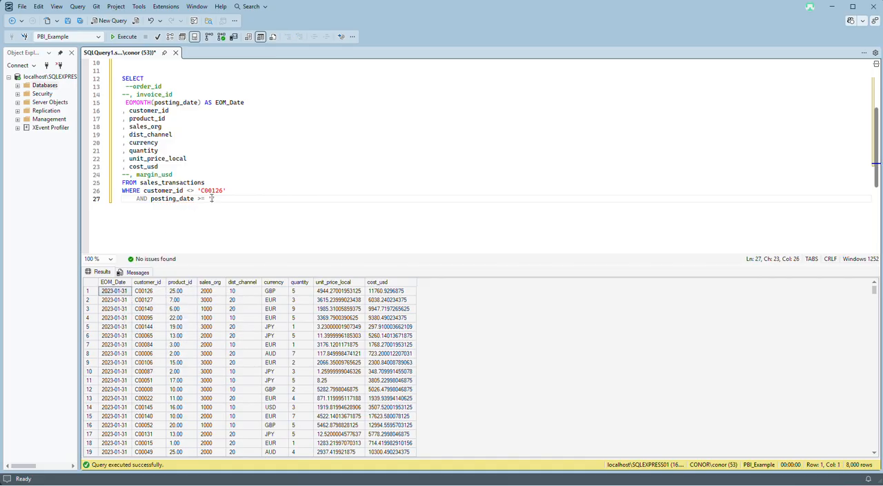
pyautogui.hotkey('ctrl', 'v')
pyautogui.press('BackSpace')
pyautogui.write('3')
pyautogui.click(250, 198)
pyautogui.press('BackSpace')
pyautogui.press('BackSpace')
pyautogui.write("'")
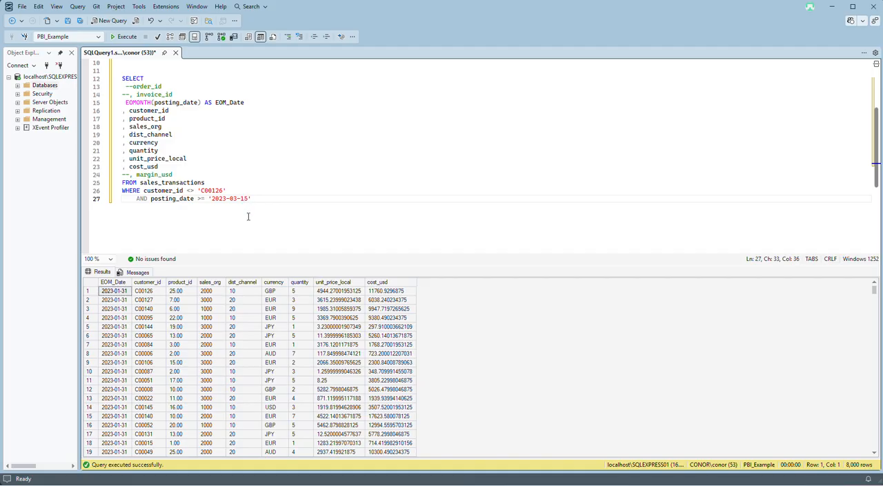
pyautogui.click(122, 38)
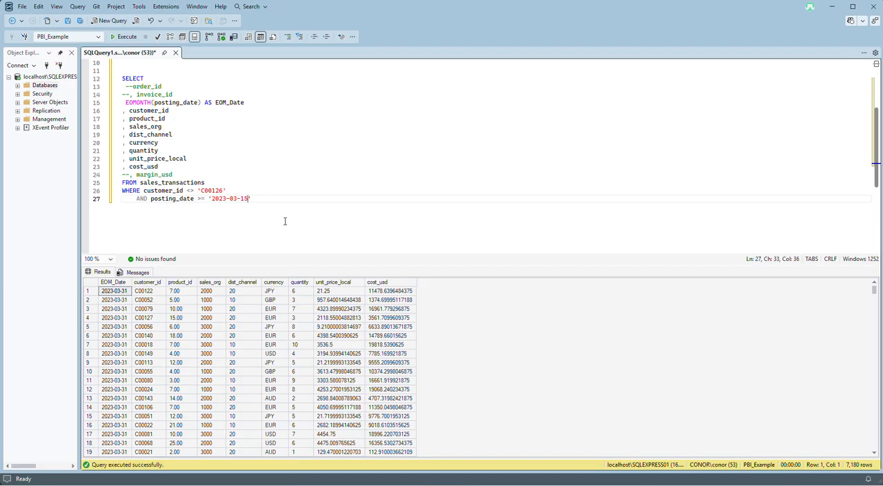
pyautogui.write("'")
pyautogui.click(227, 174)
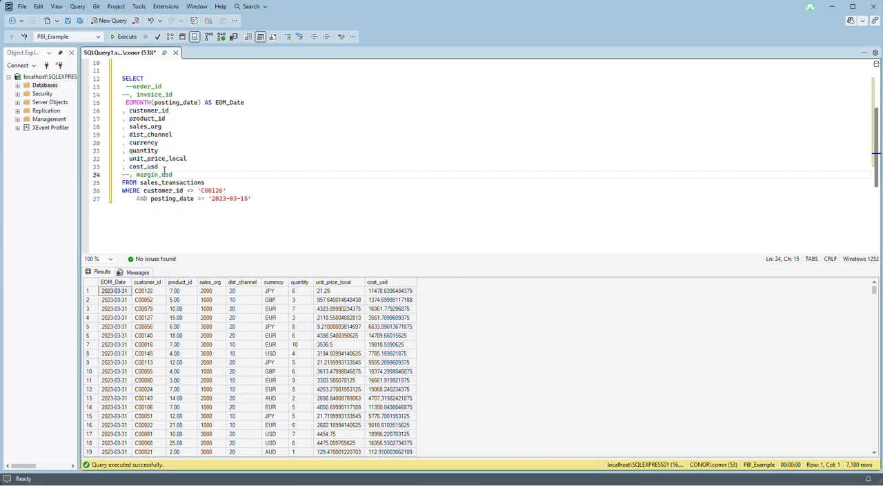
# Add a GROUP BY line below the posting_date condition, with a new line under it for the columns.
pyautogui.click(274, 198)
pyautogui.press('Return')
pyautogui.write('grou')
pyautogui.press('BackSpace')
pyautogui.press('BackSpace')
pyautogui.press('BackSpace')
pyautogui.press('BackSpace')
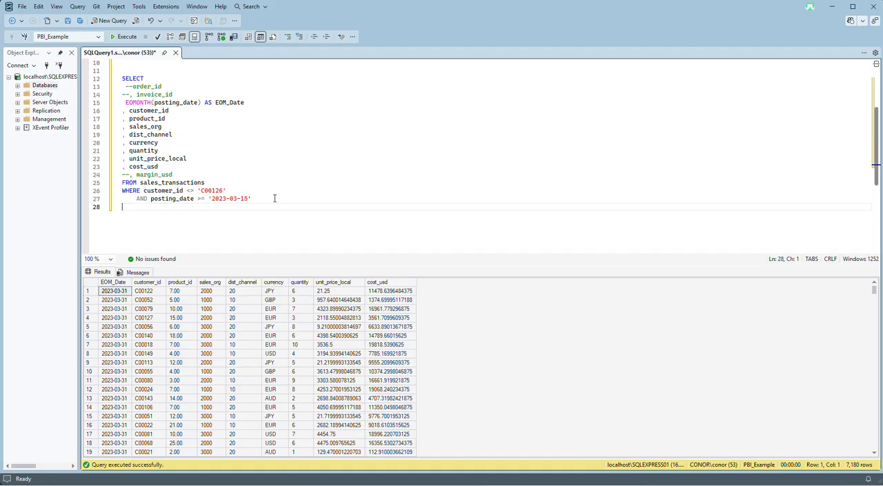
pyautogui.write('GROUP BY')
pyautogui.press('Return')
# Copy the SELECT columns from EOMONTH(posting_date) AS EOM_Date through cost_usd into the GROUP BY clause.
pyautogui.moveTo(185, 166)
pyautogui.mouseDown()
pyautogui.moveTo(147, 166)
pyautogui.moveTo(92, 106)
pyautogui.mouseUp()
pyautogui.click(167, 220)
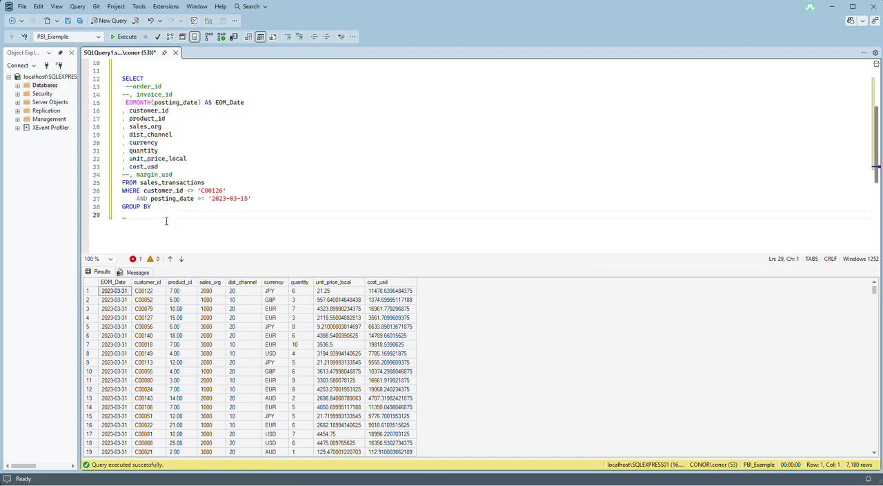
pyautogui.hotkey('ctrl', 'v')
pyautogui.scroll(-3, 180, 198)
pyautogui.scroll(3, 180, 198)
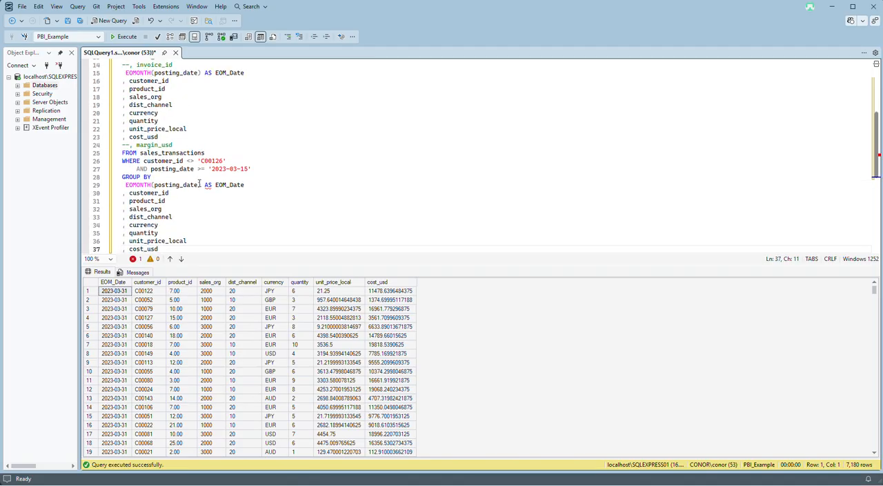
# Remove AS EOM_Date, quantity, unit_price_local and cost_usd from the GROUP BY list, then run the query.
pyautogui.moveTo(200, 185); pyautogui.dragTo(246, 185)
pyautogui.press('Delete')
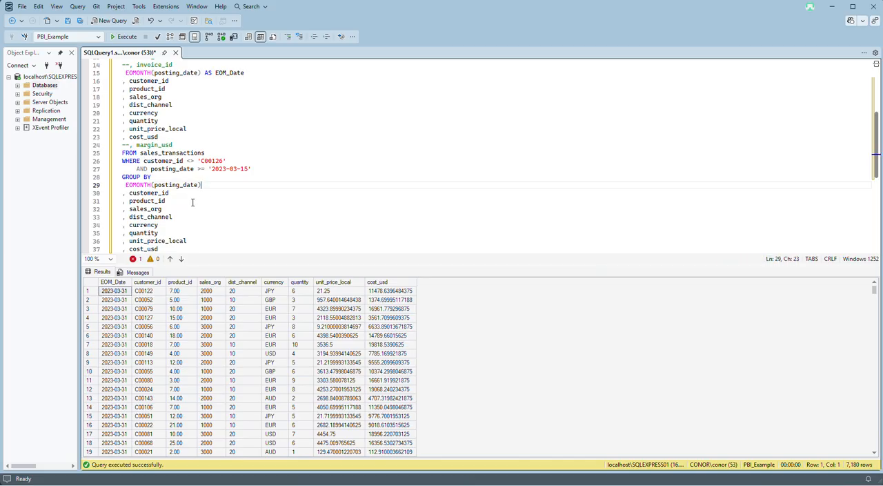
pyautogui.scroll(-2, 193, 202)
pyautogui.moveTo(160, 201); pyautogui.dragTo(107, 192)
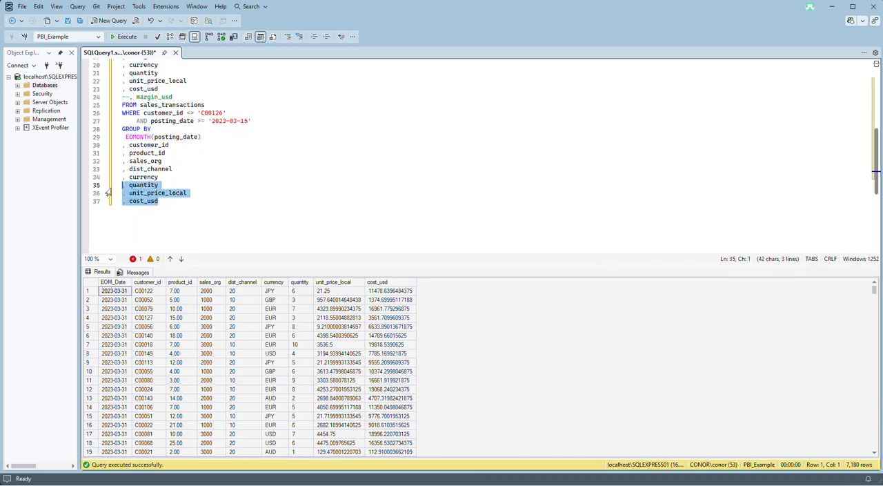
pyautogui.press('Delete')
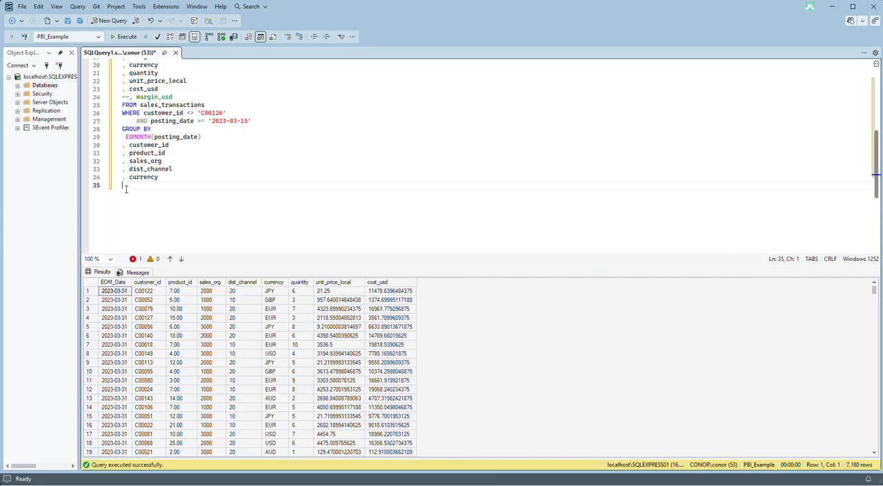
pyautogui.press('BackSpace')
pyautogui.scroll(2, 153, 196)
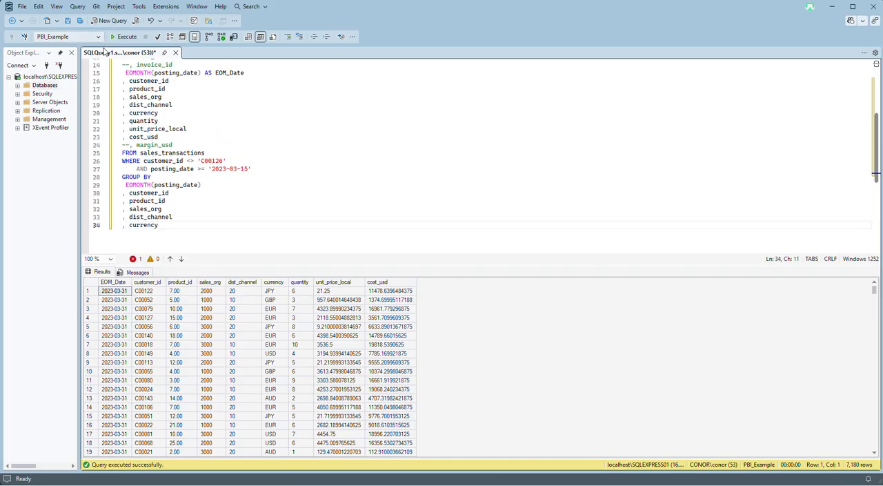
pyautogui.click(119, 37)
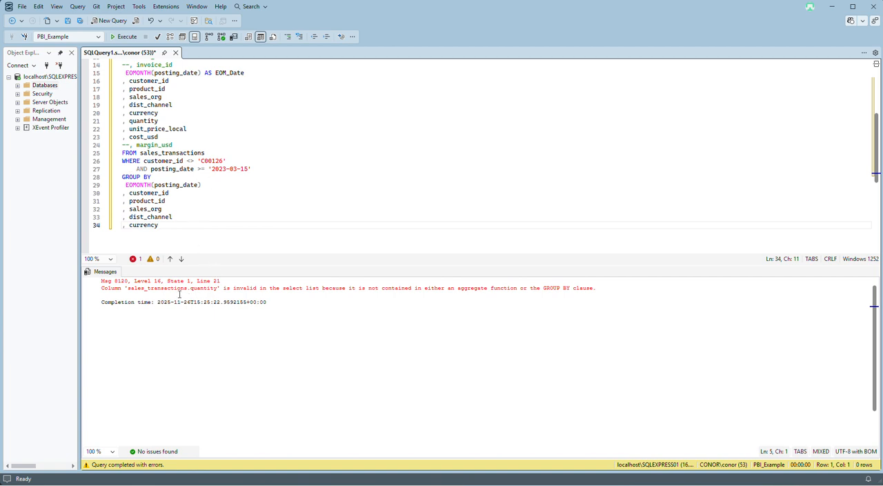
# Wrap quantity in the SELECT list in SUM and add AS after it for an alias.
pyautogui.click(129, 122)
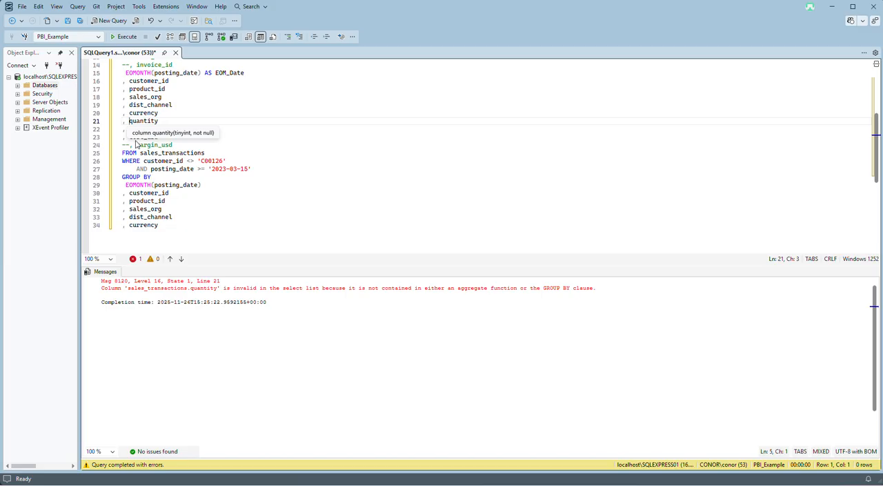
pyautogui.write('SUM(')
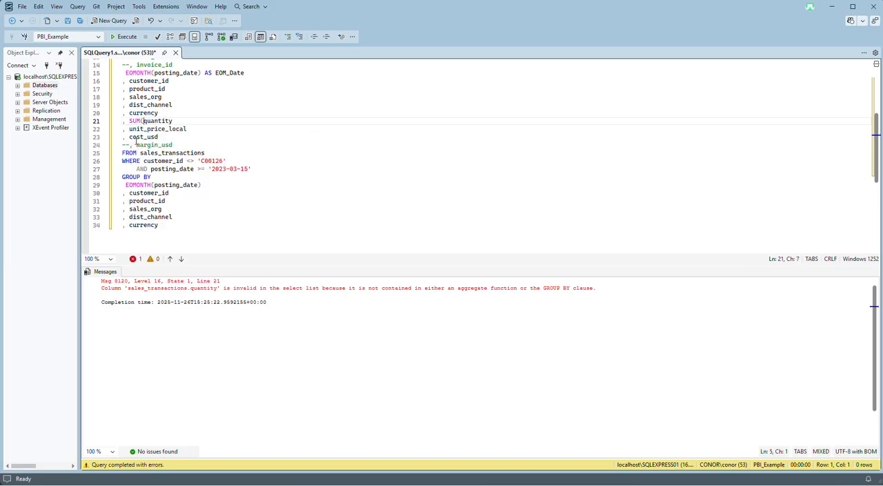
pyautogui.press('End')
pyautogui.write(') AS')
# Wrap unit_price_local and cost_usd in the SELECT list in SUM and add AS after each for an alias.
pyautogui.click(130, 128)
pyautogui.write('SUM')
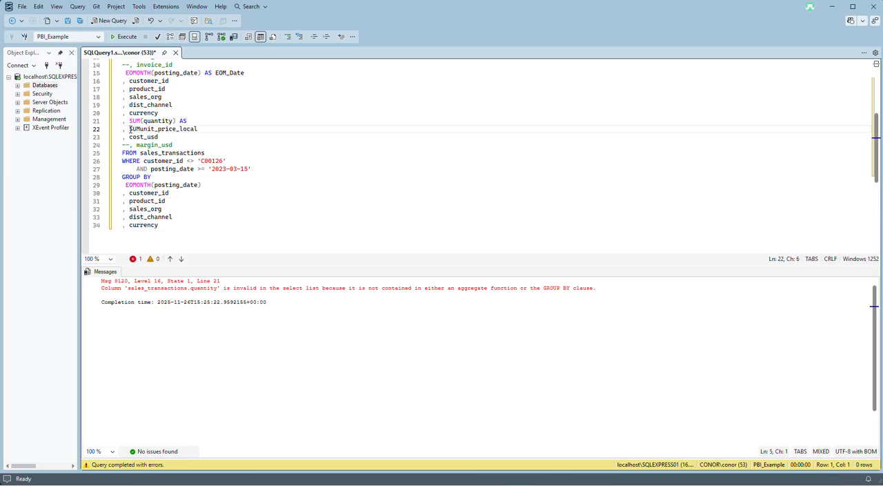
pyautogui.write('(')
pyautogui.press('End')
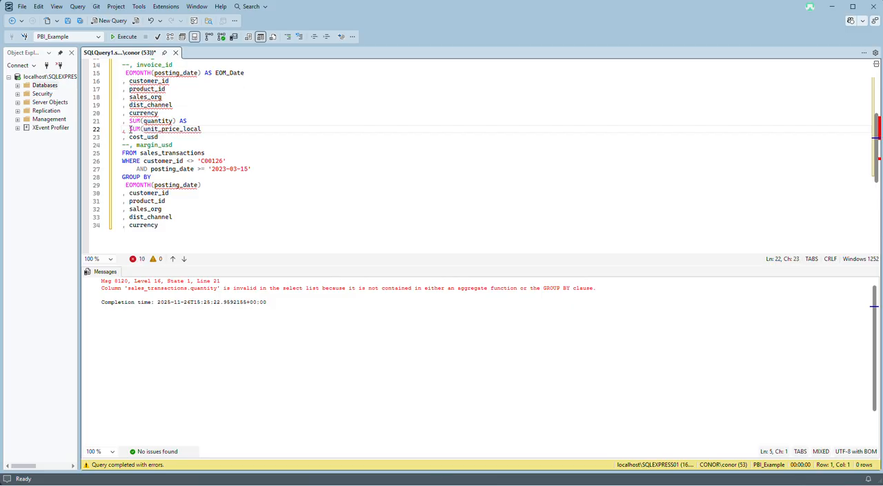
pyautogui.write(') AS')
pyautogui.click(129, 137)
pyautogui.write('SUM')
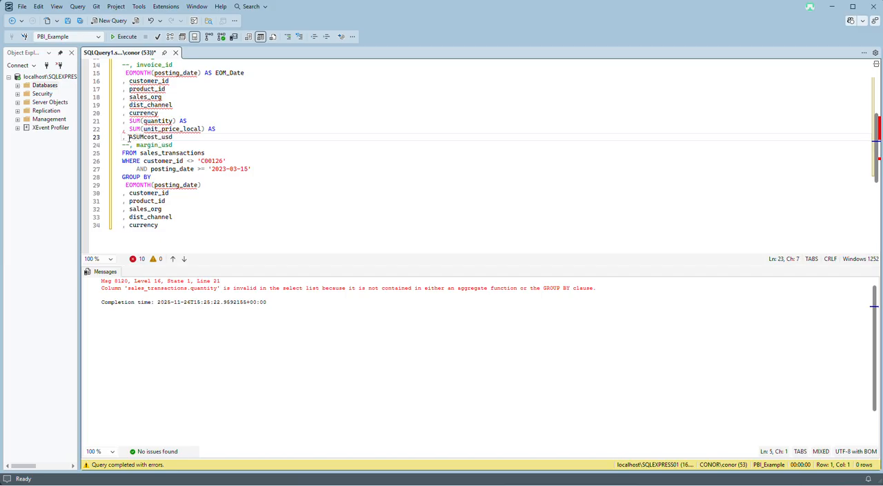
pyautogui.write('(')
pyautogui.press('End')
pyautogui.write('AS')
# Alias the three summed measures with their own column names: quantity, unit_price_local and cost_usd.
pyautogui.doubleClick(161, 123)
pyautogui.hotkey('ctrl', 'c')
pyautogui.press('End')
pyautogui.hotkey('ctrl', 'v')
pyautogui.doubleClick(162, 128)
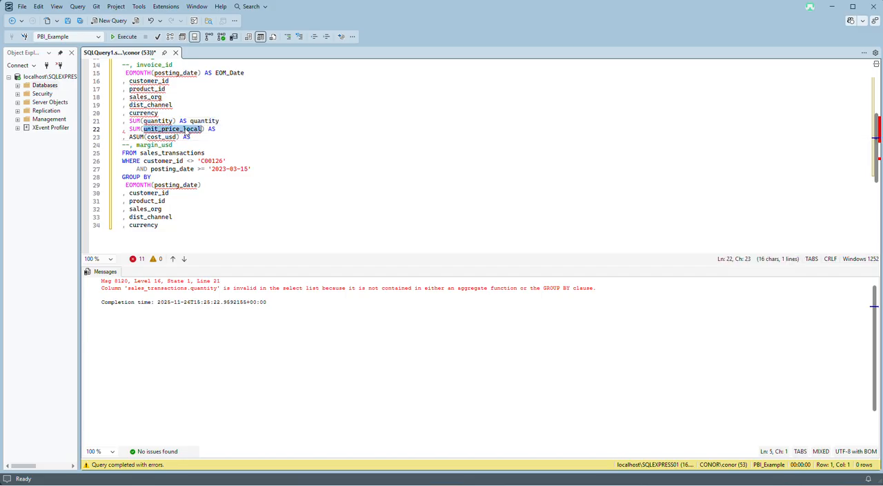
pyautogui.click(233, 128)
pyautogui.hotkey('ctrl', 'v')
pyautogui.doubleClick(162, 136)
pyautogui.hotkey('ctrl', 'c')
pyautogui.press('End')
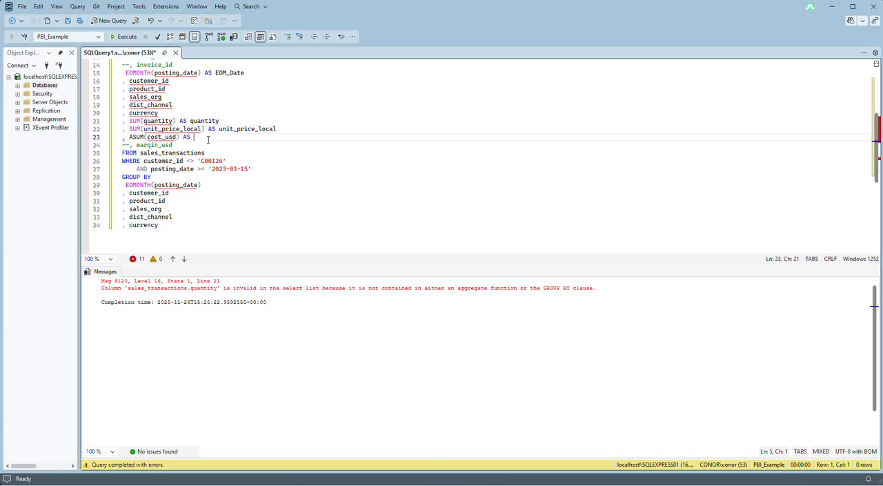
pyautogui.hotkey('ctrl', 'v')
# Correct ASUM to SUM on the cost_usd line and run the query.
pyautogui.scroll(1, 186, 157)
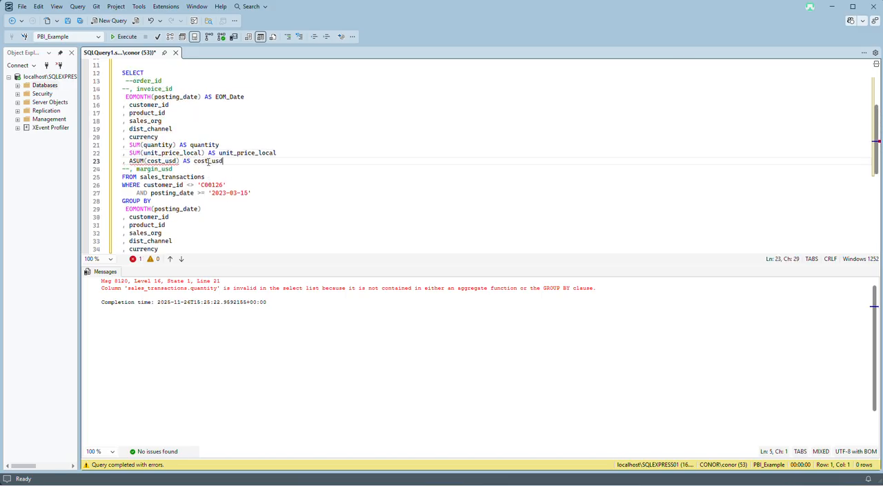
pyautogui.click(133, 160)
pyautogui.press('BackSpace')
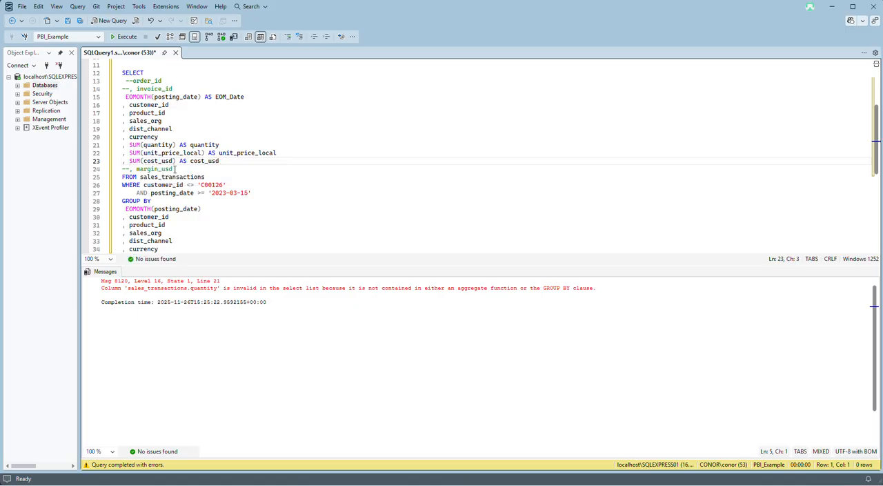
pyautogui.scroll(-2, 173, 169)
pyautogui.press('F5')
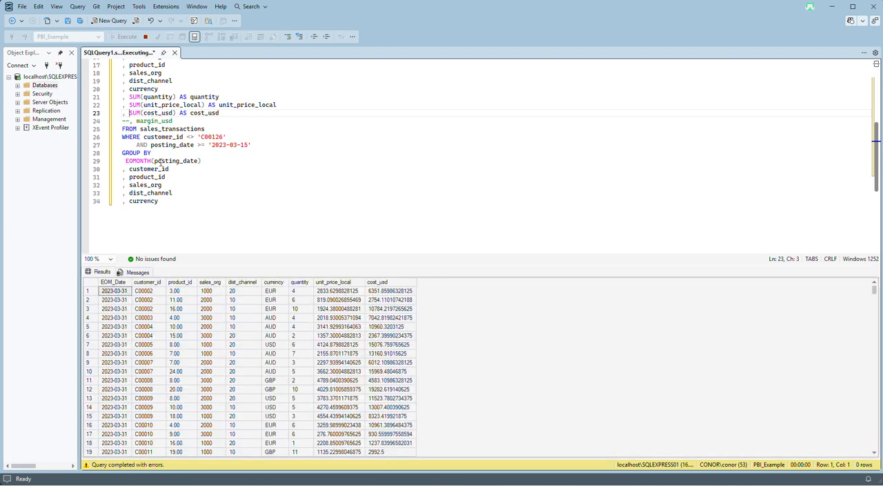
pyautogui.scroll(1, 191, 215)
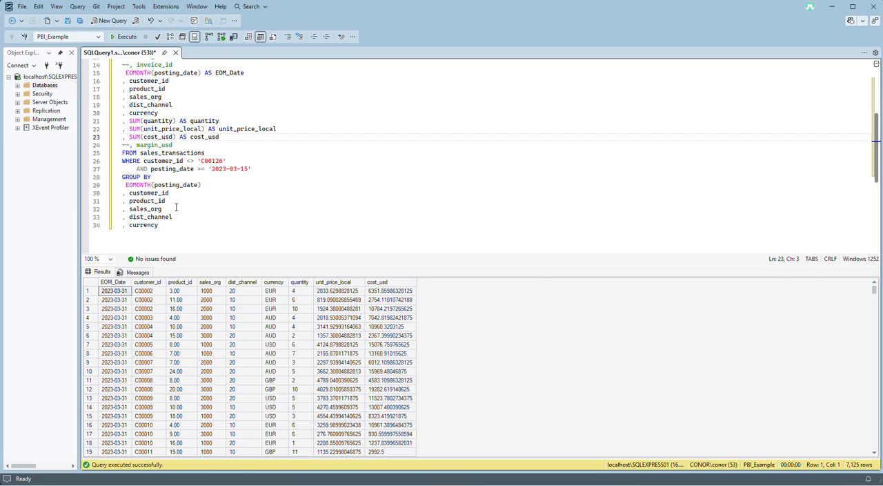
pyautogui.scroll(2, 198, 221)
pyautogui.scroll(-4, 195, 222)
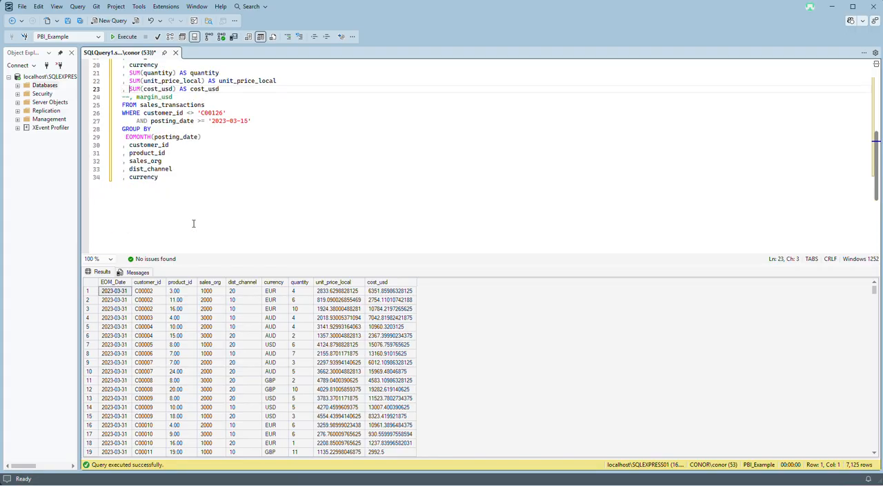
pyautogui.click(194, 180)
# Add the condition AND sales_org <> 1000 below the posting_date condition in the WHERE clause, then run the query.
pyautogui.scroll(4, 217, 204)
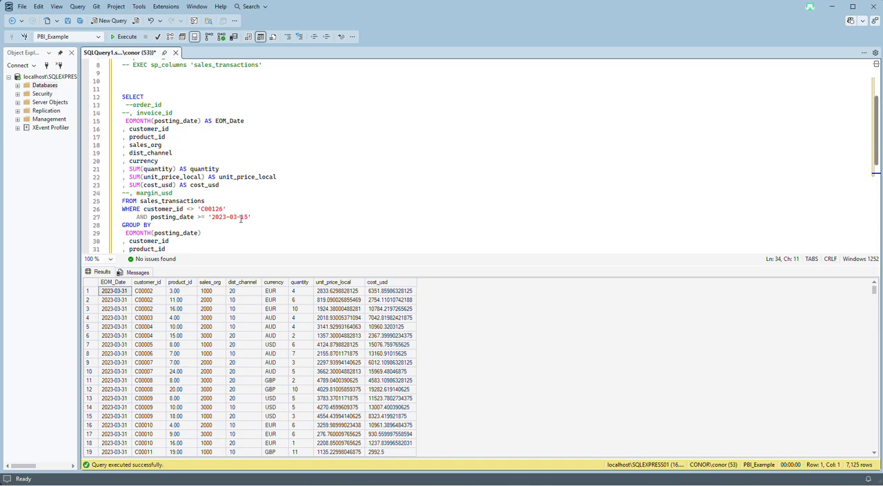
pyautogui.click(263, 216)
pyautogui.press('Return')
pyautogui.write('AND')
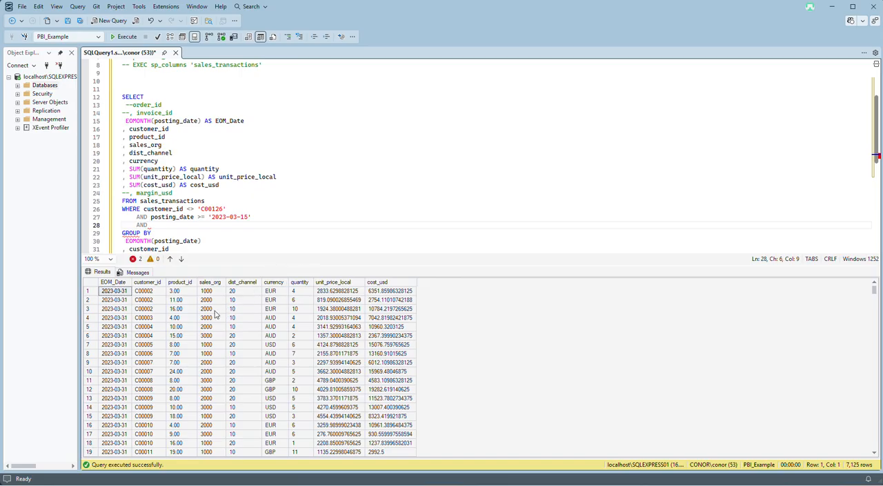
pyautogui.write('sale')
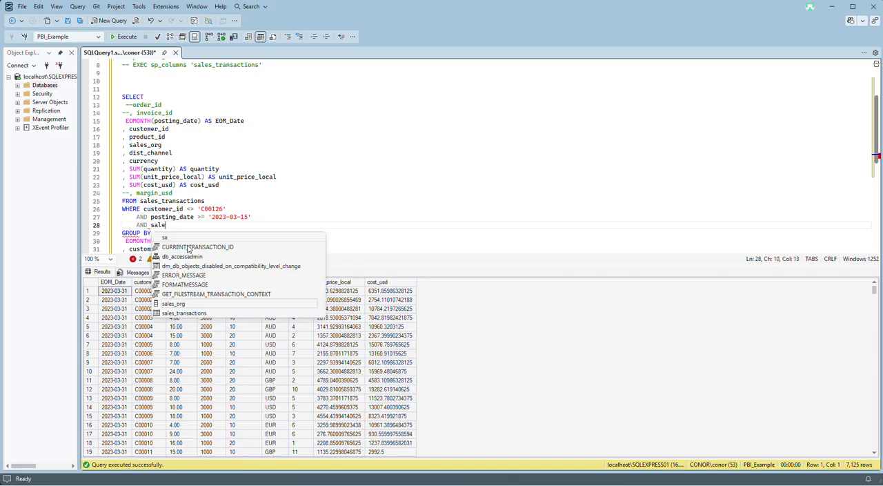
pyautogui.write('s_org =')
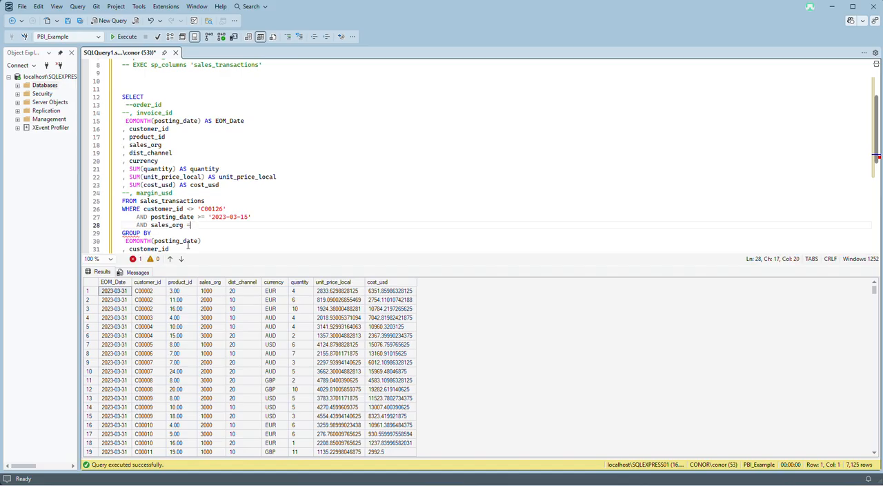
pyautogui.press('BackSpace')
pyautogui.write('<> 1000')
pyautogui.scroll(-2, 215, 193)
pyautogui.click(124, 36)
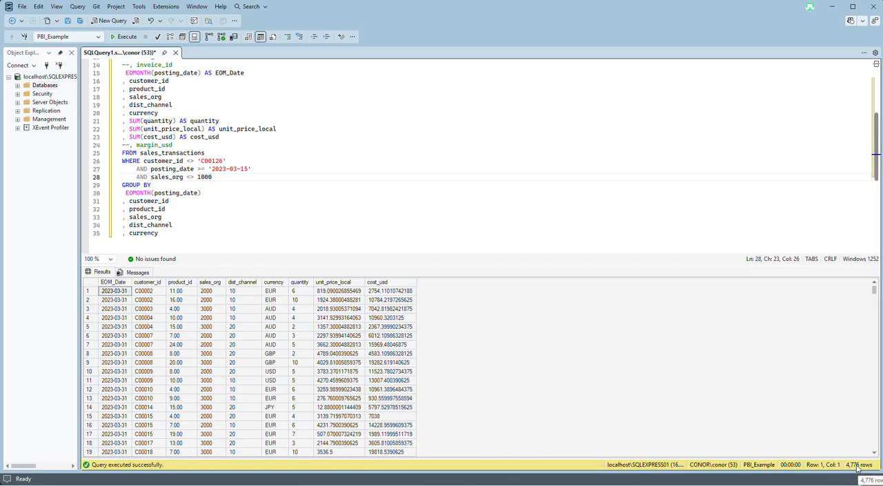
pyautogui.scroll(1, 334, 202)
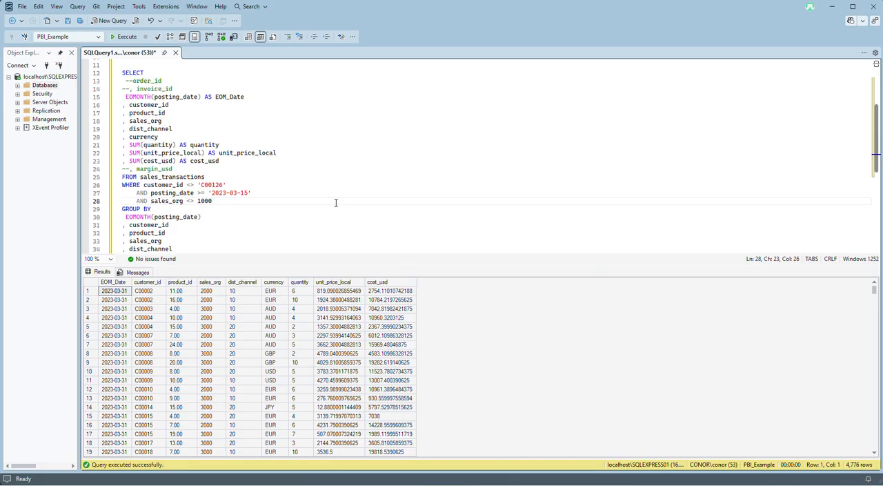
pyautogui.scroll(-2, 310, 192)
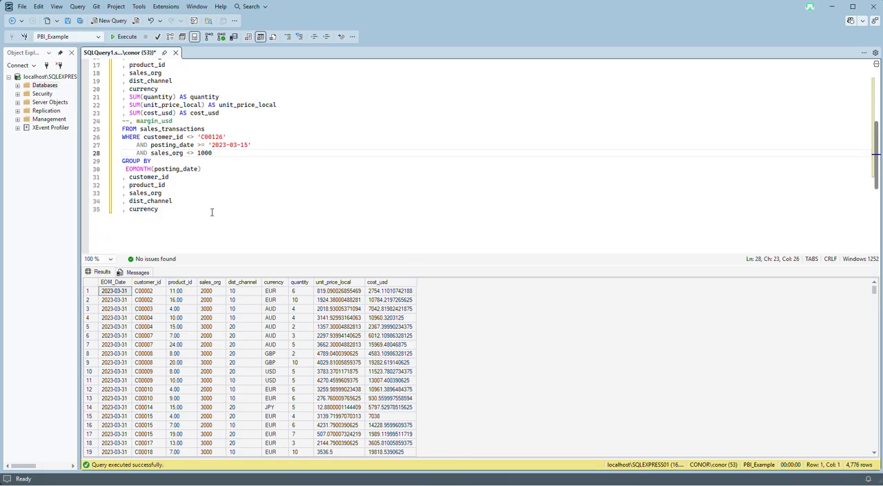
pyautogui.click(177, 209)
pyautogui.moveTo(177, 209); pyautogui.dragTo(108, 193)
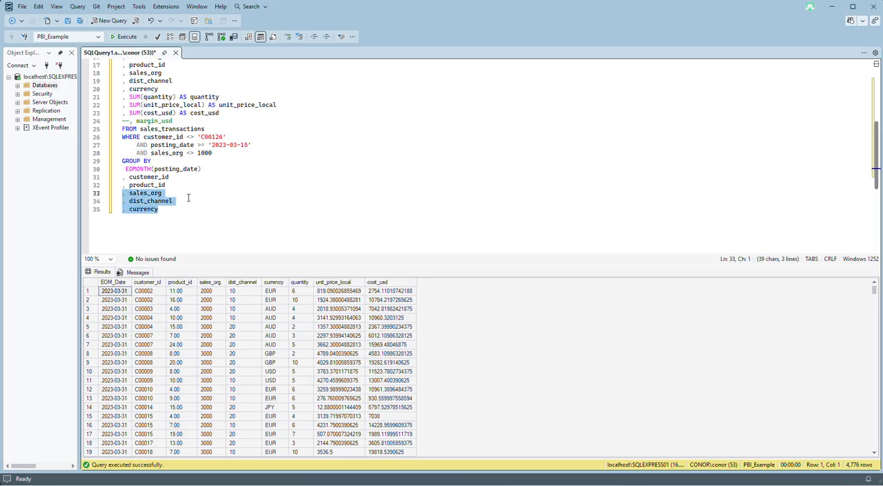
pyautogui.scroll(1, 191, 177)
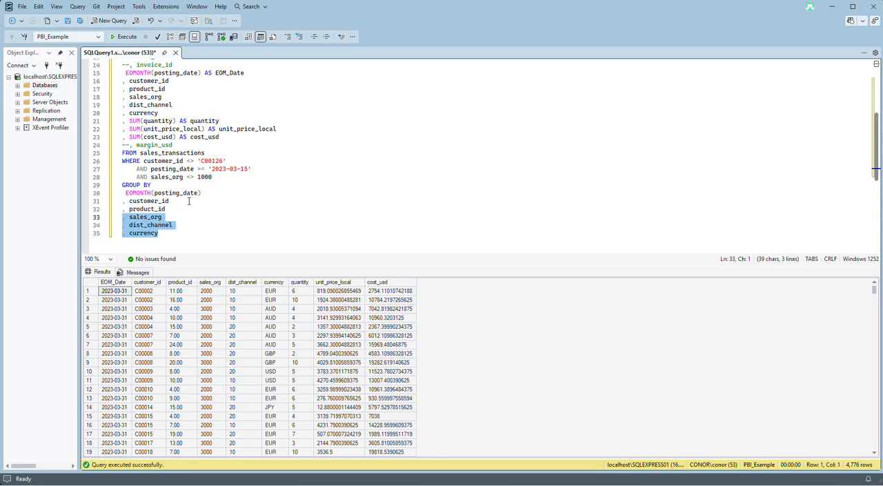
pyautogui.click(226, 235)
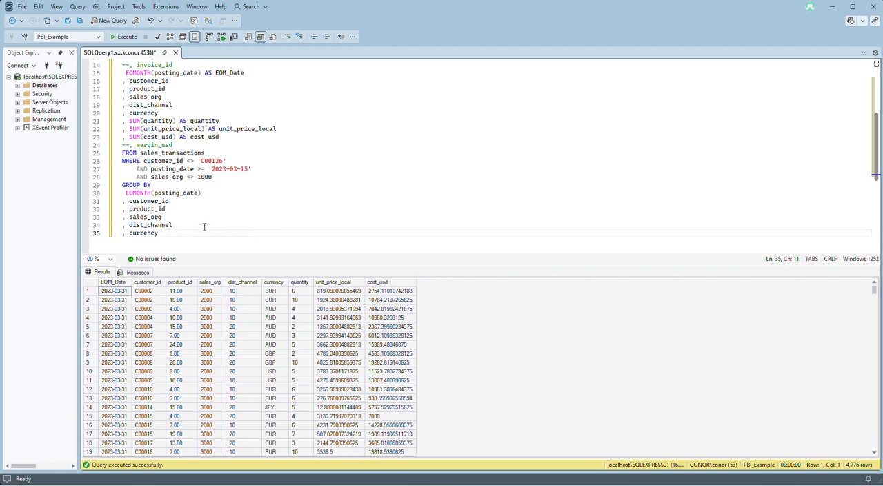
# Copy the whole query from SELECT through the last GROUP BY column, currency.
pyautogui.scroll(3, 186, 233)
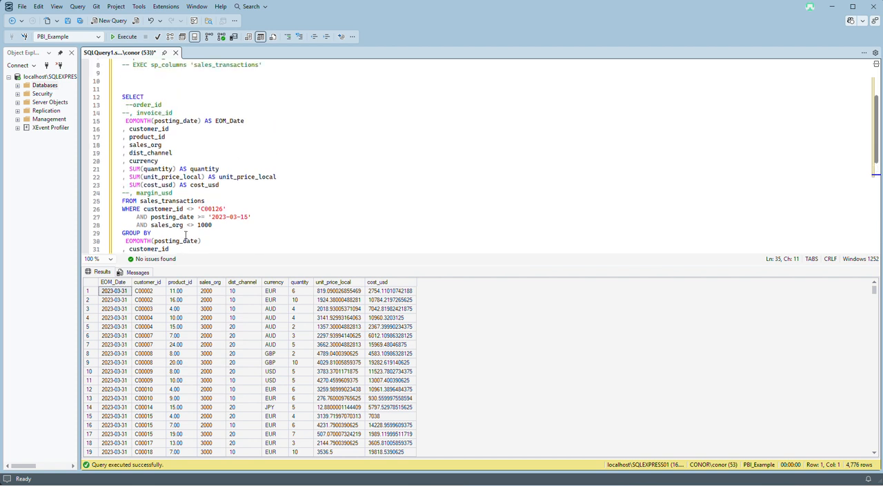
pyautogui.scroll(-4, 179, 221)
pyautogui.moveTo(177, 211); pyautogui.dragTo(122, 211)
pyautogui.scroll(5, 122, 173)
pyautogui.keyDown('shift'); pyautogui.click(122, 144); pyautogui.keyUp('shift')
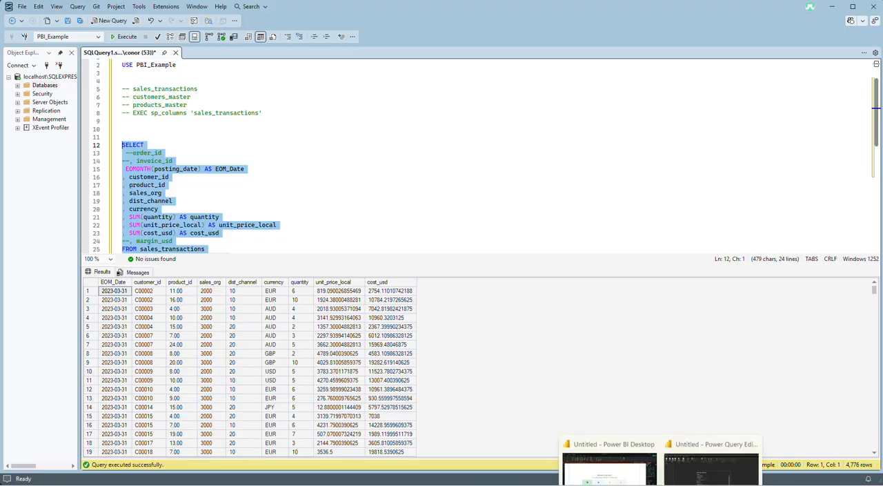
# Switch to the Power Query Editor and paste the copied query as the SQL statement of the SQL Server database connection.
pyautogui.click(717, 464)
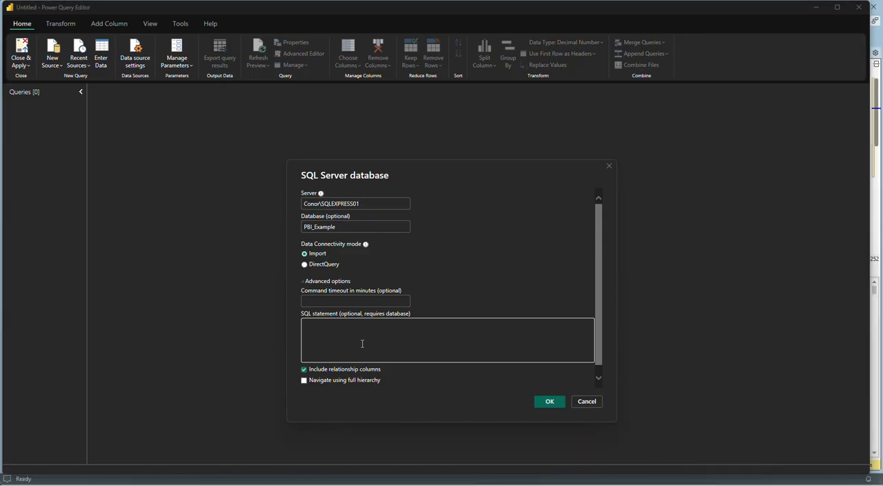
pyautogui.click(355, 304)
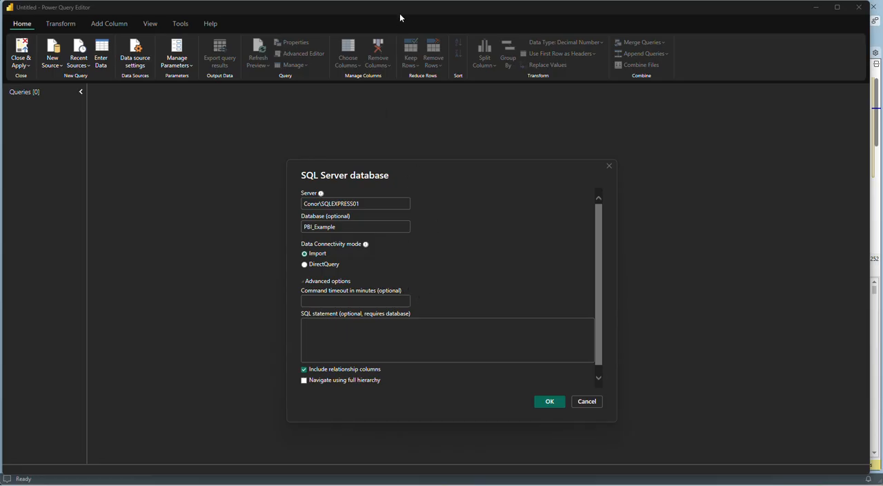
pyautogui.hotkey('ctrl', 'v')
pyautogui.click(393, 343)
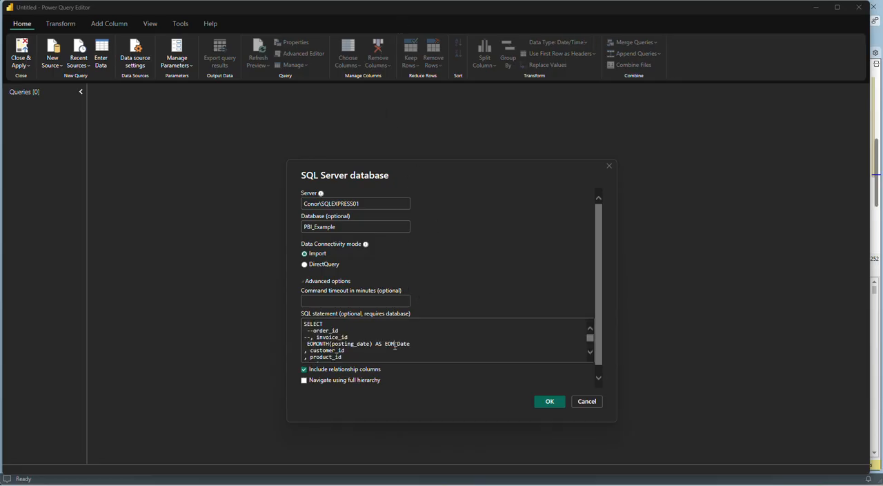
# Review the pasted SQL statement, submit the connection and load the previewed data as a new query.
pyautogui.scroll(-8, 394, 345)
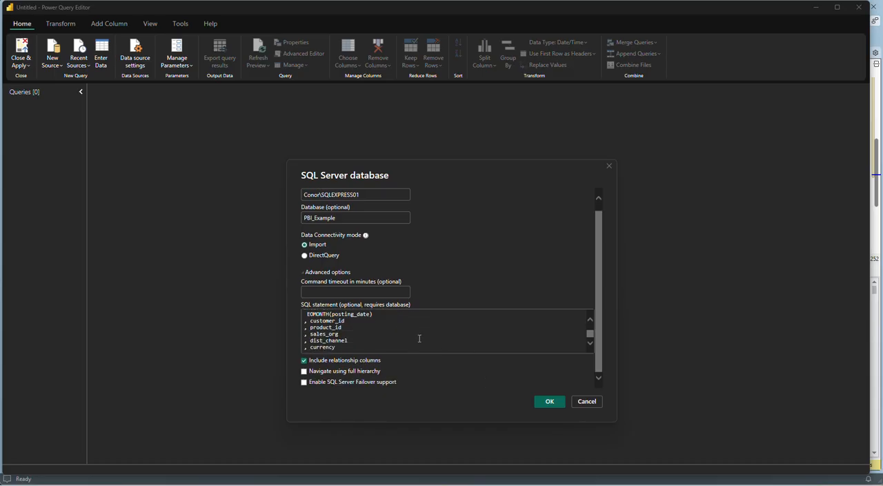
pyautogui.scroll(8, 419, 338)
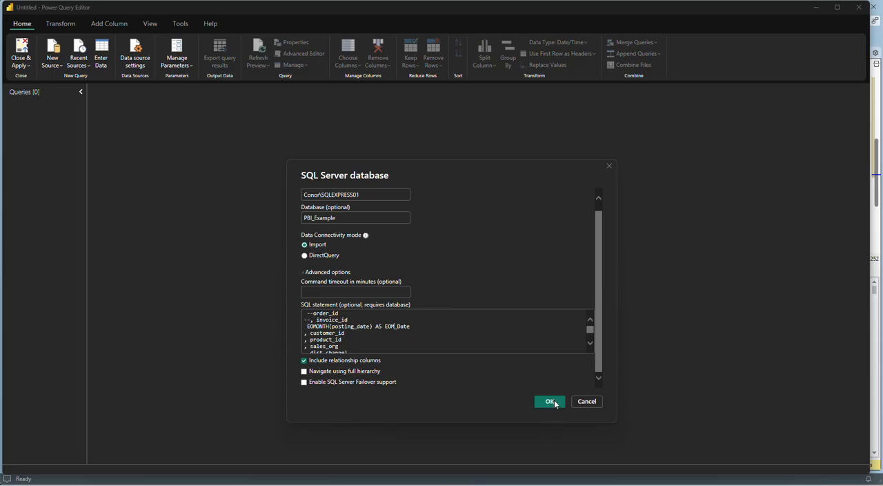
pyautogui.scroll(2, 443, 317)
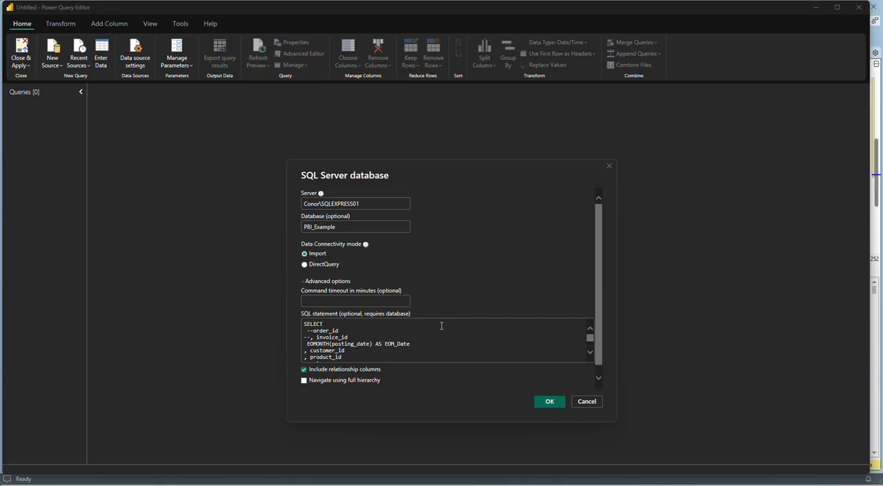
pyautogui.click(545, 400)
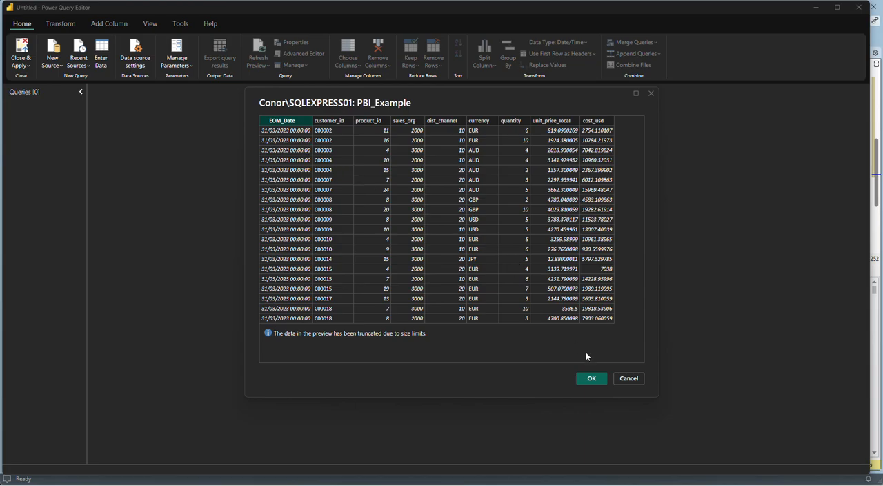
pyautogui.click(591, 378)
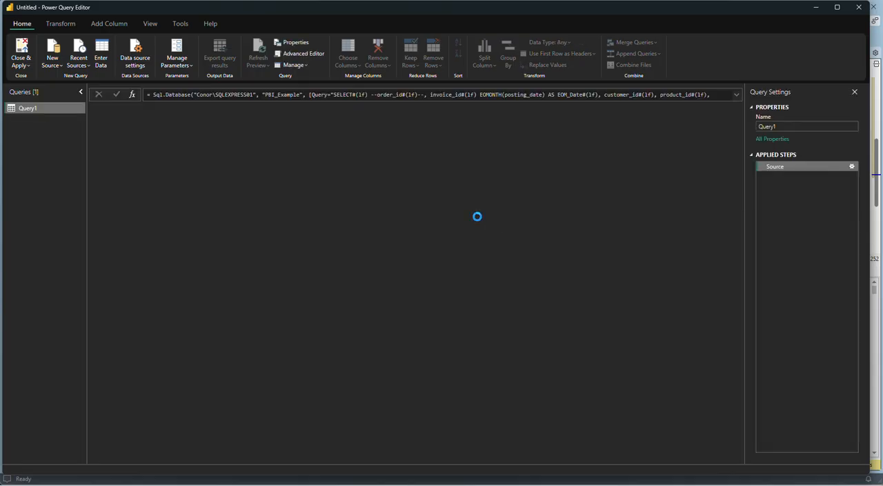
# Examine the options available for the Source step, including View Native Query, and the Query argument in its formula.
pyautogui.rightClick(776, 167)
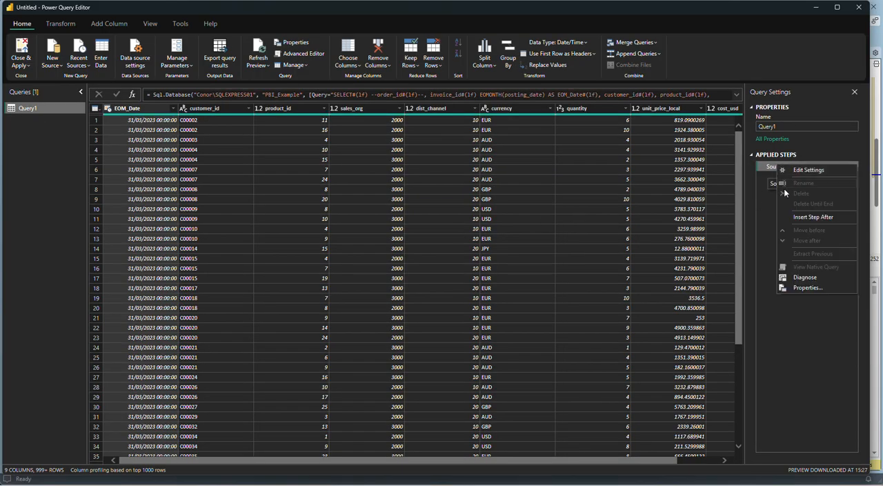
pyautogui.click(801, 287)
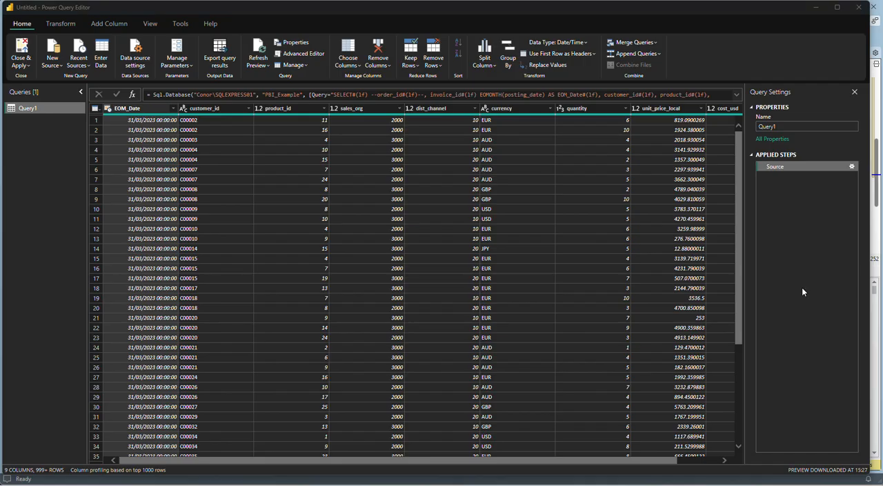
pyautogui.click(540, 177)
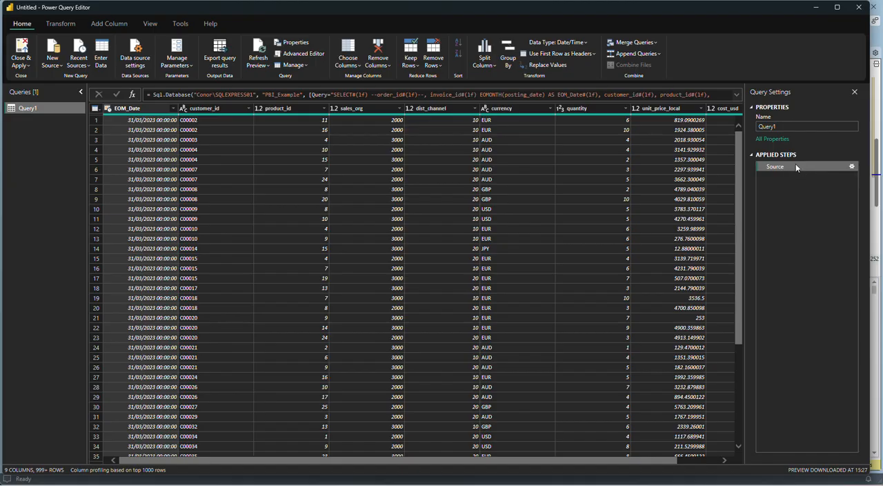
pyautogui.rightClick(796, 165)
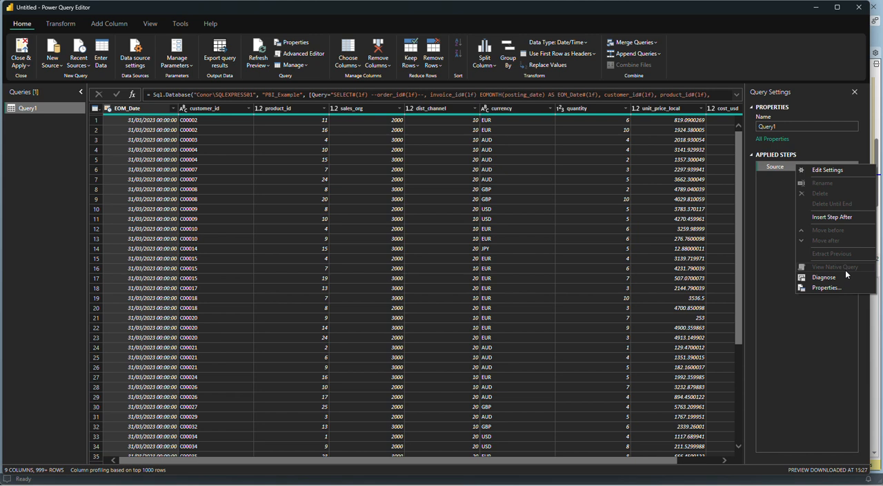
pyautogui.click(305, 92)
pyautogui.click(323, 91)
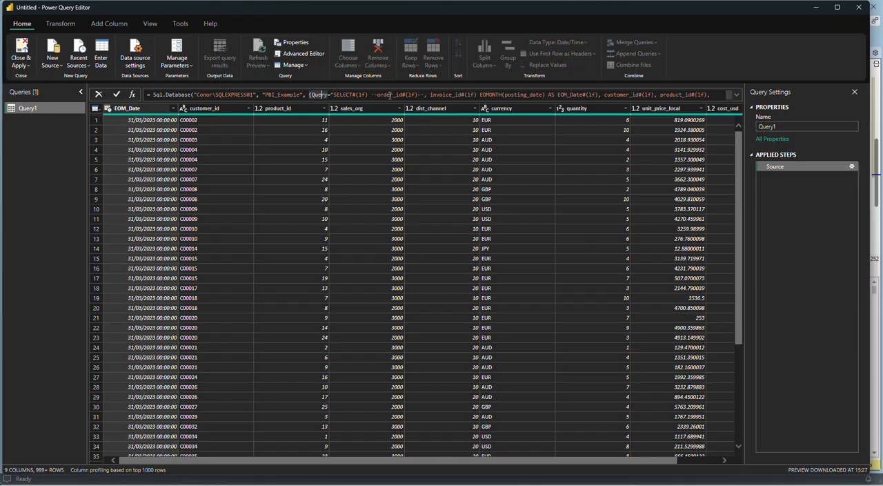
# Examine the options available for the Source step again and look across the loaded columns through cost_usd.
pyautogui.rightClick(779, 167)
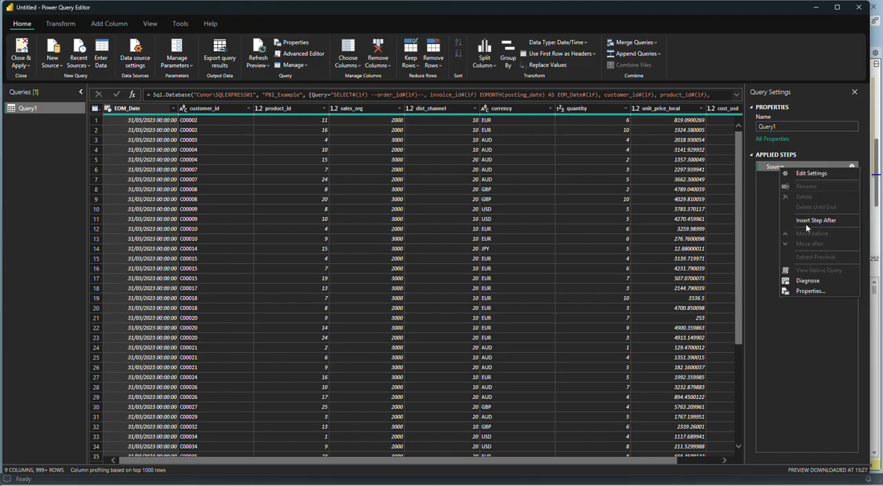
pyautogui.click(172, 116)
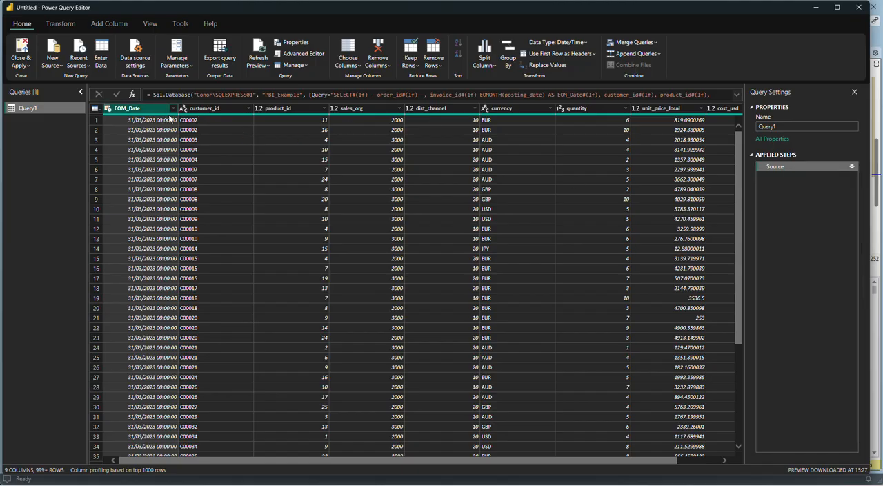
pyautogui.click(228, 109)
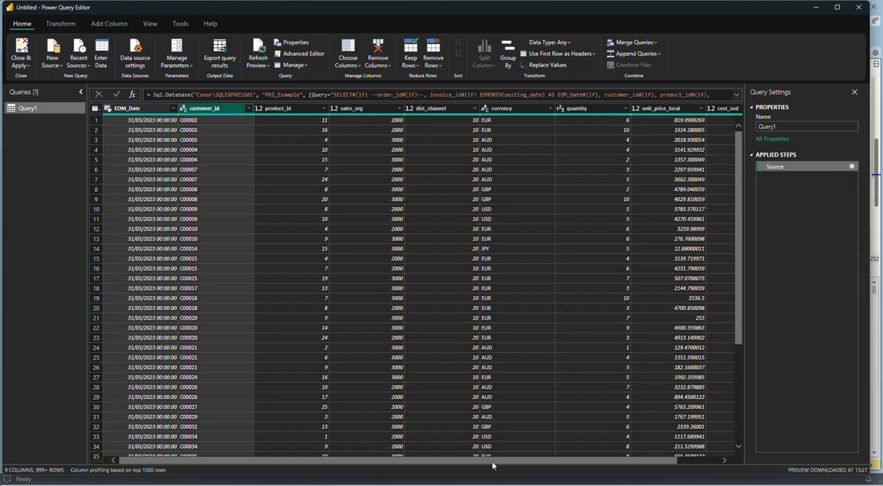
pyautogui.moveTo(492, 460); pyautogui.dragTo(672, 461)
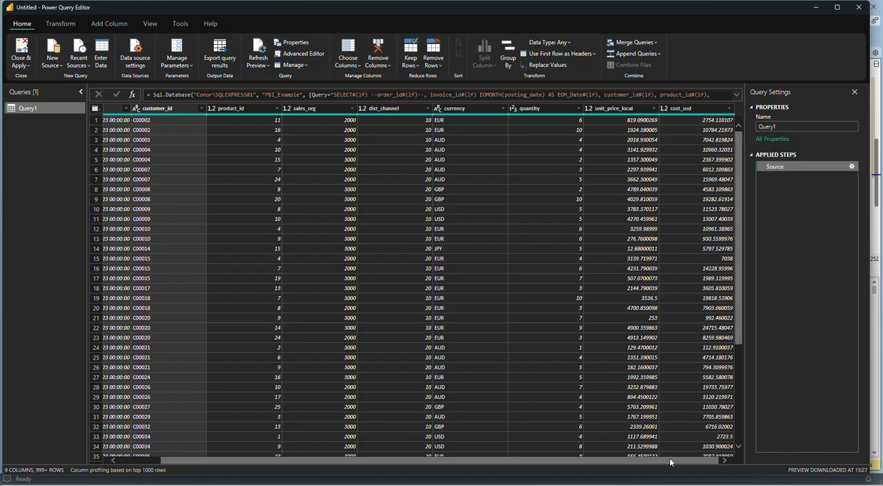
pyautogui.rightClick(780, 168)
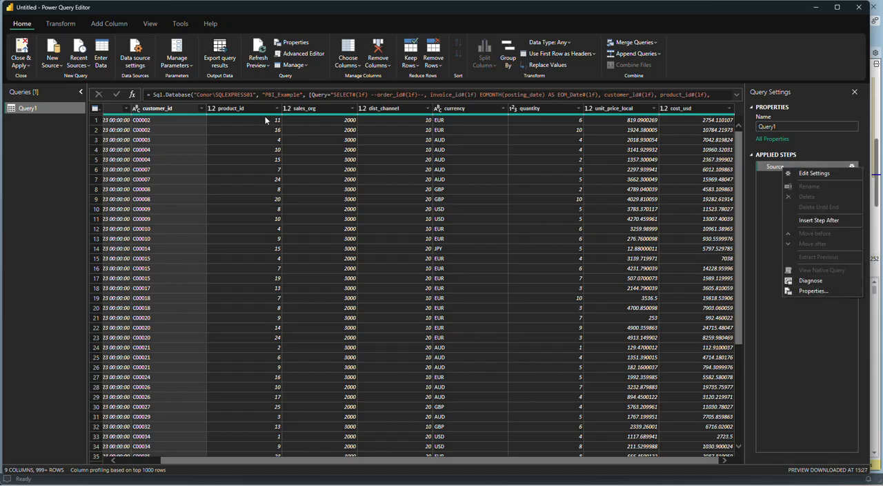
# In the Advanced Editor, close the Sql.Database call after "PBI_Example" and move the remaining Query argument several lines below it.
pyautogui.click(293, 54)
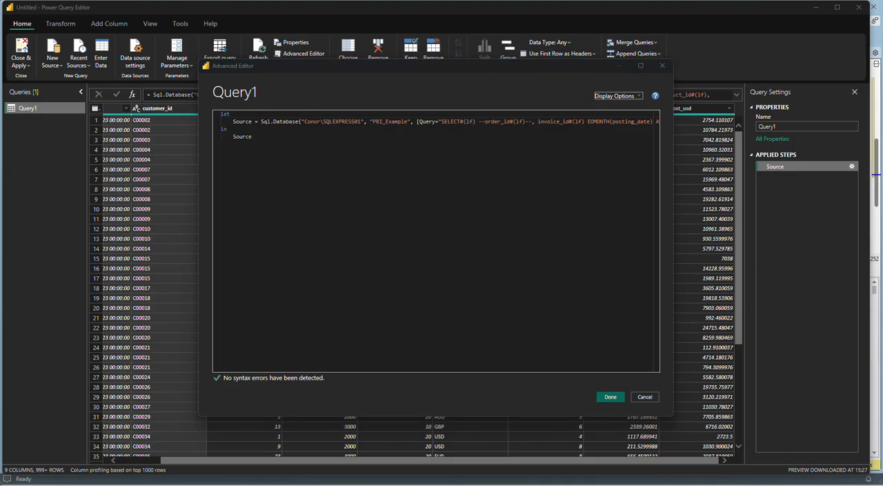
pyautogui.click(300, 122)
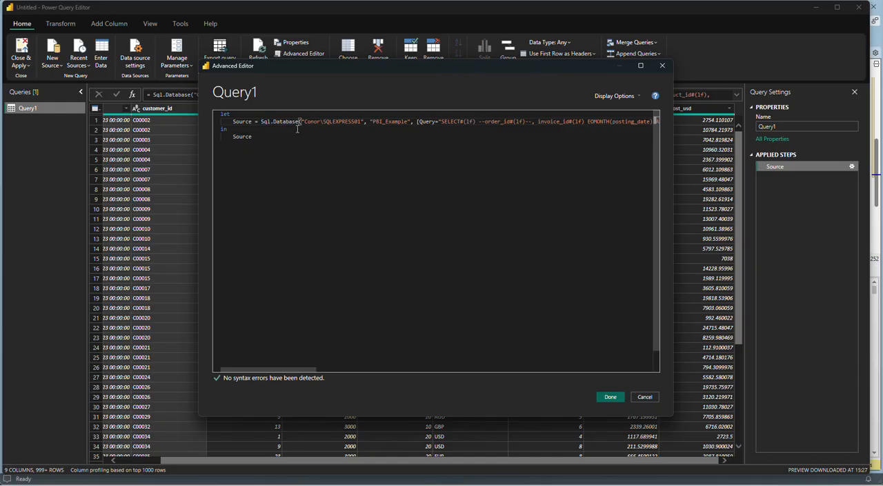
pyautogui.click(410, 123)
pyautogui.write(')')
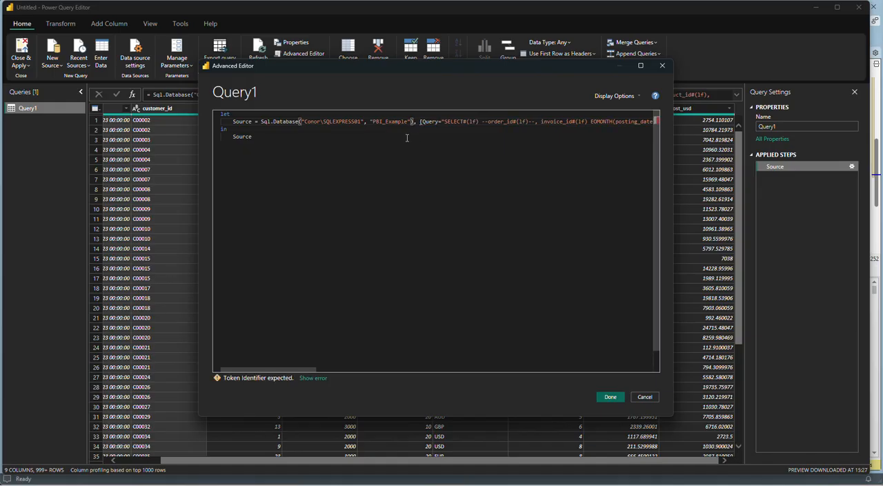
pyautogui.press('Right')
pyautogui.press('Return')
pyautogui.press('Return')
pyautogui.press('Return')
pyautogui.press('Return')
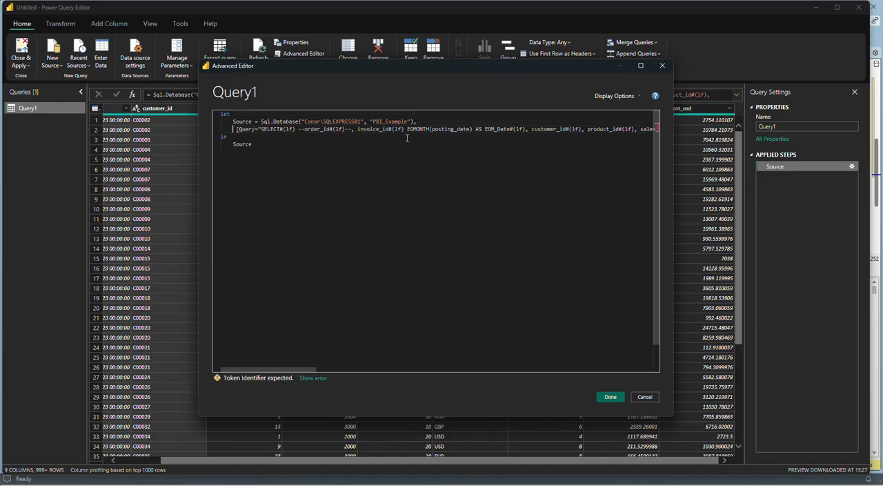
# Begin a new step under Source reading Native = Value.NativeQuery( with its bracket left open.
pyautogui.click(398, 127)
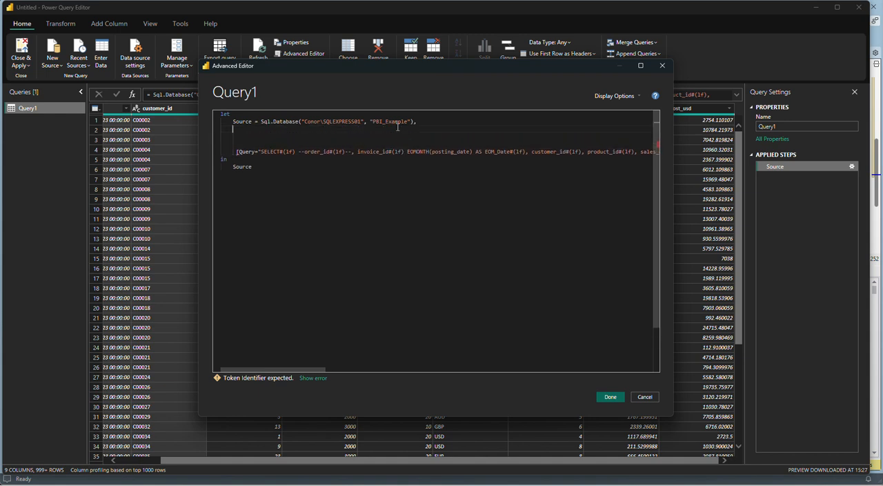
pyautogui.write('Na')
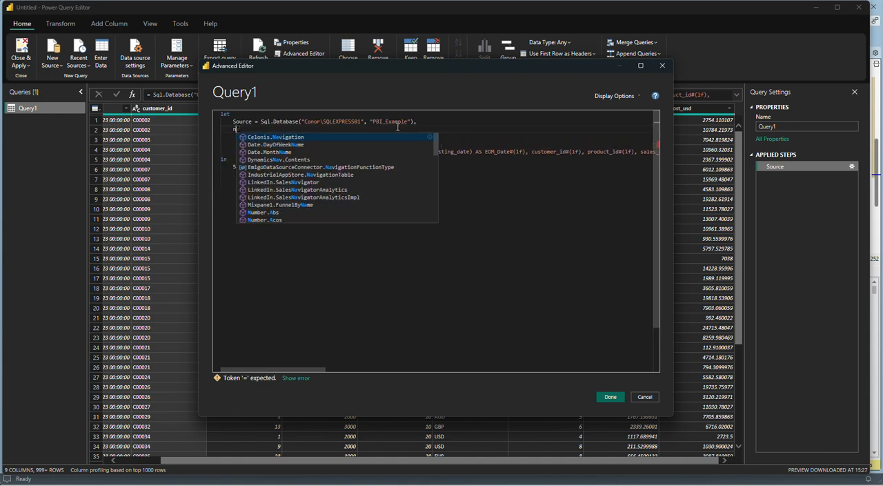
pyautogui.write('tive')
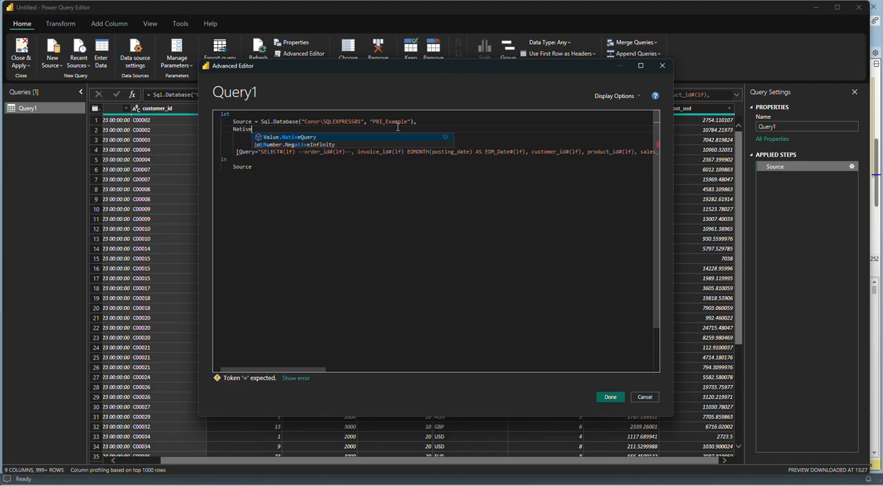
pyautogui.write(' = Value')
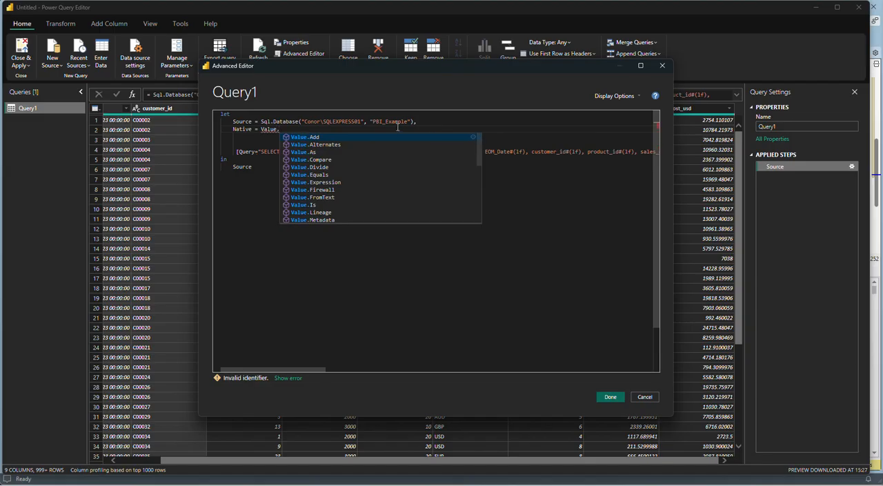
pyautogui.write('.Na')
pyautogui.press('Tab')
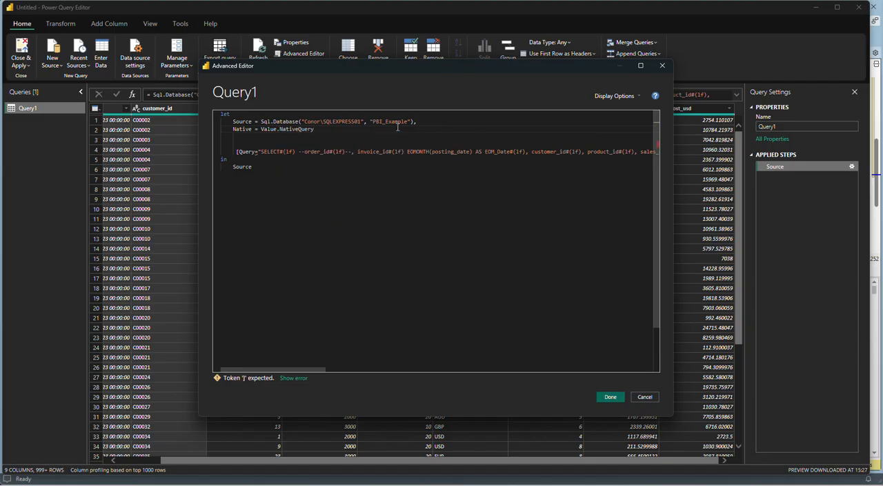
pyautogui.write('(')
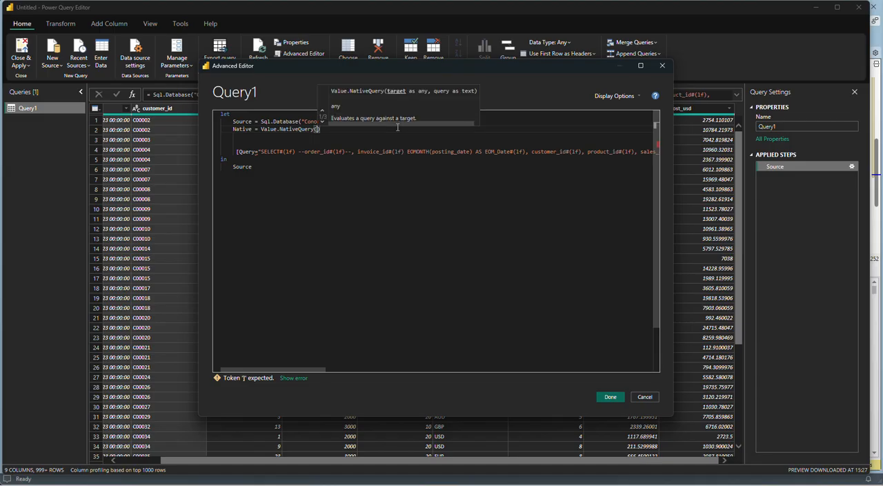
pyautogui.press('Delete')
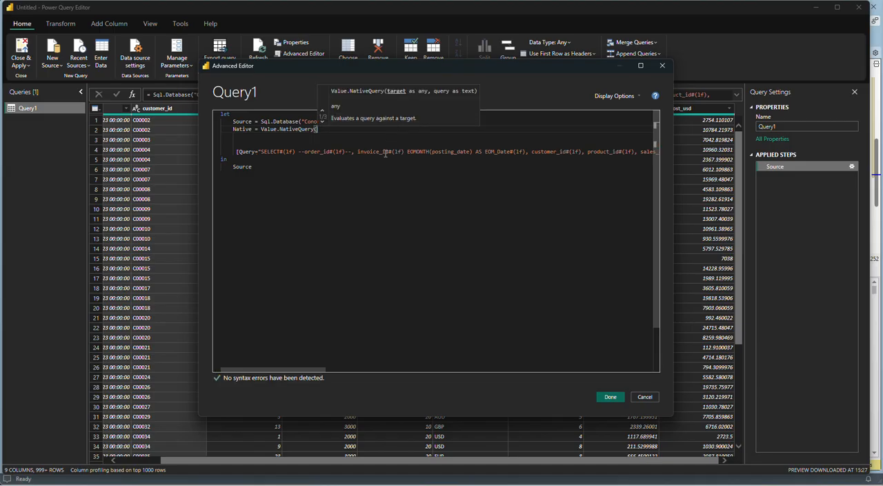
# Delete the old Query argument line and enter Source as the first argument of Value.NativeQuery.
pyautogui.click(384, 153)
pyautogui.tripleClick(383, 154)
pyautogui.press('Delete')
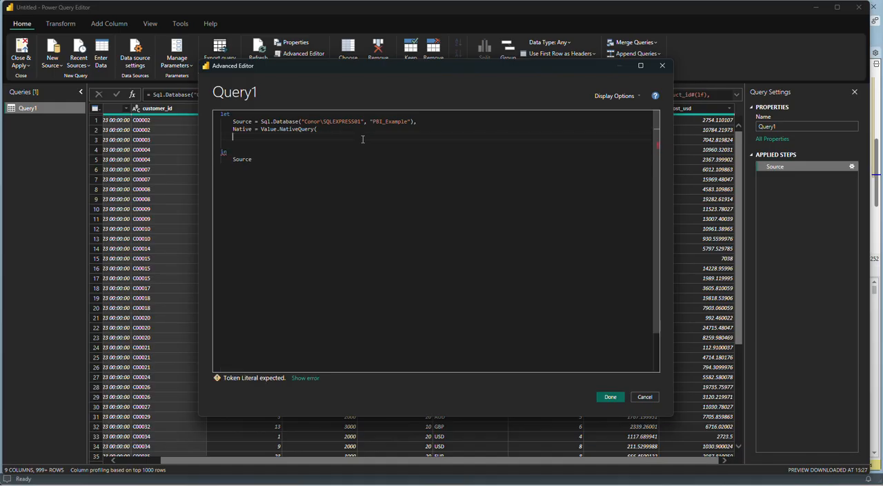
pyautogui.write('Sour')
pyautogui.press('Tab')
pyautogui.write(',')
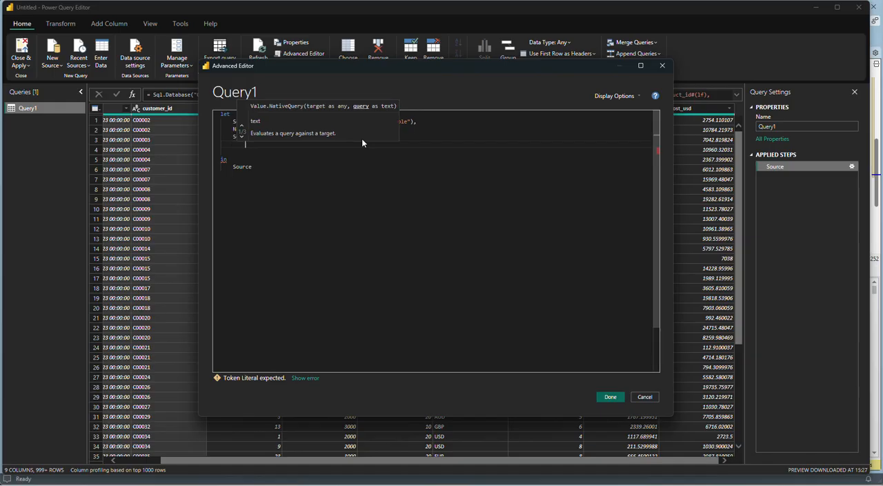
pyautogui.press('Return')
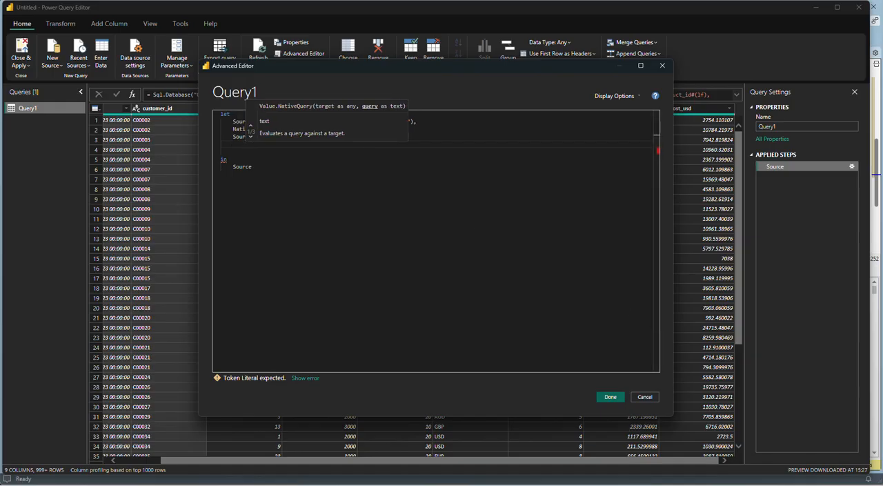
# Switch to SQL Server Management Studio, copy the query from SELECT through the last GROUP BY column, currency, and return to the Advanced Editor.
pyautogui.moveTo(660, 483)
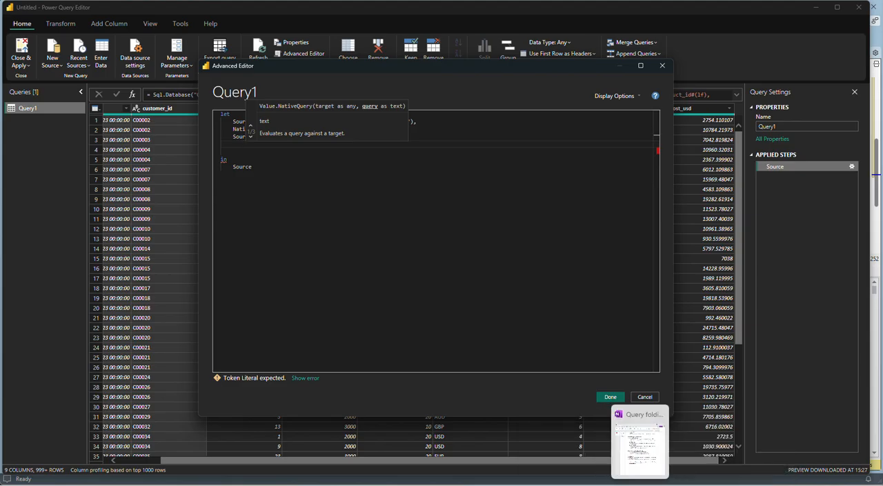
pyautogui.click(536, 483)
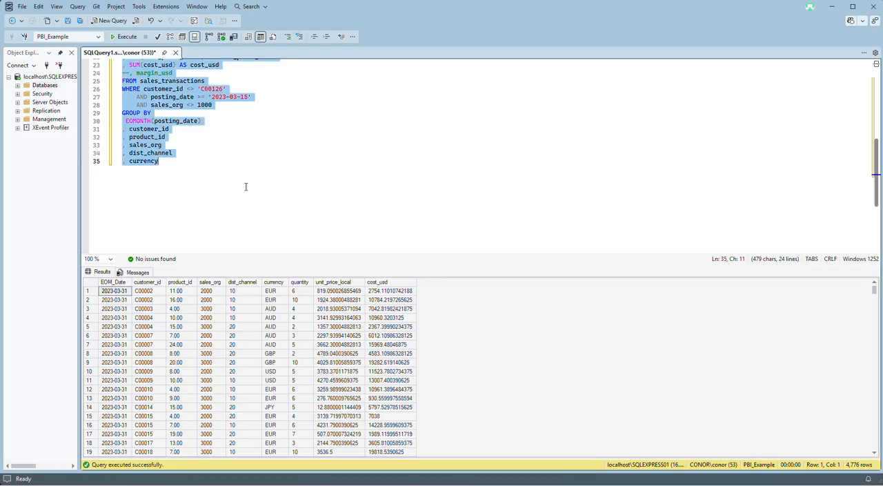
pyautogui.scroll(4, 231, 186)
pyautogui.scroll(-1, 228, 198)
pyautogui.click(191, 227)
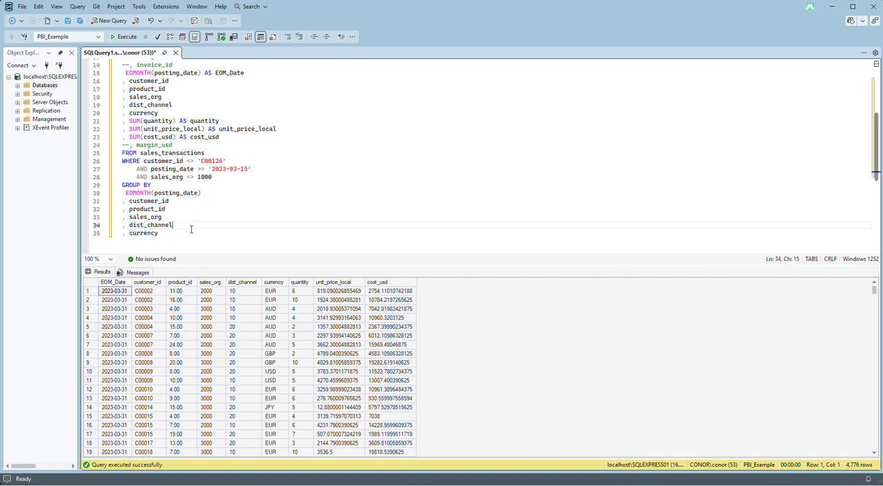
pyautogui.moveTo(186, 233); pyautogui.dragTo(122, 96)
pyautogui.scroll(3, 136, 122)
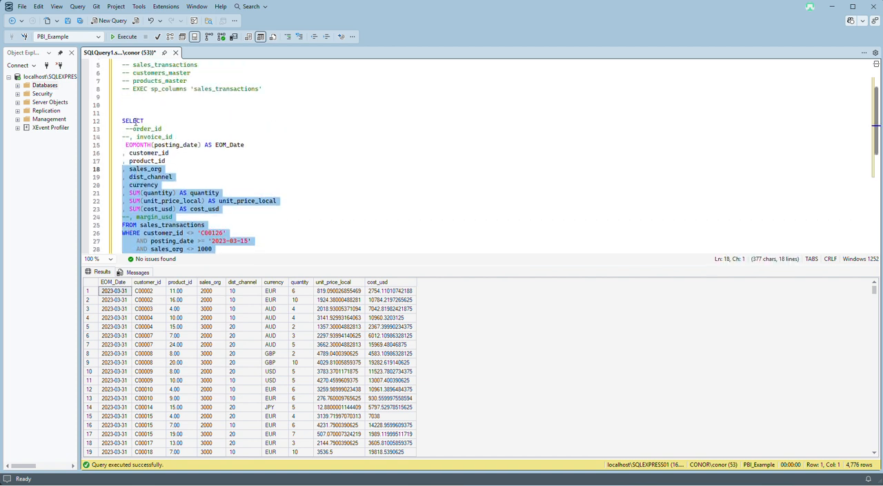
pyautogui.keyDown('shift'); pyautogui.click(122, 121); pyautogui.keyUp('shift')
pyautogui.hotkey('ctrl', 'c')
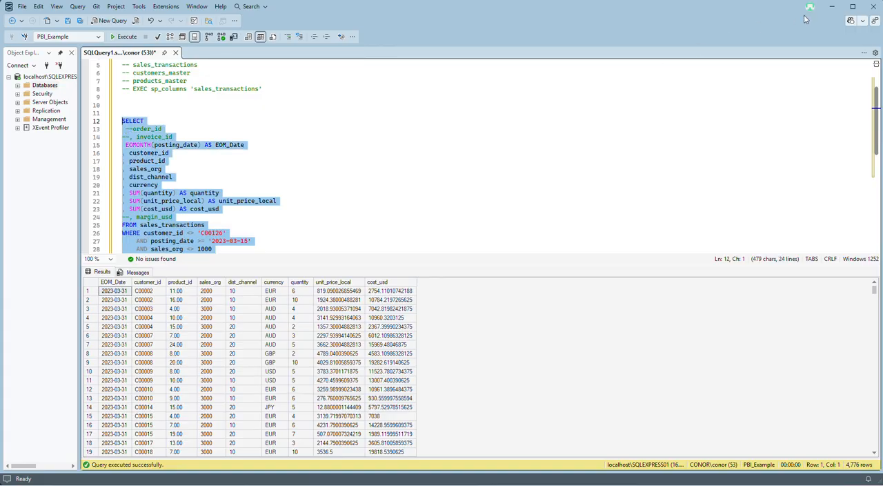
pyautogui.click(832, 7)
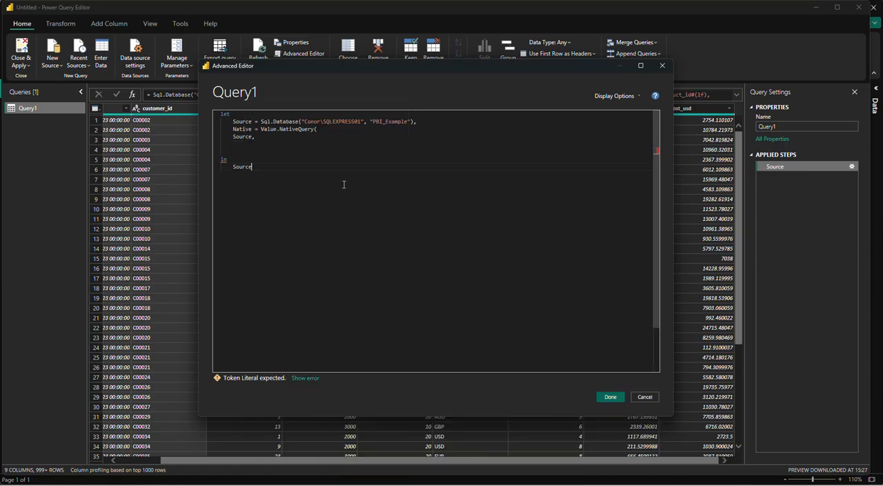
# Paste the SQL query in double quotes as the second argument of Value.NativeQuery and close the bracket.
pyautogui.click(311, 138)
pyautogui.press('Return')
pyautogui.write('"')
pyautogui.hotkey('ctrl', 'v')
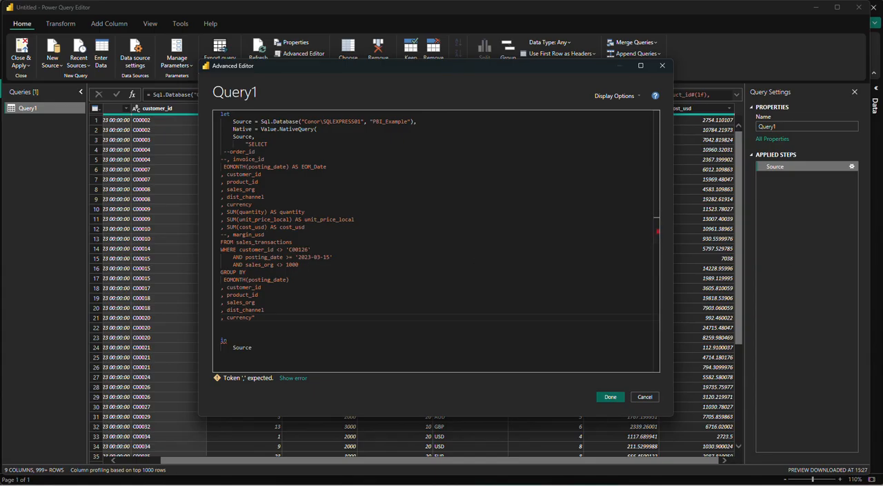
pyautogui.write('"')
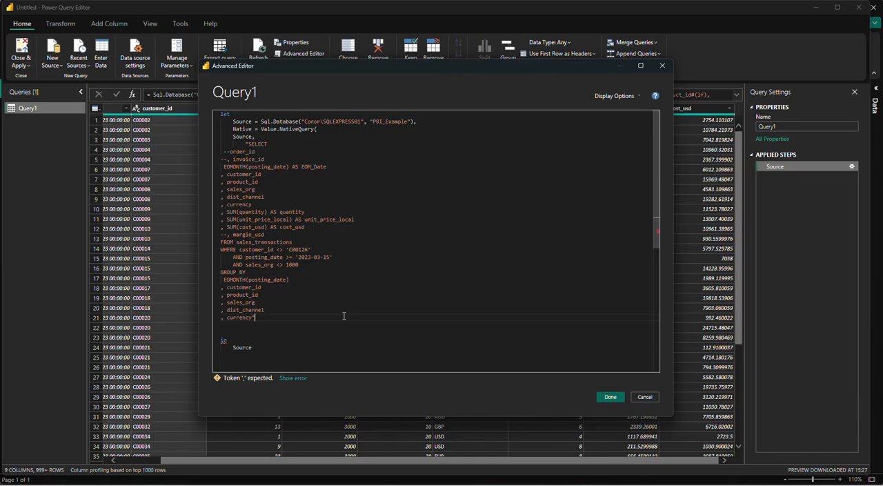
pyautogui.press('Return')
pyautogui.write(')')
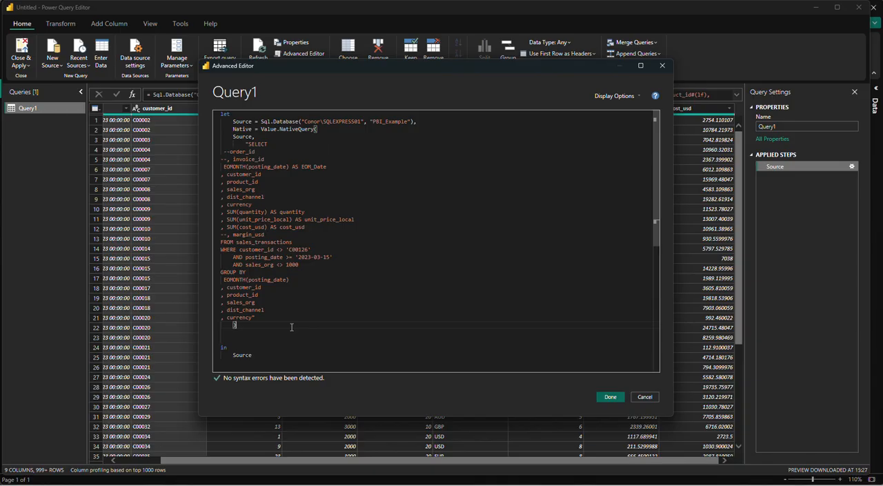
# Replace Source with Native as the result returned after in.
pyautogui.doubleClick(251, 355)
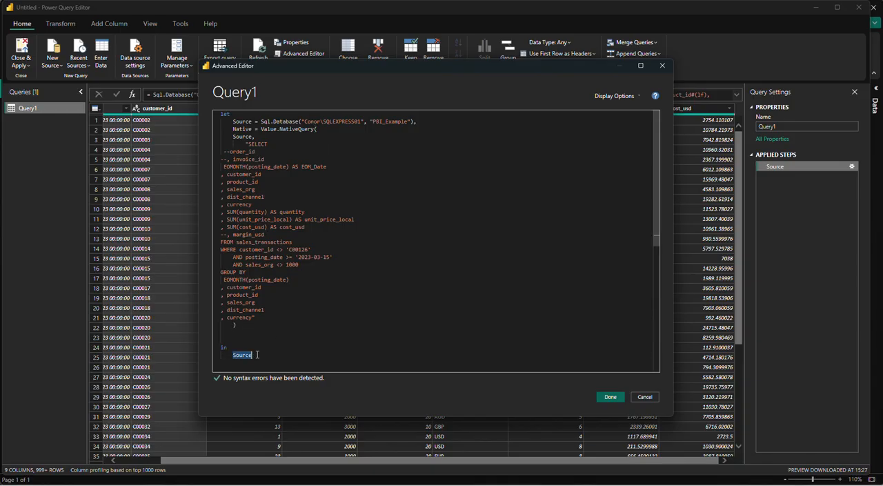
pyautogui.doubleClick(247, 131)
pyautogui.hotkey('ctrl', 'c')
pyautogui.doubleClick(243, 355)
pyautogui.hotkey('ctrl', 'v')
# Indent all pasted SQL lines below SELECT, from --order_id through currency, by four levels.
pyautogui.moveTo(255, 318); pyautogui.dragTo(207, 152)
pyautogui.press('Tab')
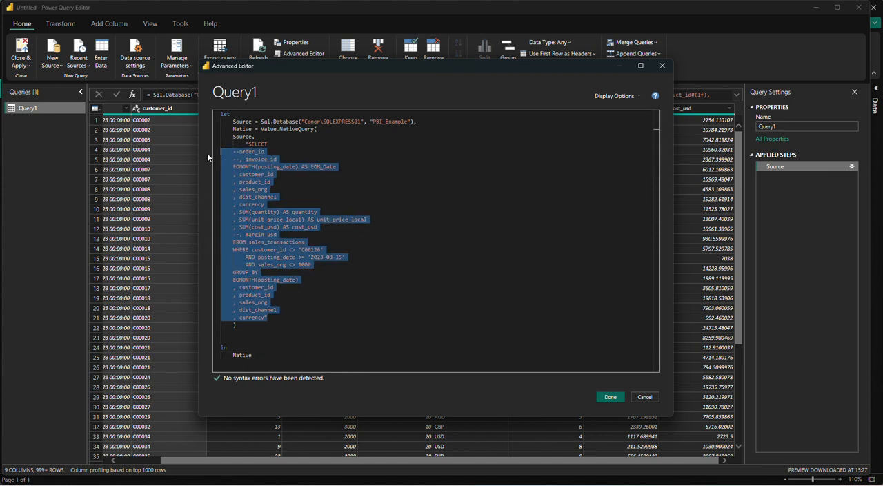
pyautogui.press('Tab')
pyautogui.press('Tab')
pyautogui.press('Tab')
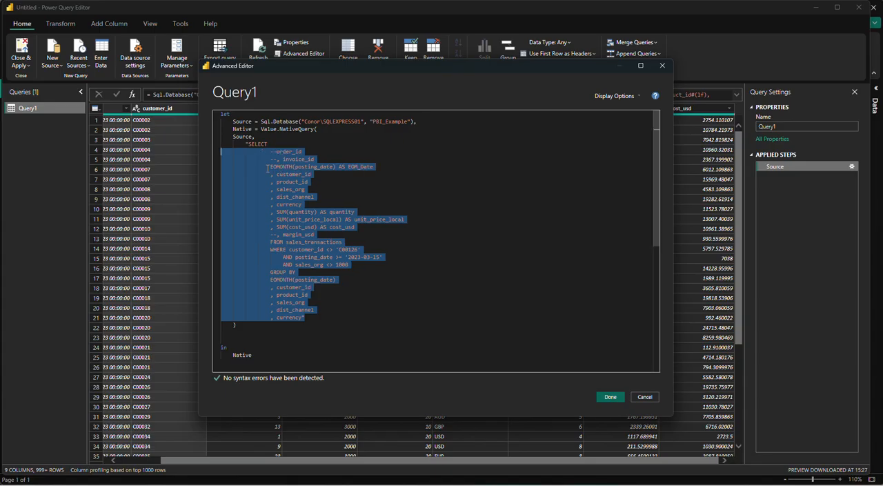
pyautogui.click(278, 175)
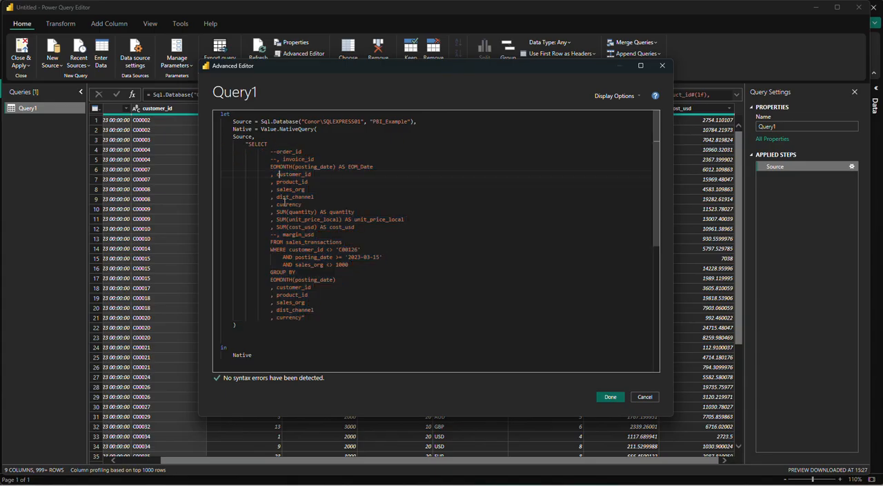
# Move the FROM, WHERE and GROUP BY lines back two indent levels to align them with SELECT.
pyautogui.click(271, 242)
pyautogui.press('BackSpace')
pyautogui.press('BackSpace')
pyautogui.click(272, 251)
pyautogui.press('BackSpace')
pyautogui.press('BackSpace')
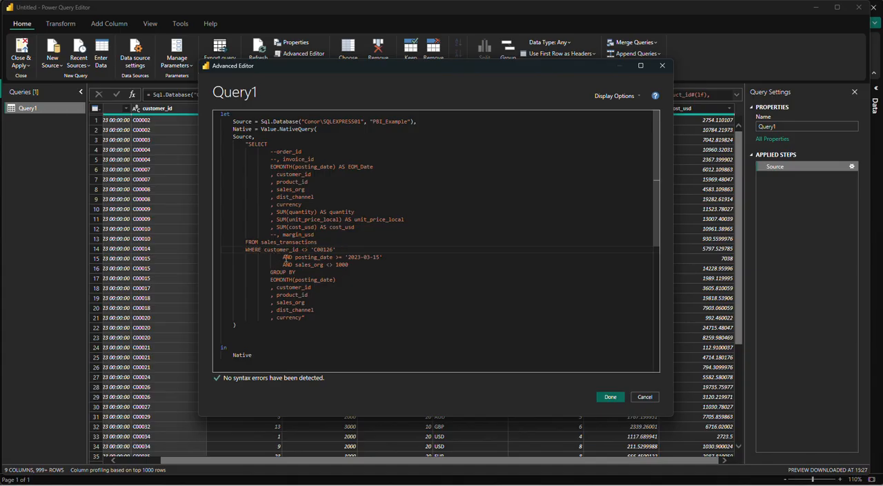
pyautogui.click(270, 272)
pyautogui.press('BackSpace')
pyautogui.press('BackSpace')
# Apply the edited Value.NativeQuery code and approve running the native database query on PBI_Example.
pyautogui.click(296, 325)
pyautogui.click(620, 397)
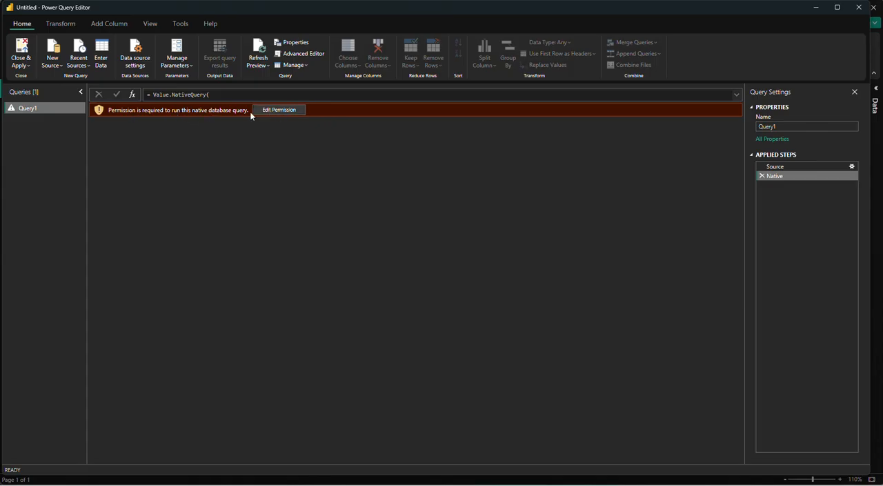
pyautogui.click(286, 113)
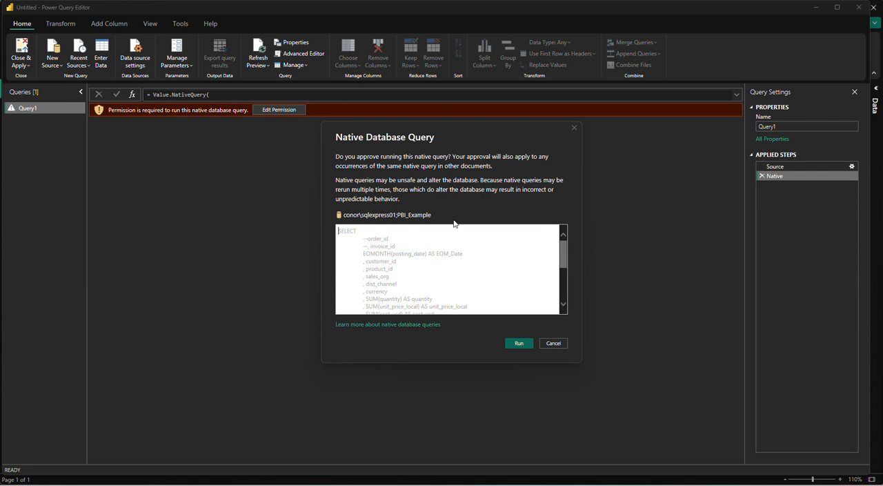
pyautogui.click(520, 343)
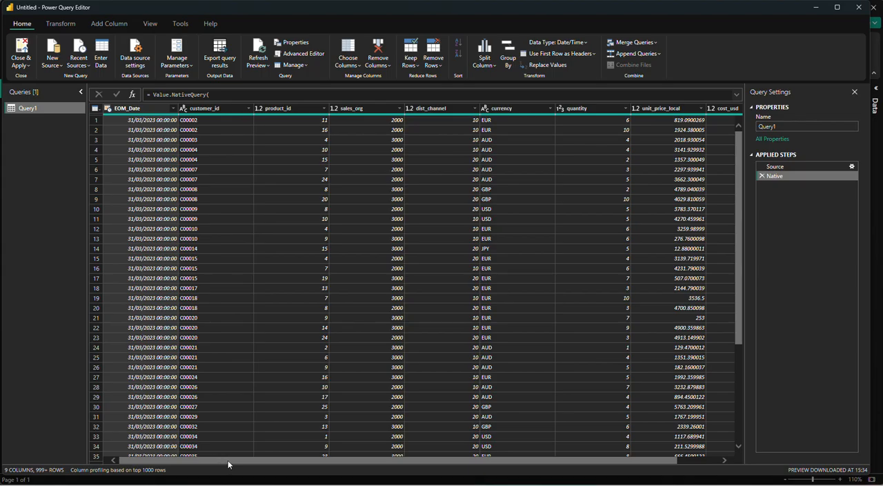
pyautogui.moveTo(229, 464); pyautogui.dragTo(55, 466)
# View the native query behind the Native step and highlight all of its SQL text.
pyautogui.rightClick(783, 181)
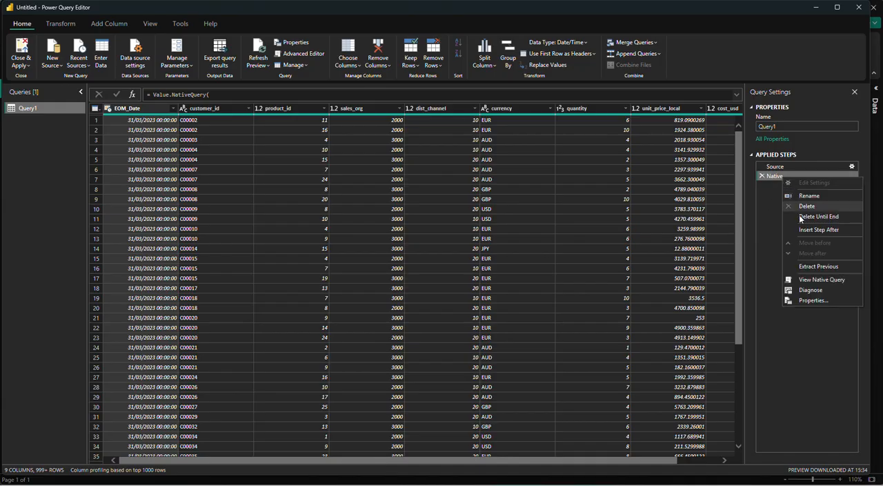
pyautogui.click(814, 280)
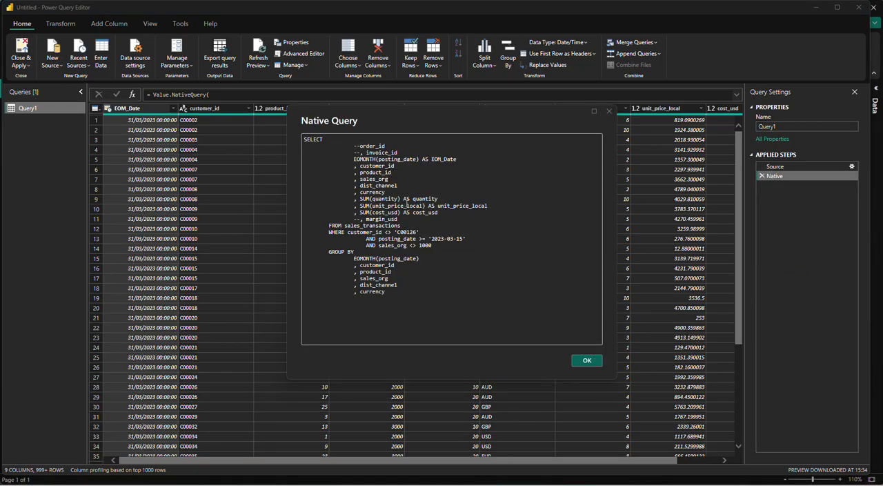
pyautogui.click(350, 147)
pyautogui.hotkey('ctrl', 'a')
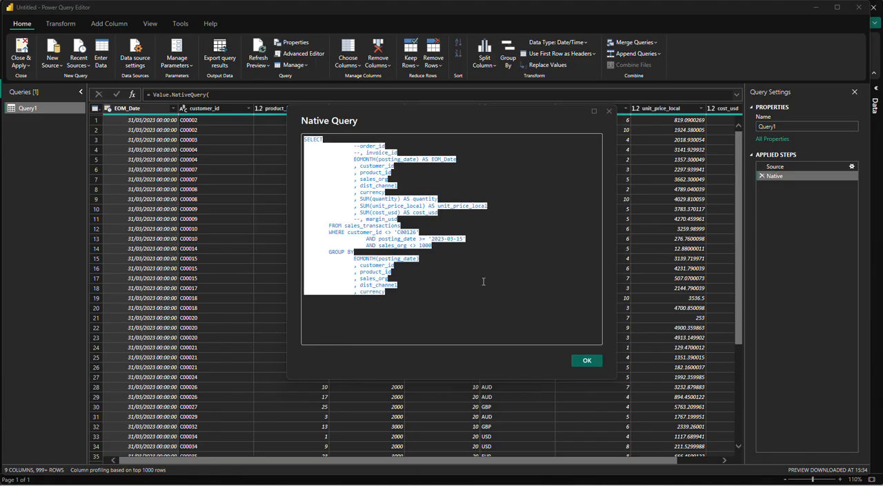
pyautogui.click(587, 360)
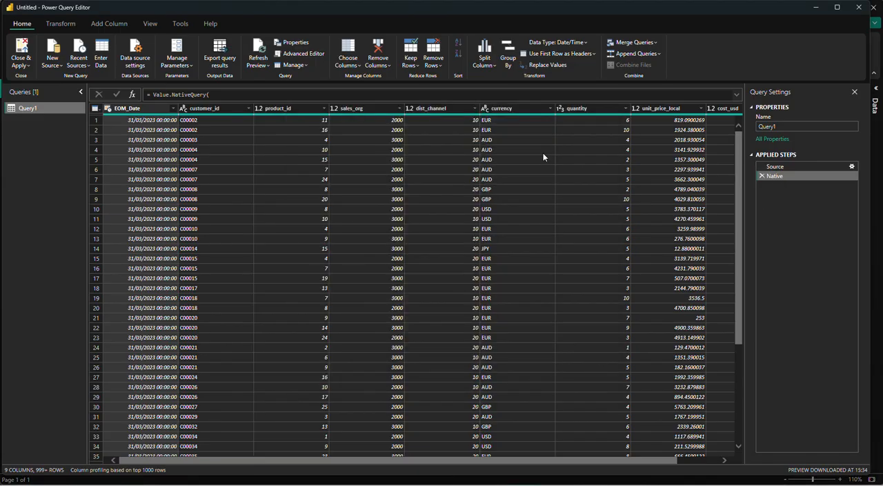
# Load all currency values and filter the currency column to JPY only.
pyautogui.click(388, 112)
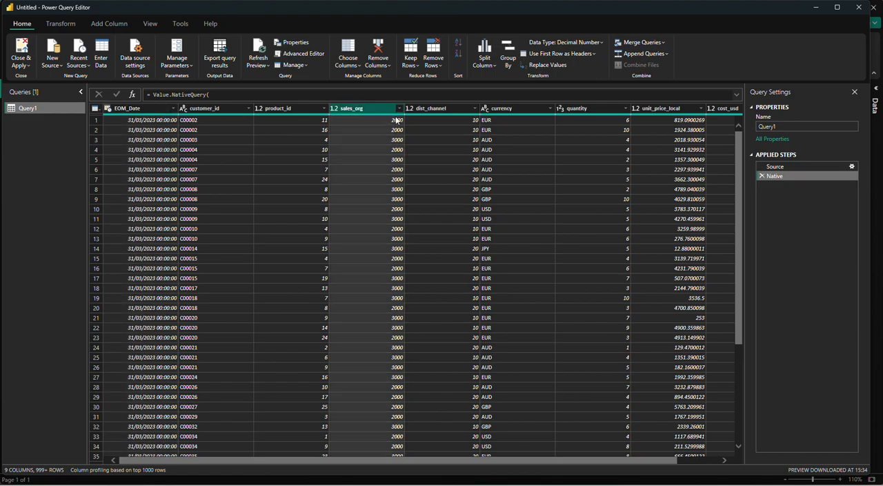
pyautogui.click(422, 111)
pyautogui.click(514, 109)
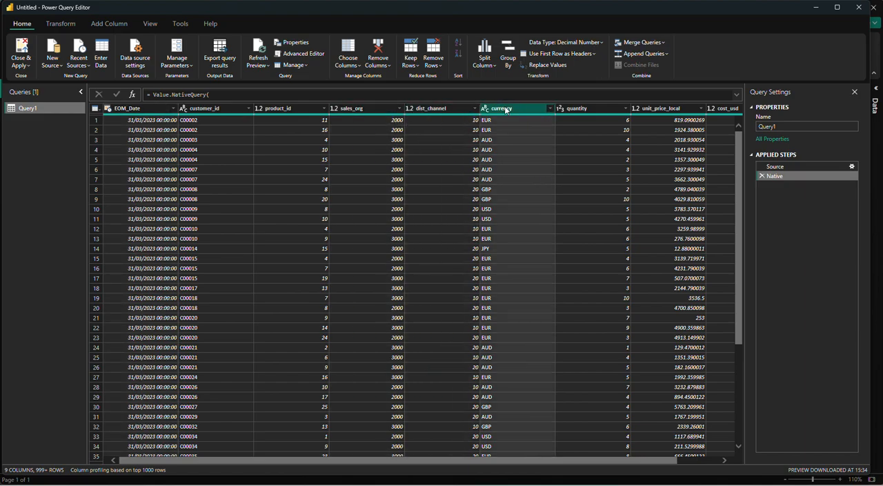
pyautogui.click(551, 109)
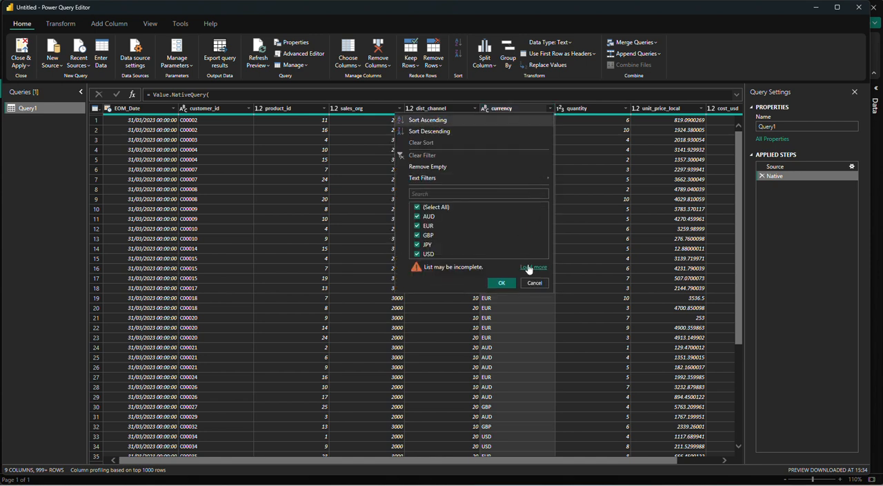
pyautogui.click(531, 267)
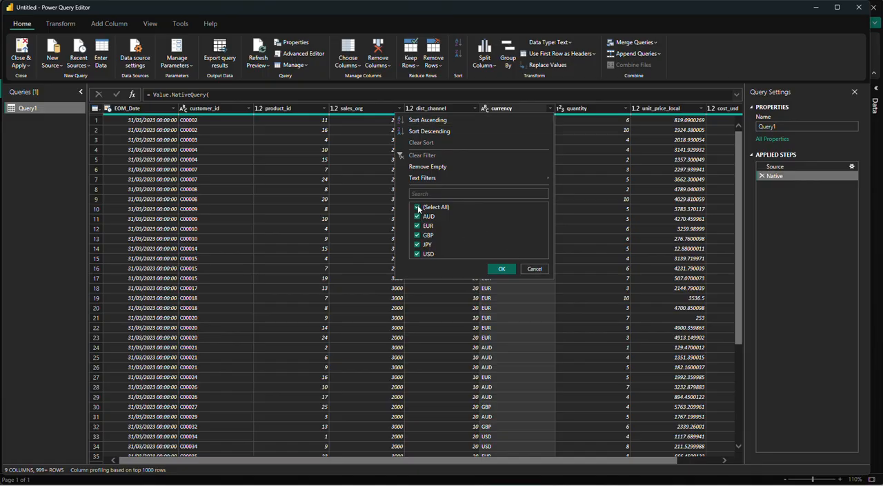
pyautogui.click(416, 207)
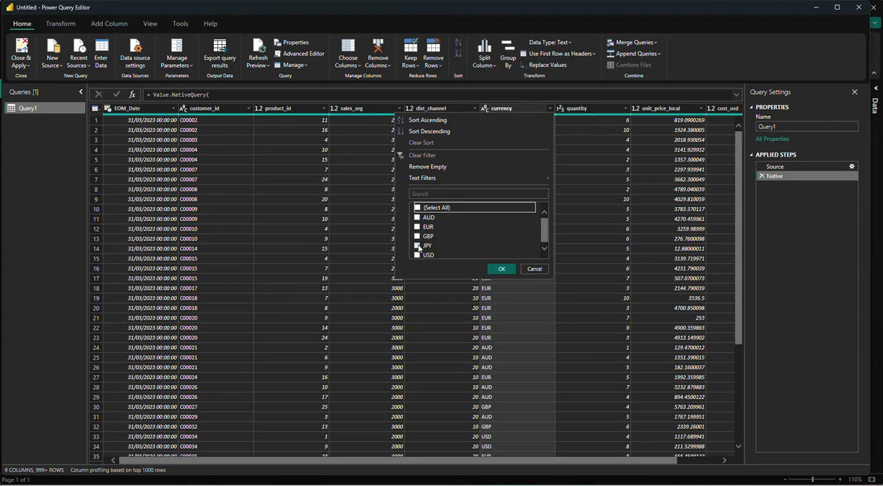
pyautogui.click(416, 246)
pyautogui.click(502, 269)
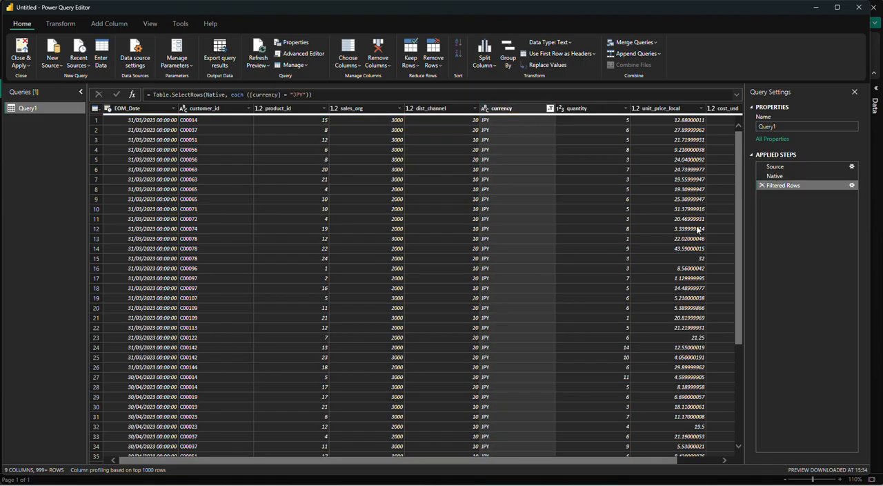
# Check the native query option for the Filtered Rows step, and delete that step.
pyautogui.rightClick(798, 184)
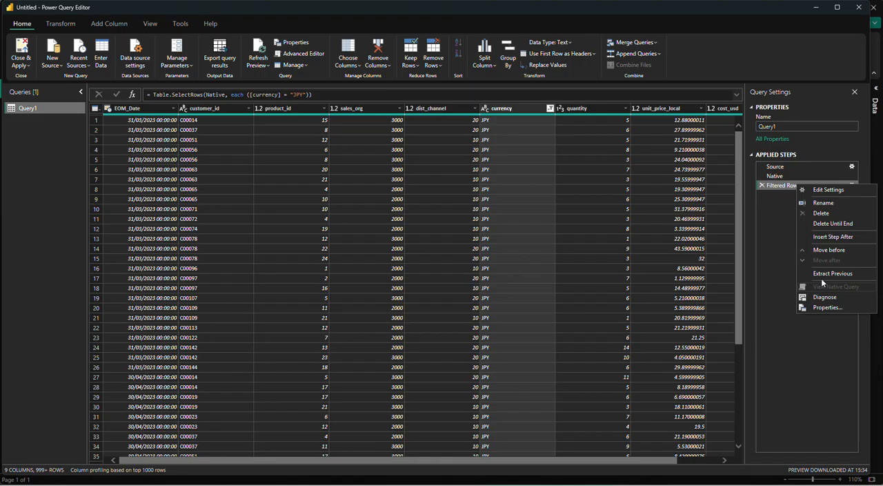
pyautogui.click(761, 184)
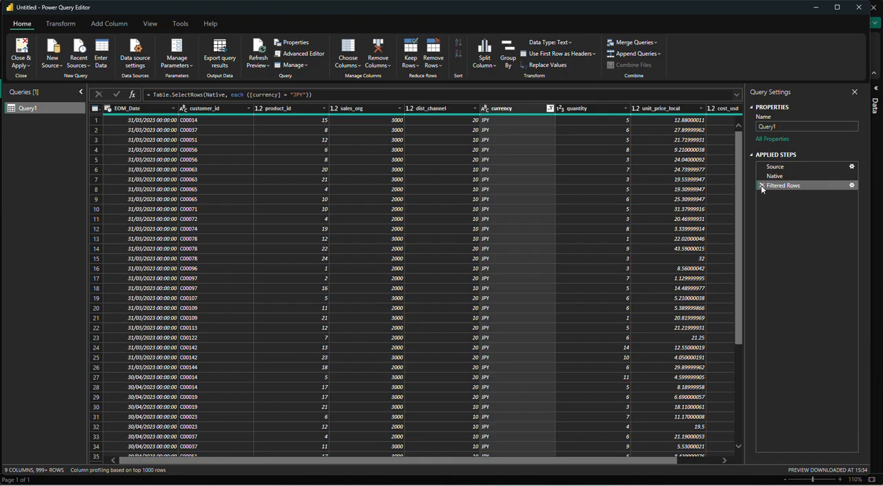
pyautogui.click(761, 185)
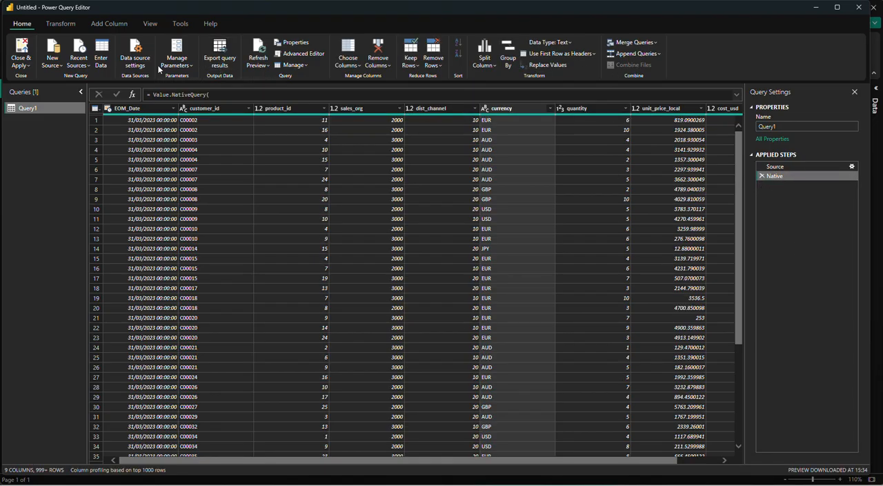
# Expand the formula bar and read through the SQL of the Native step.
pyautogui.click(738, 96)
pyautogui.scroll(-5, 336, 113)
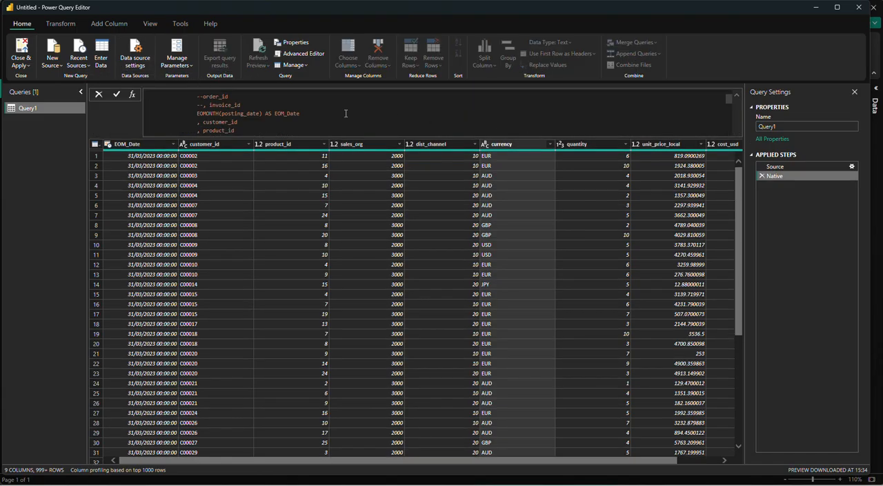
pyautogui.scroll(4, 336, 112)
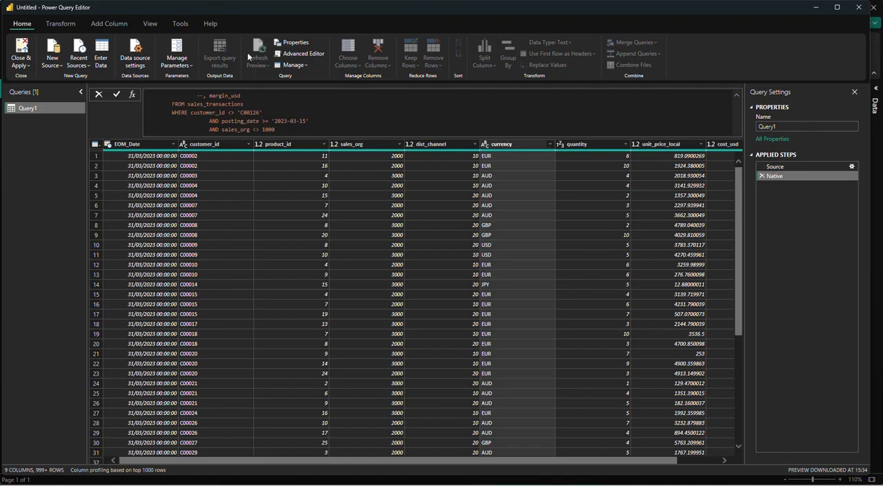
# In the query's full M code, alias currency in the SELECT list as FX.
pyautogui.click(299, 54)
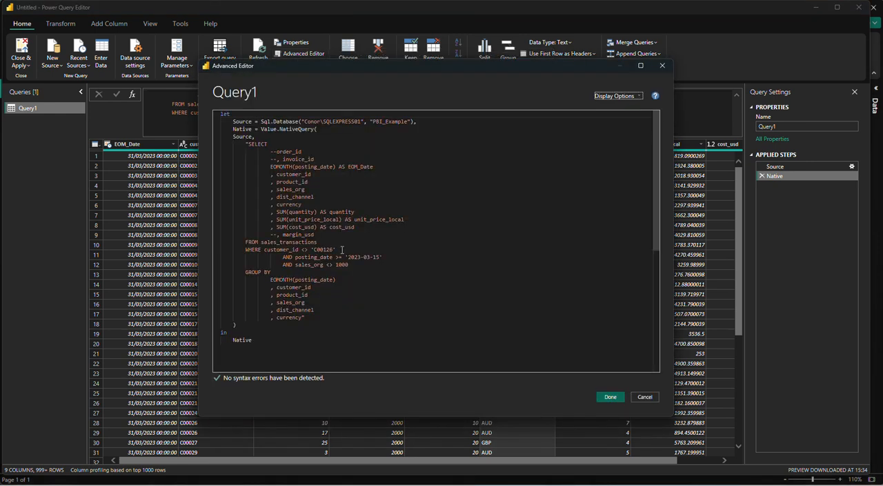
pyautogui.scroll(-5, 340, 273)
pyautogui.scroll(1, 318, 187)
pyautogui.doubleClick(298, 205)
pyautogui.scroll(-1, 337, 245)
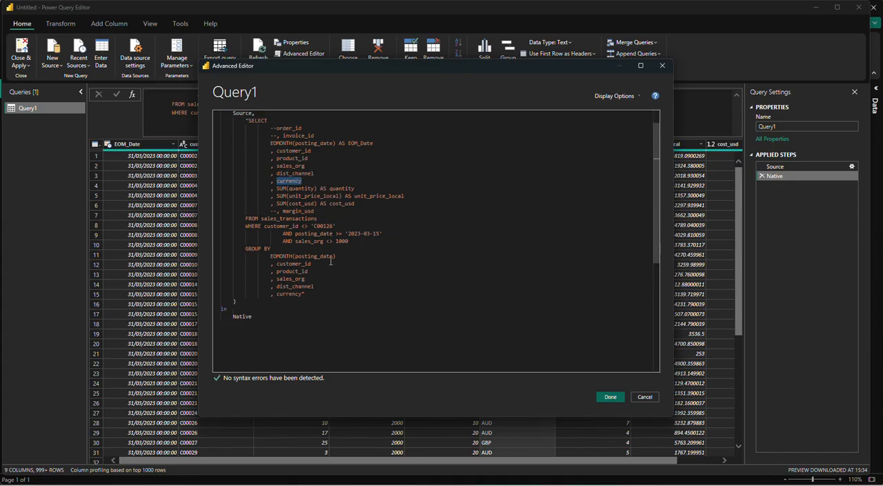
pyautogui.click(330, 180)
pyautogui.write('as')
pyautogui.write('CX')
# Add the condition AND currency = 'JPY' to the WHERE clause below the sales_org condition.
pyautogui.click(358, 241)
pyautogui.press('Return')
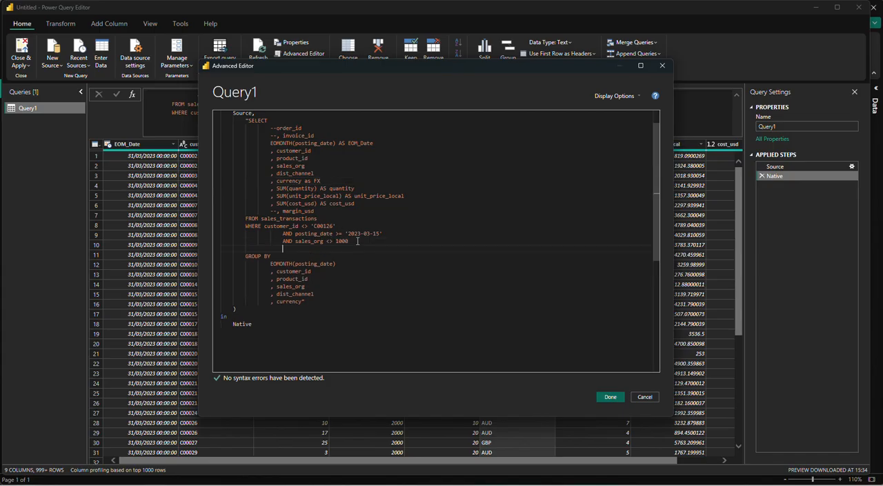
pyautogui.write("AND currency = 'JPY'")
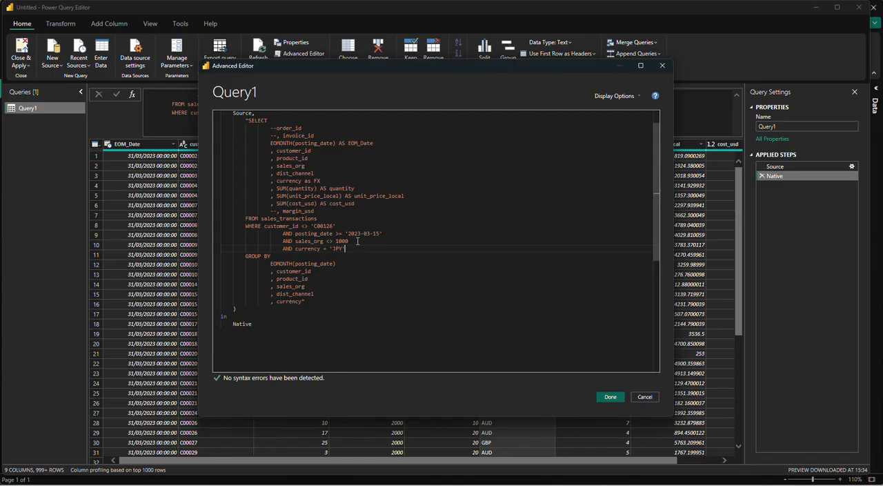
# Apply the code with the FX alias and JPY condition, and approve running the changed native query.
pyautogui.click(611, 397)
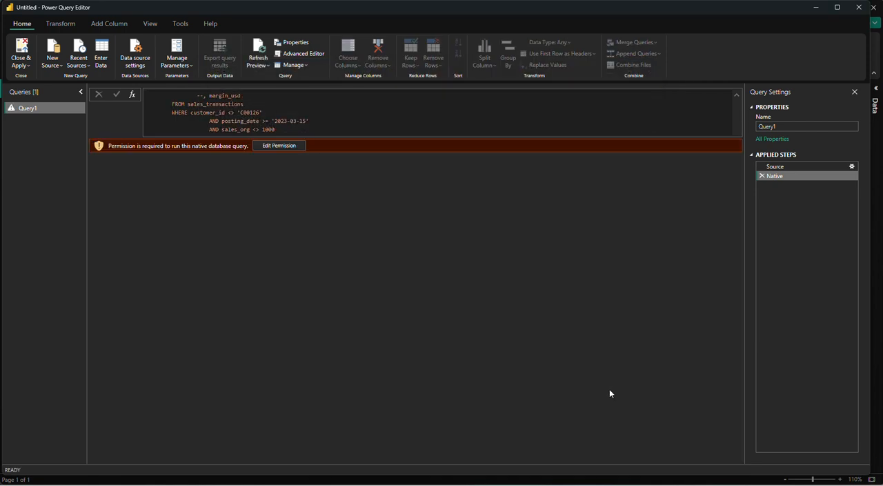
pyautogui.click(295, 145)
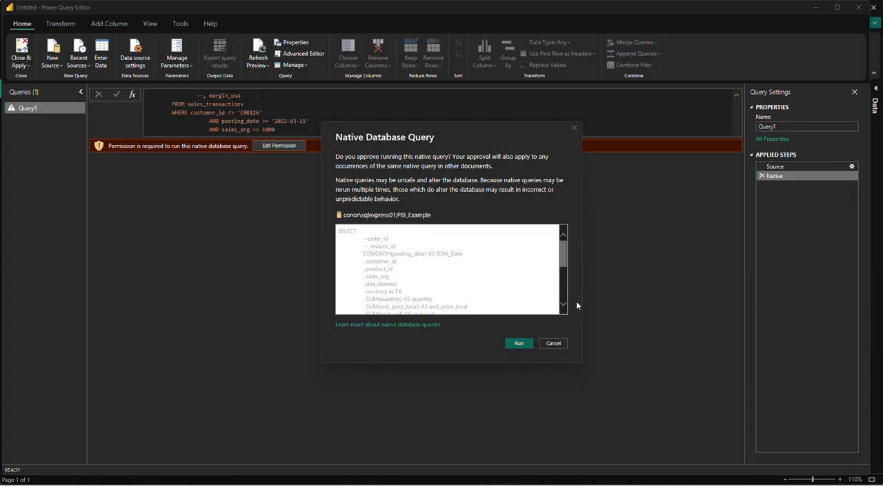
pyautogui.click(529, 343)
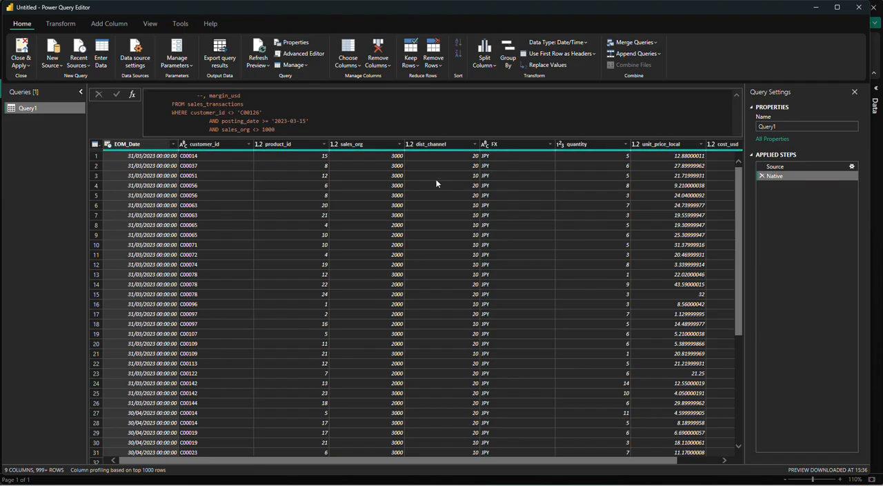
# Open the filter list of the FX column and close it without applying a filter.
pyautogui.click(528, 146)
pyautogui.click(550, 144)
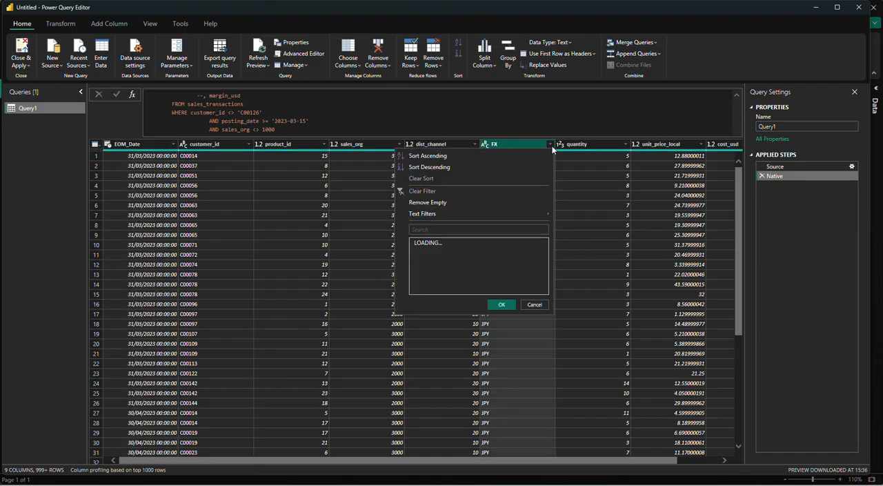
pyautogui.click(534, 293)
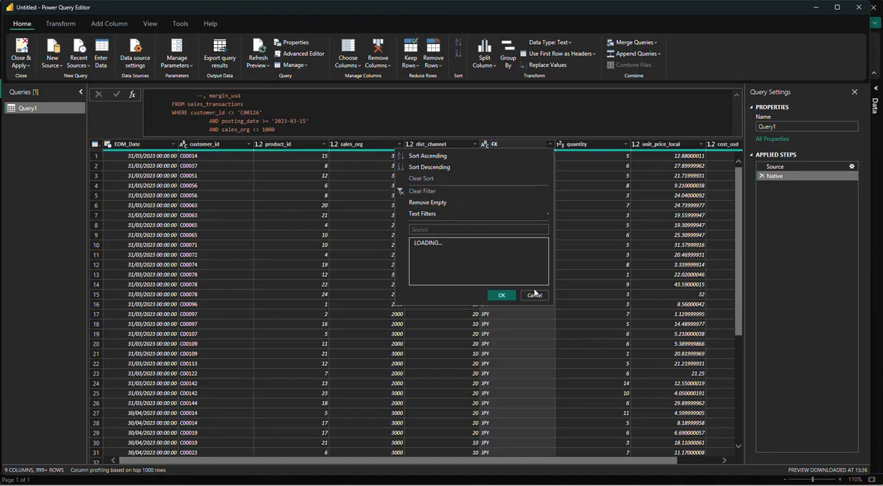
pyautogui.click(250, 238)
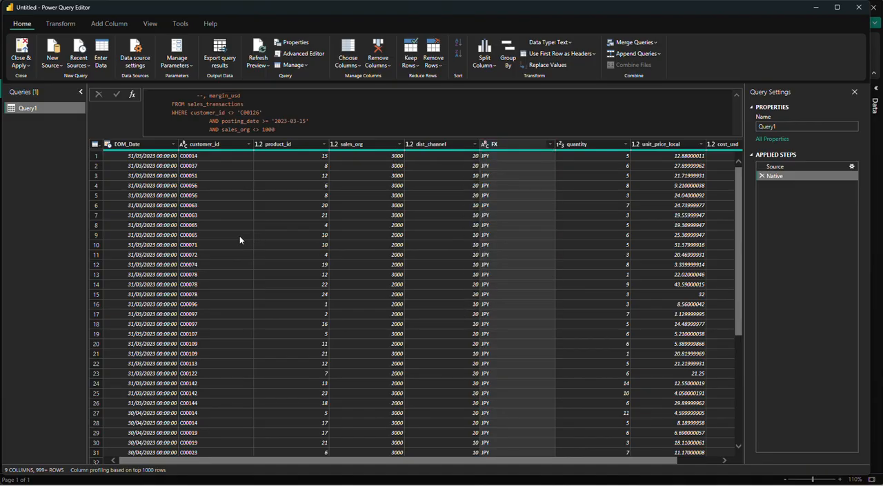
# Examine the native SQL in the formula bar from the SELECT list through the GROUP BY clause.
pyautogui.scroll(5, 283, 126)
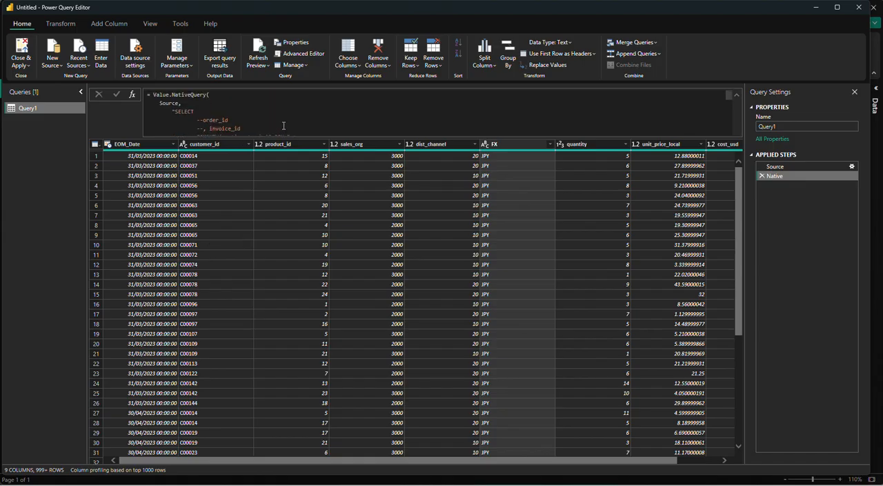
pyautogui.click(248, 111)
pyautogui.scroll(-10, 247, 111)
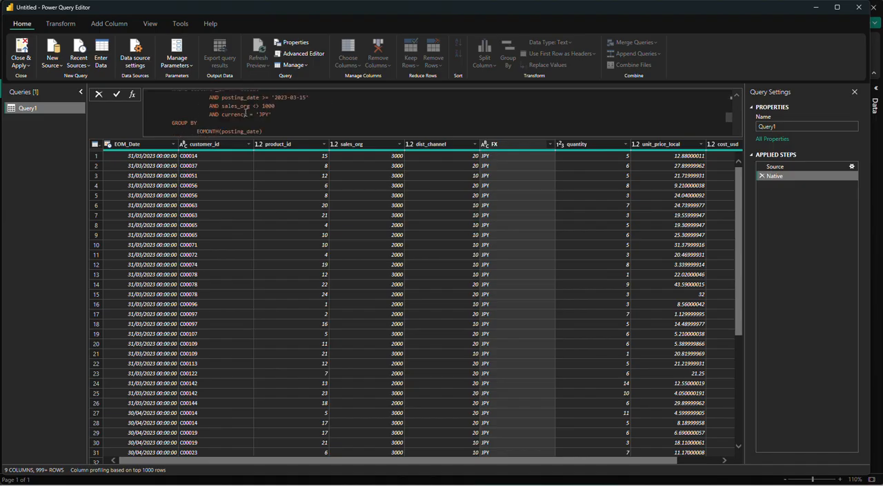
pyautogui.click(238, 170)
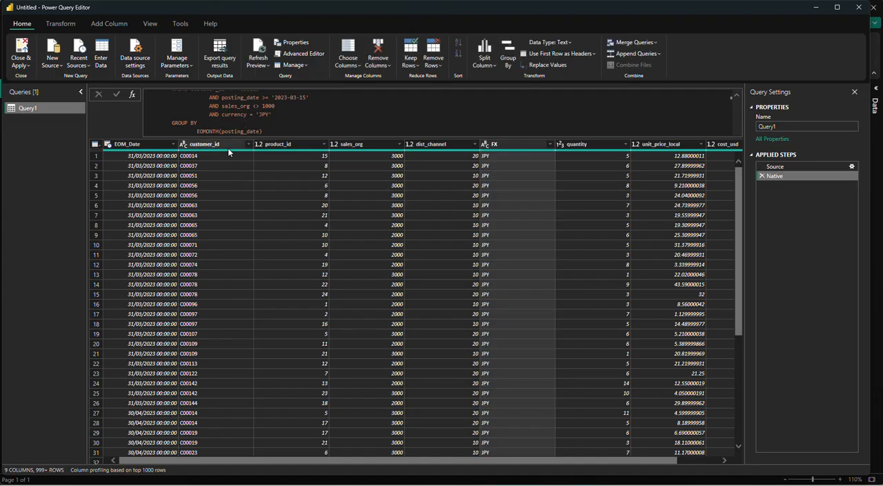
pyautogui.click(229, 145)
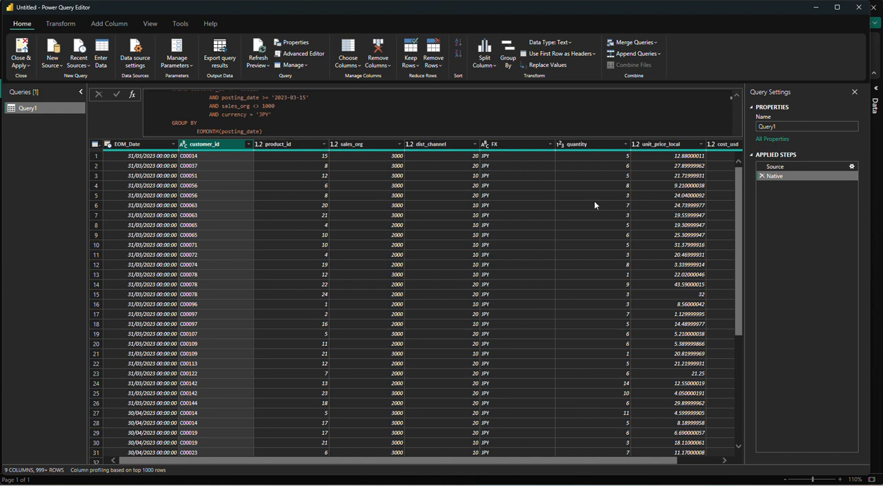
pyautogui.click(297, 110)
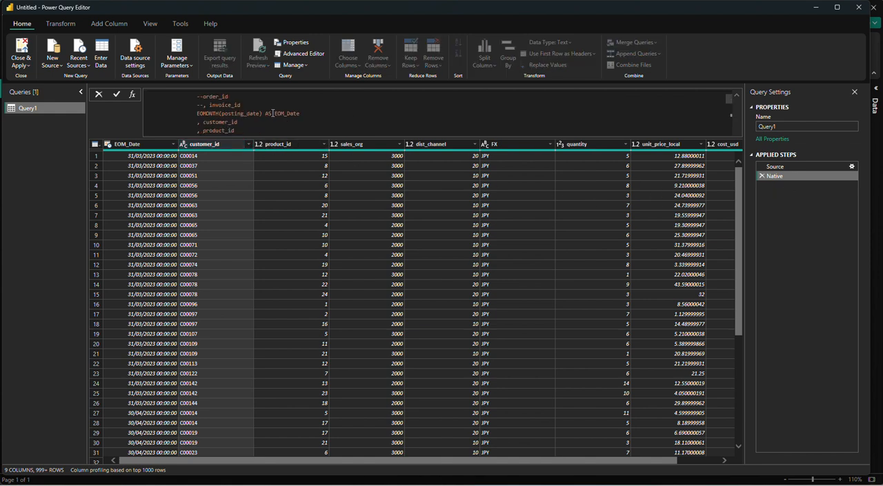
pyautogui.scroll(1, 271, 113)
pyautogui.scroll(-7, 254, 117)
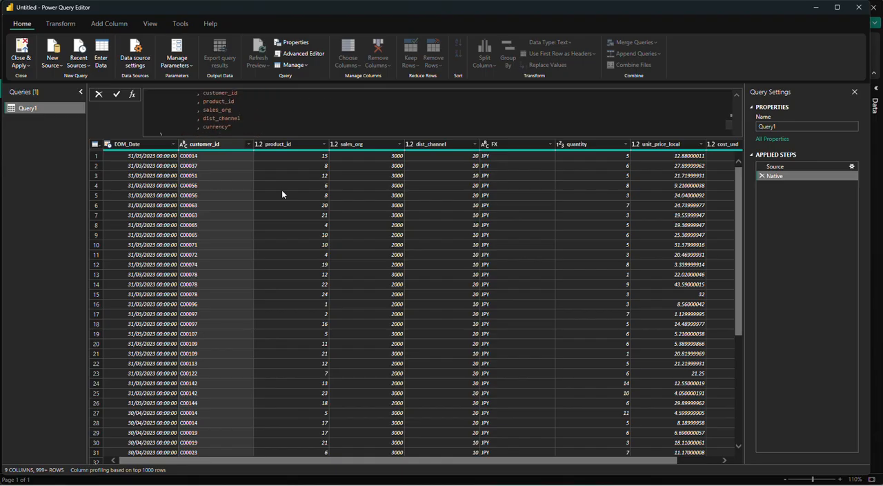
pyautogui.press('Escape')
# Apply the Count Values statistic to the customer_id column.
pyautogui.click(140, 144)
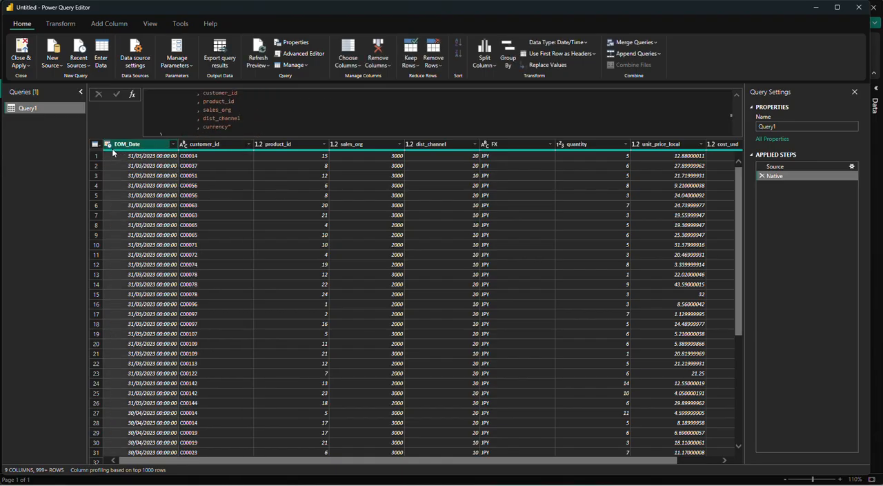
pyautogui.click(221, 145)
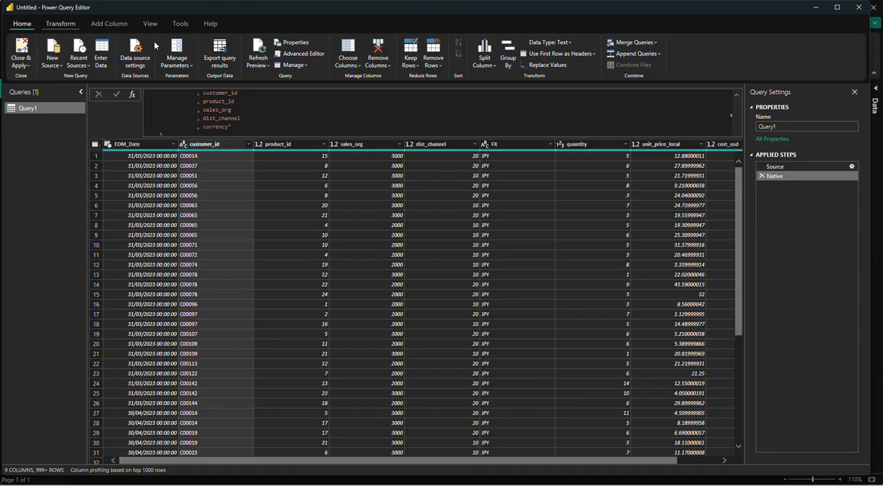
pyautogui.click(61, 25)
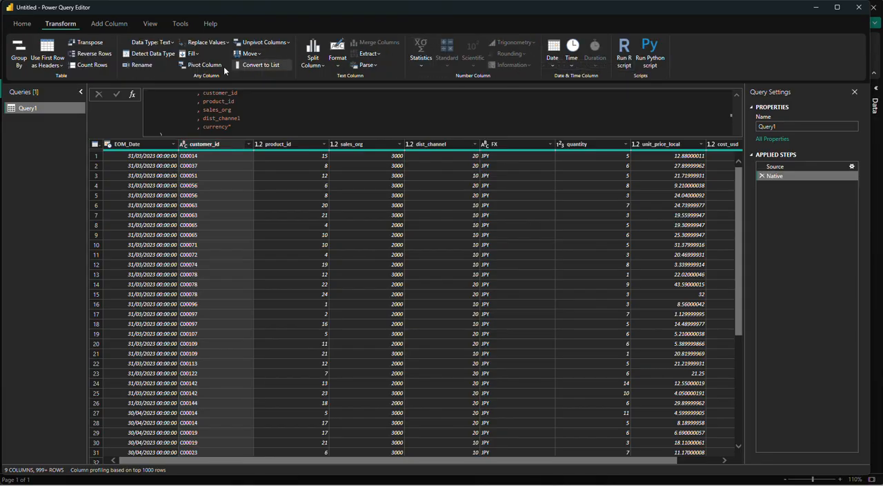
pyautogui.click(420, 59)
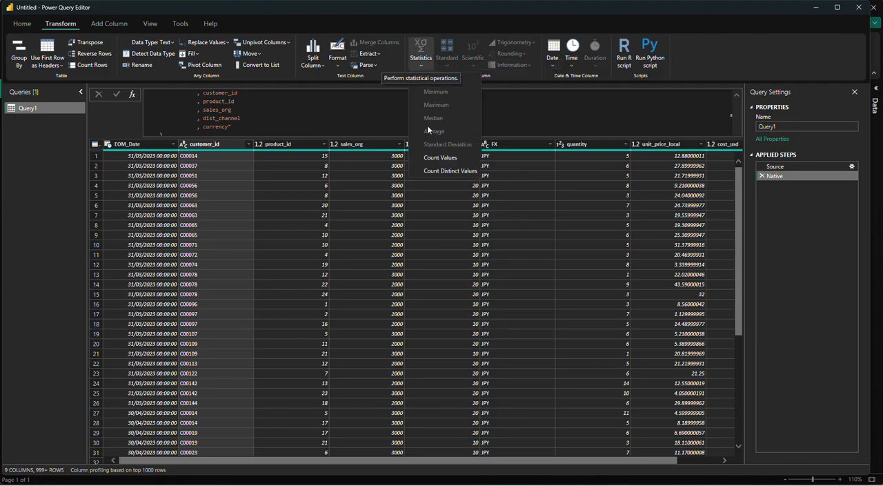
pyautogui.click(433, 158)
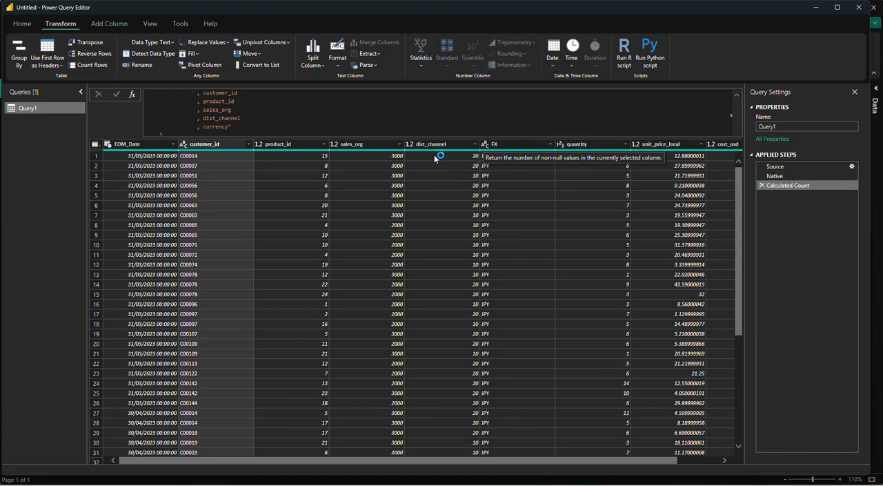